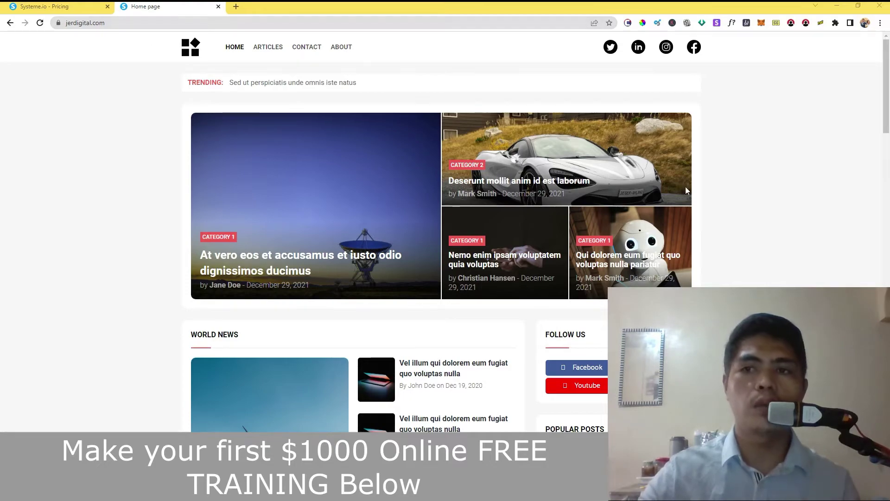
mouse_move(887, 101)
mouse_down()
mouse_move(889, 454)
mouse_move(889, 92)
mouse_up()
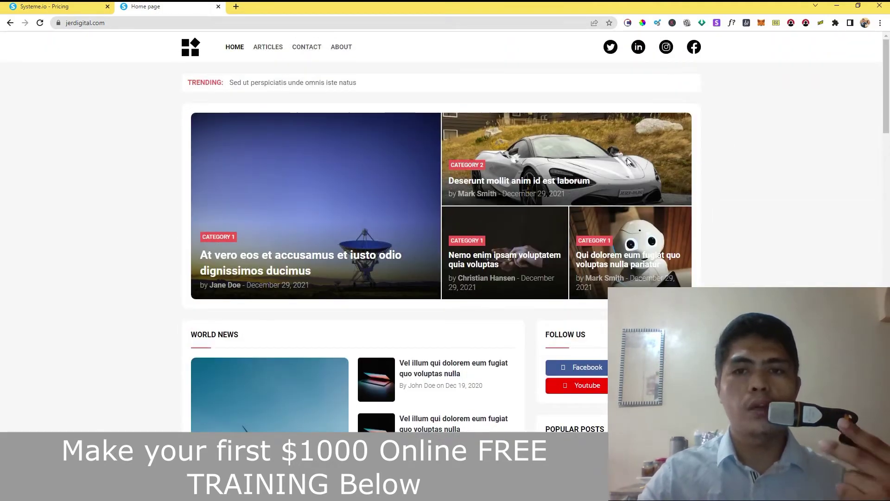
mouse_move(888, 82)
mouse_down()
mouse_move(889, 92)
mouse_move(889, 81)
mouse_up()
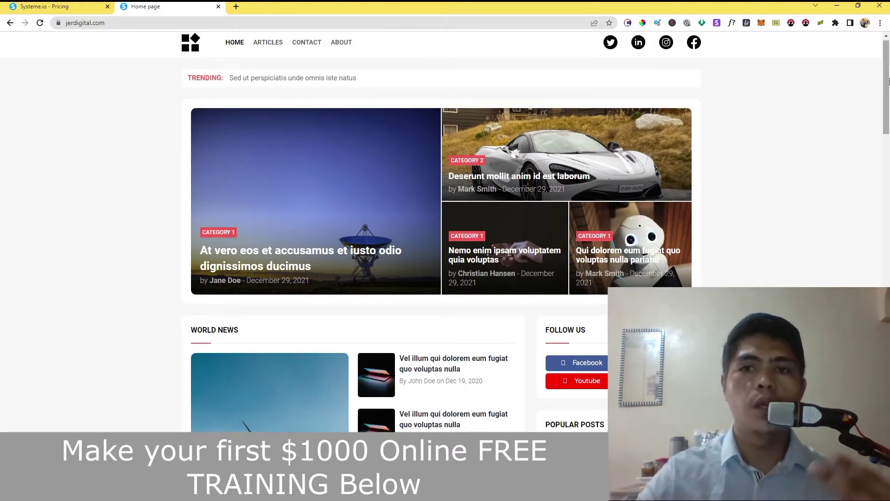
mouse_move(889, 81)
mouse_down()
mouse_move(889, 97)
mouse_move(889, 75)
mouse_up()
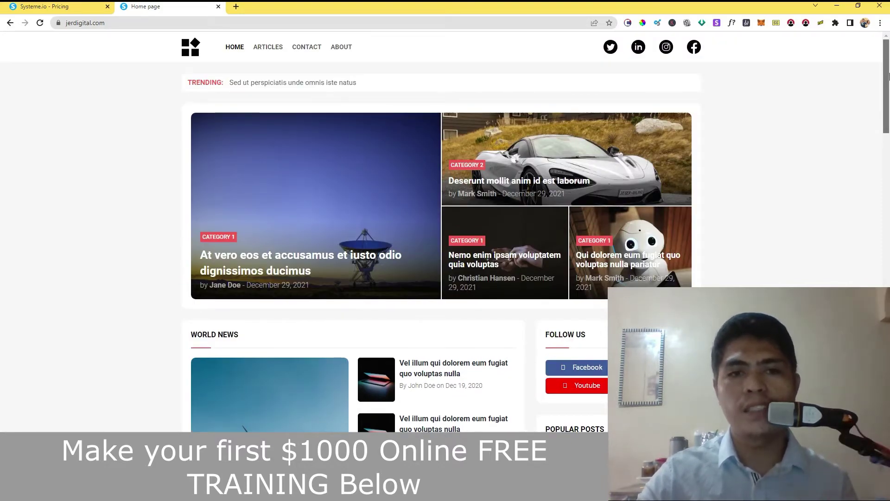
mouse_move(889, 76)
mouse_down()
mouse_move(889, 440)
mouse_move(889, 83)
mouse_up()
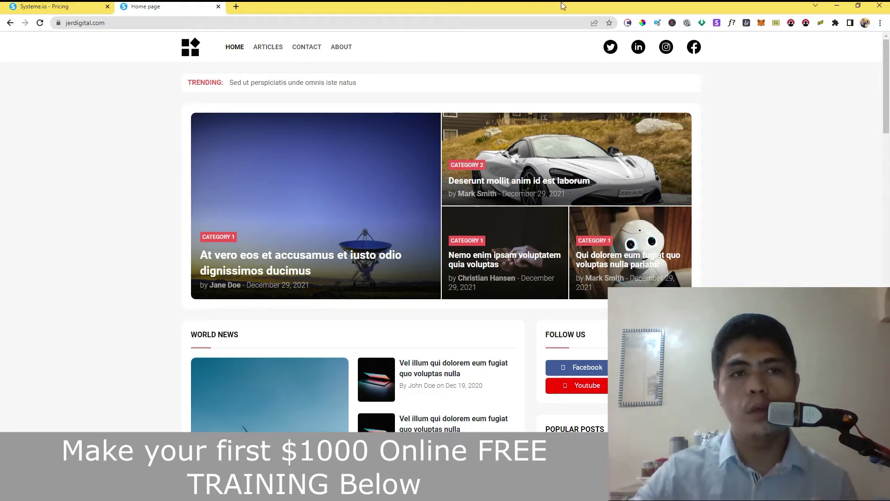
Step: Examine the Systeme.io pricing page, checking the Free plan's monthly price and its blog and blog post allowances
click(86, 5)
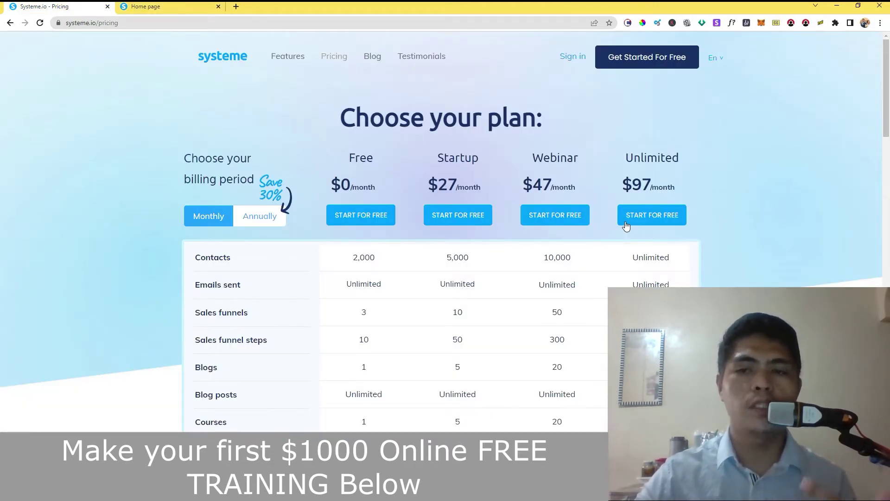
mouse_move(887, 86)
mouse_down()
mouse_move(886, 194)
mouse_move(888, 82)
mouse_up()
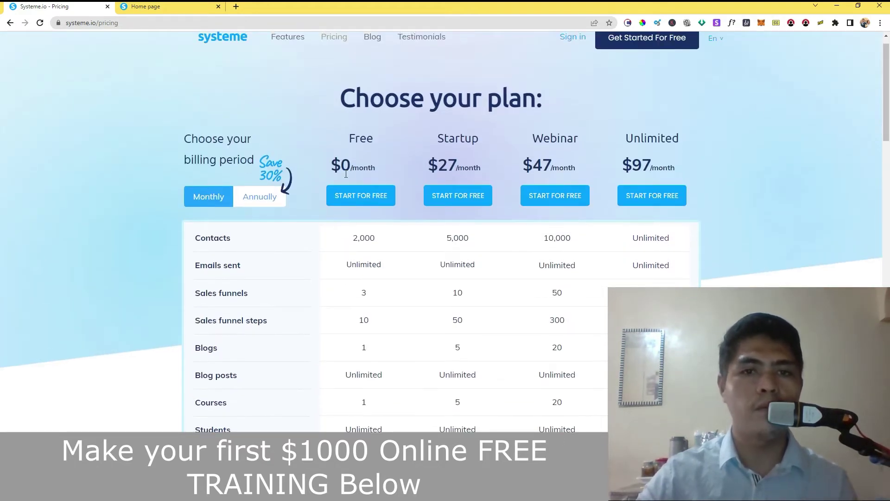
drag(342, 167, 388, 172)
scroll(636, 172, down, 5)
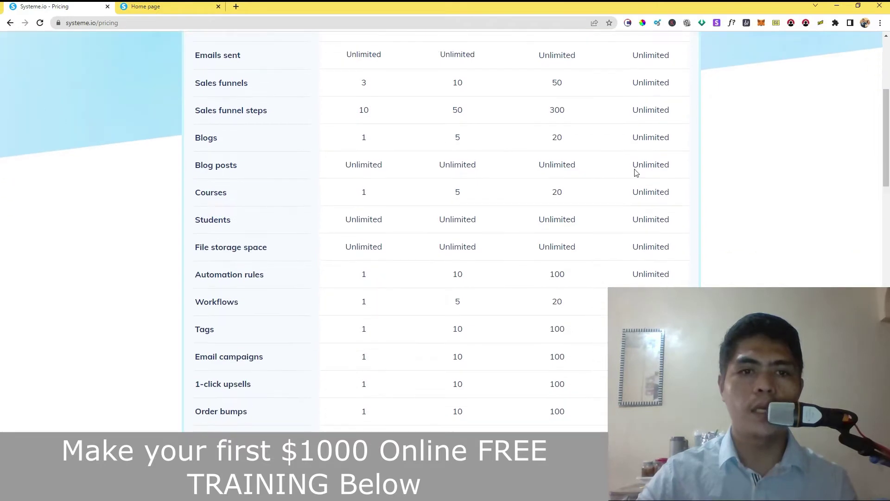
drag(391, 138, 348, 157)
double_click(353, 164)
click(374, 173)
Step: View the home page of the sample blog at jerdigital.com
click(159, 5)
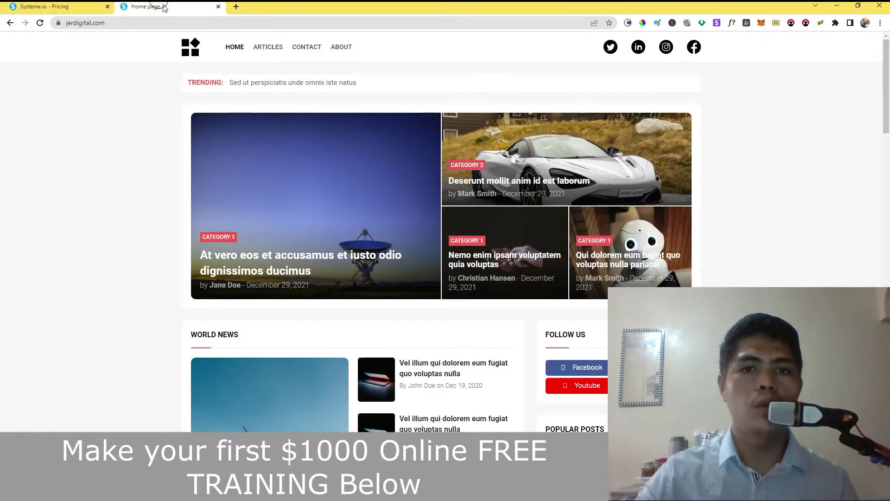
mouse_move(887, 88)
mouse_down()
mouse_move(886, 182)
mouse_move(887, 89)
mouse_up()
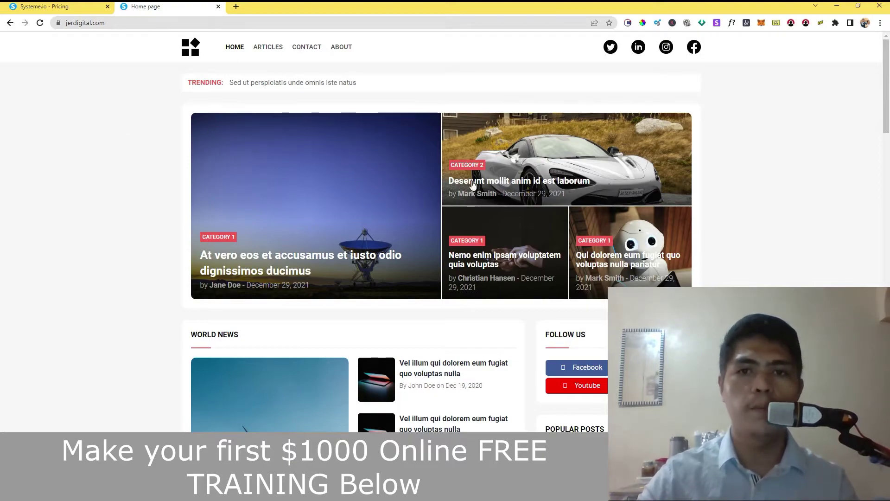
drag(887, 75, 887, 42)
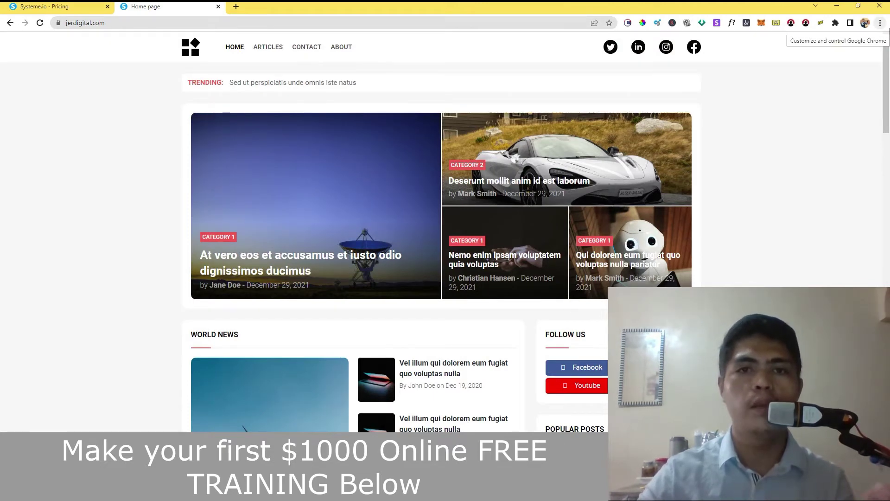
scroll(889, 86, down, 2)
scroll(889, 79, up, 2)
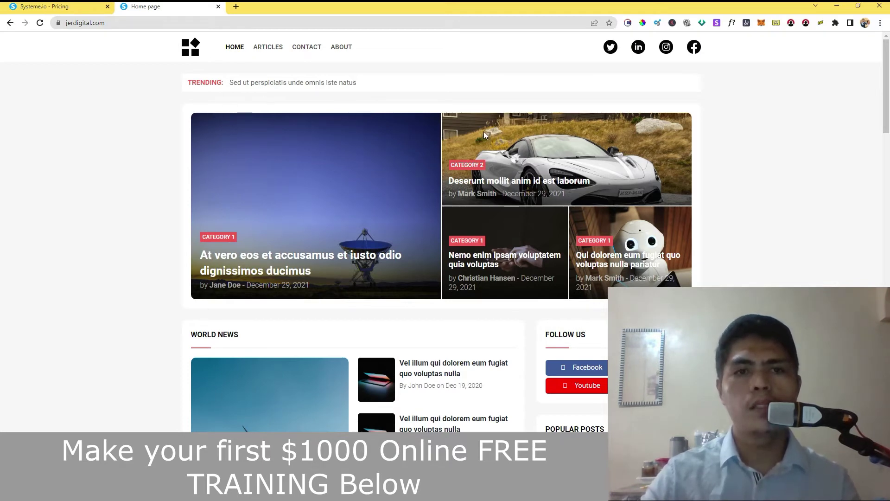
Step: Return to the Systeme.io pricing page and compare the Free plan's price, blogs and blog posts with the paid plans
click(26, 8)
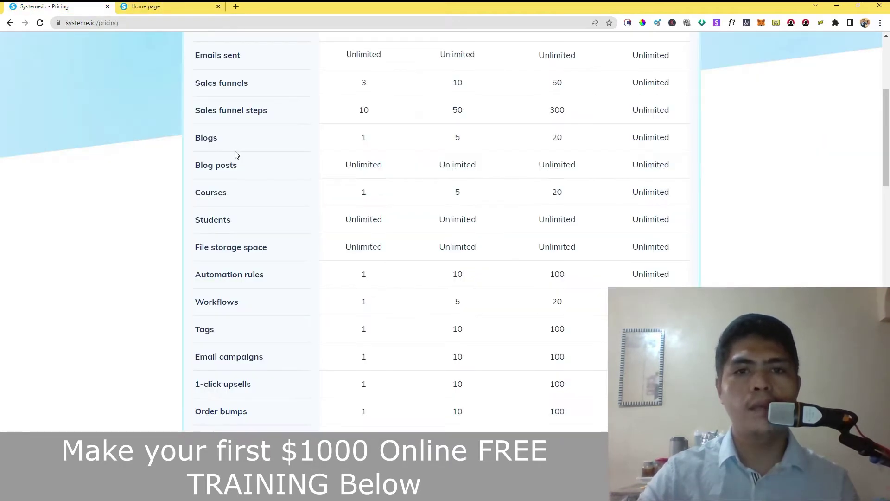
scroll(410, 174, up, 5)
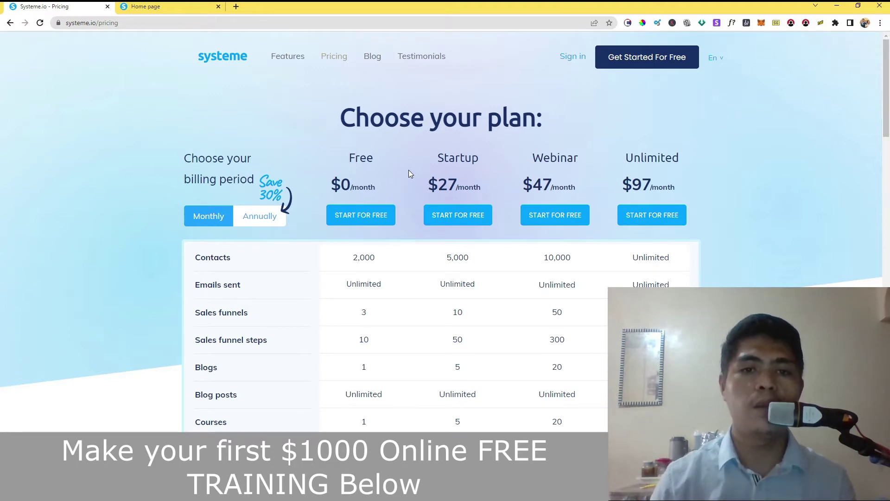
drag(360, 181, 400, 200)
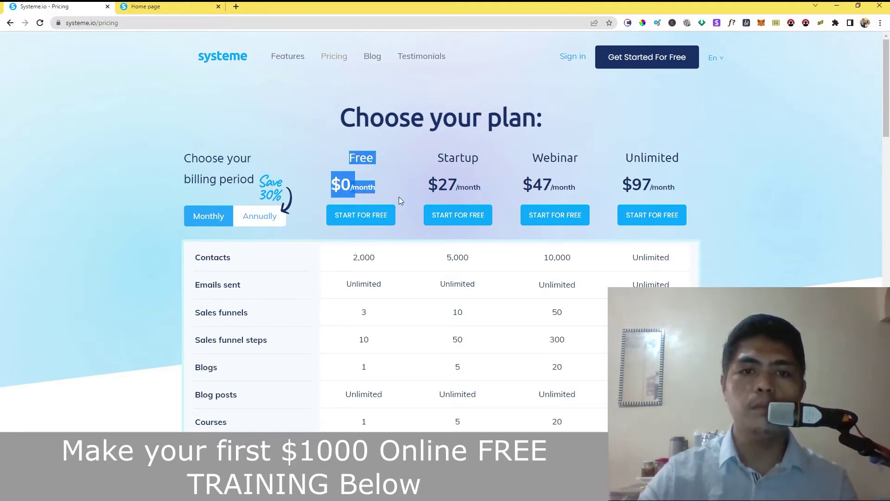
click(378, 165)
mouse_move(353, 185)
mouse_down()
mouse_move(330, 186)
mouse_move(370, 184)
mouse_up()
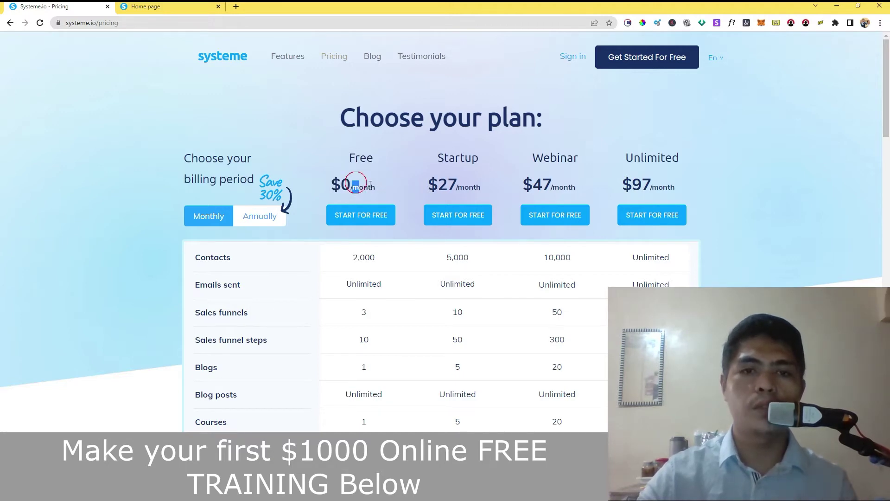
drag(425, 180, 729, 190)
click(411, 180)
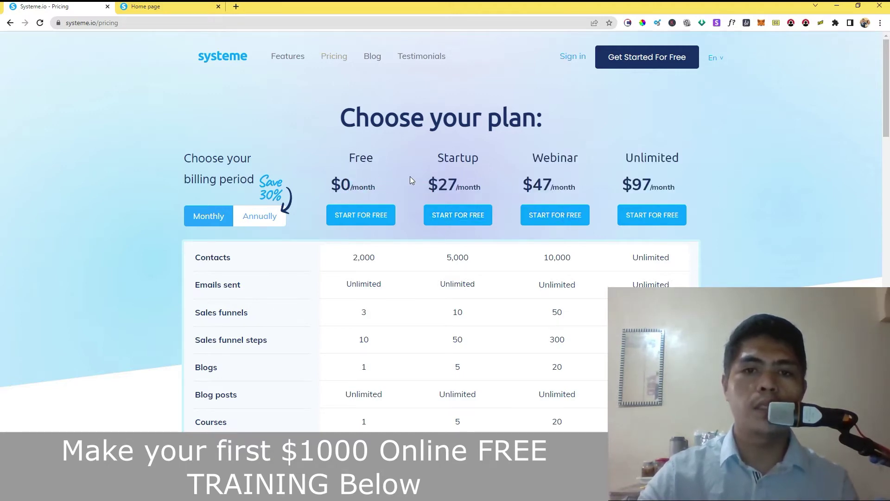
scroll(366, 255, down, 3)
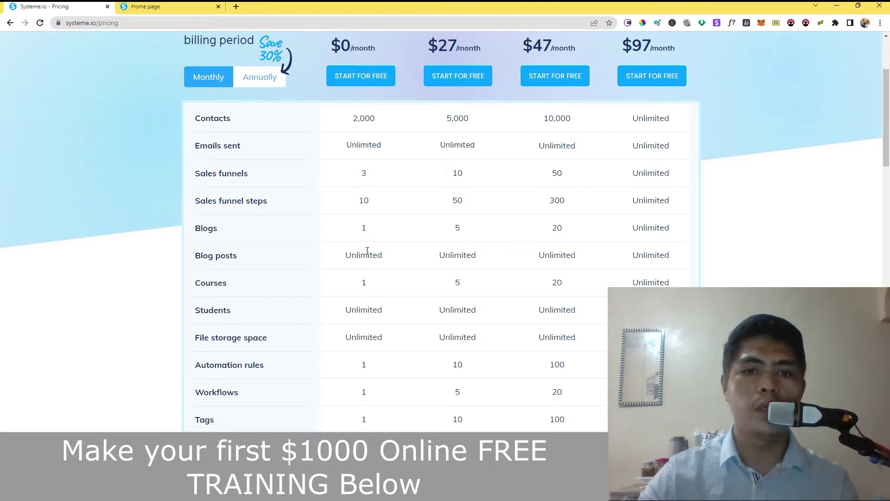
scroll(366, 251, up, 2)
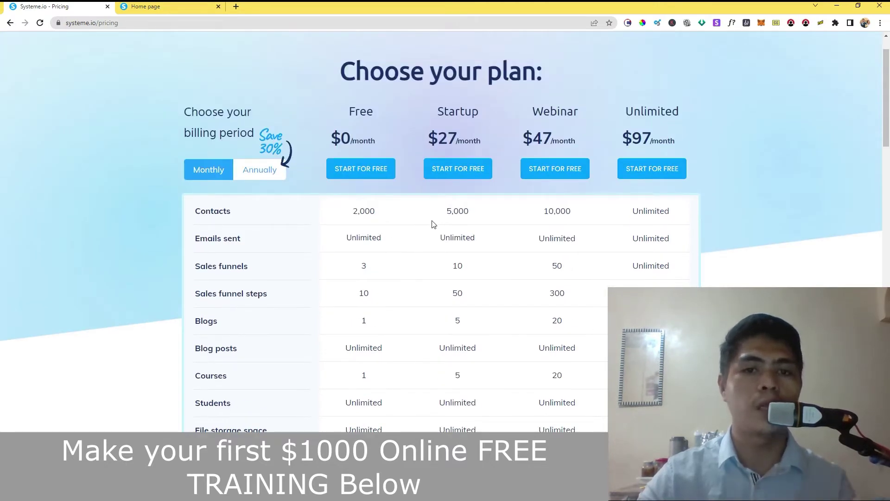
scroll(389, 248, down, 4)
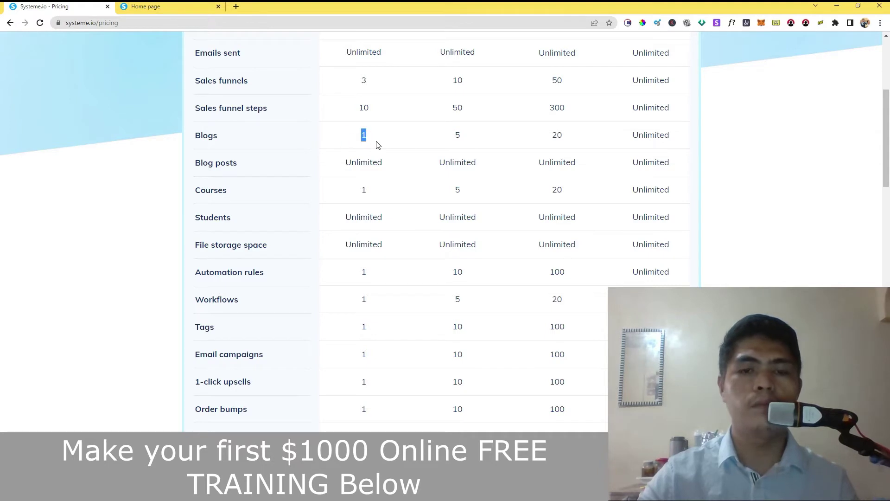
drag(354, 162, 382, 162)
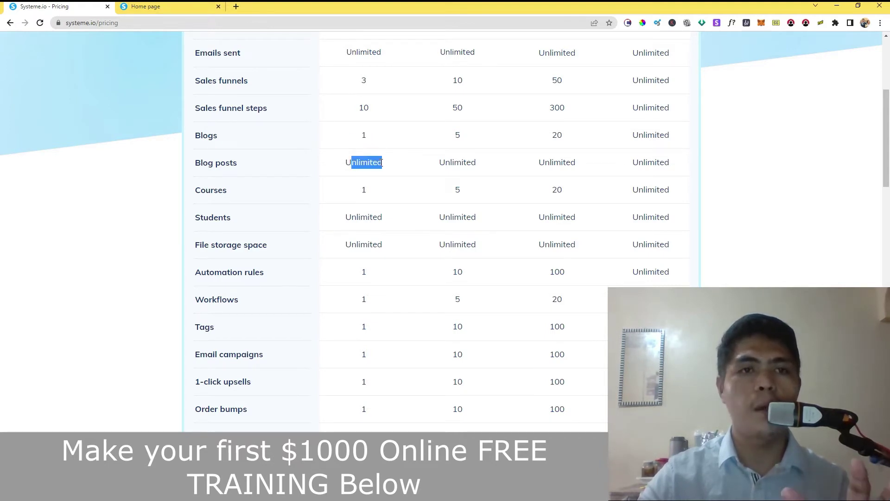
scroll(370, 181, up, 5)
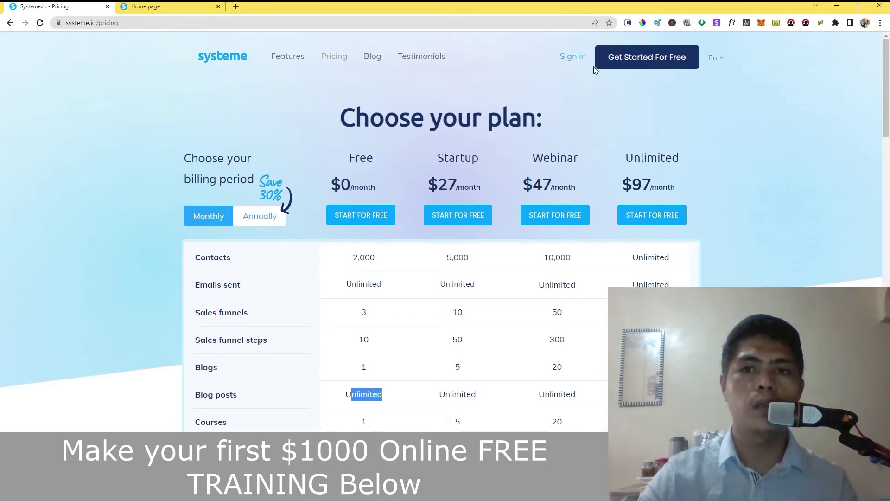
Step: Open the free account sign-up form, dismiss it without registering, and open the Systeme.io login page
click(635, 60)
click(427, 250)
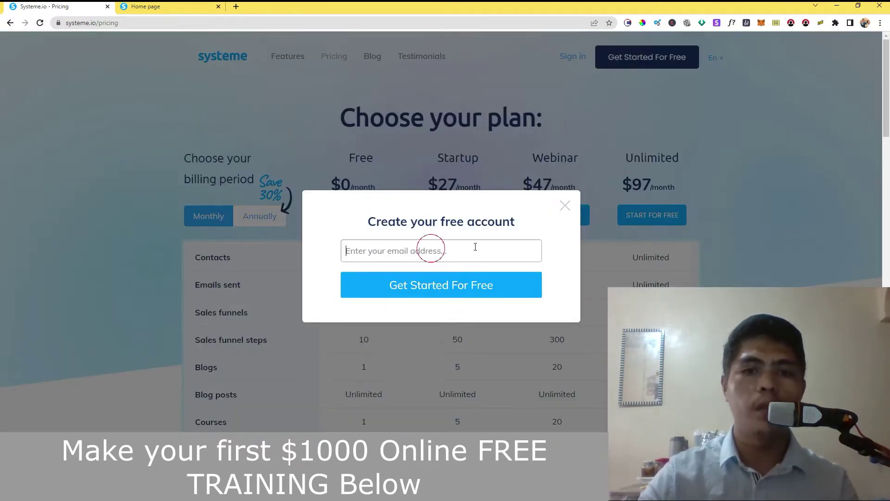
click(417, 222)
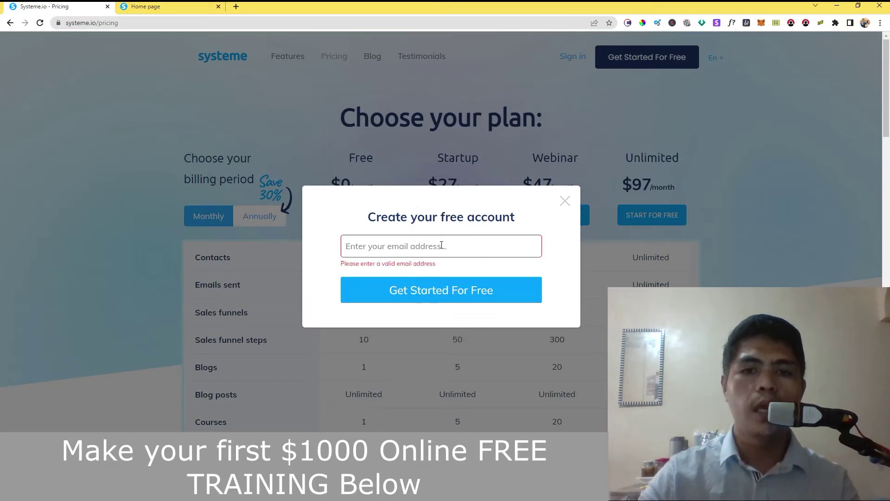
click(441, 246)
click(565, 203)
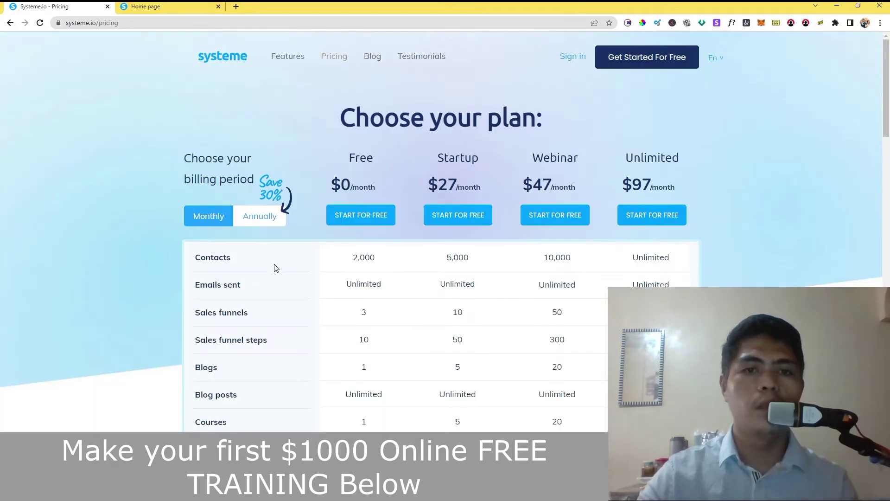
click(591, 65)
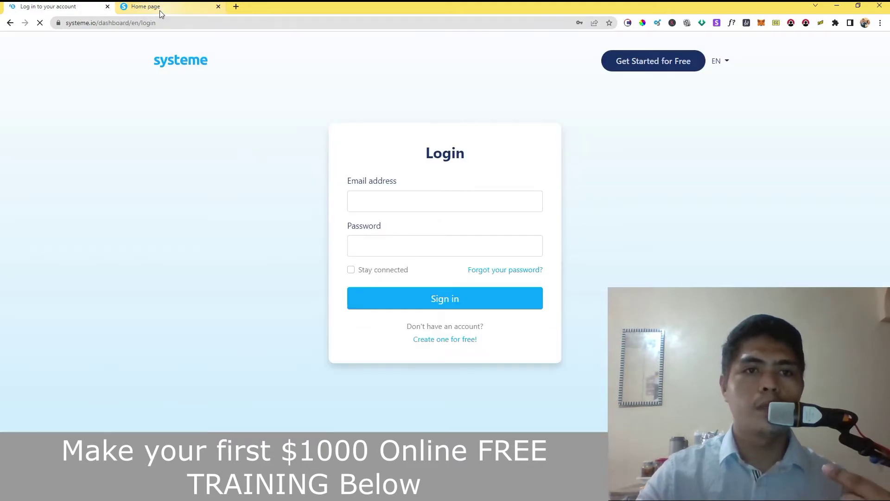
Step: Return to the jerdigital.com blog and look through its Articles and Contact pages
click(160, 11)
mouse_move(889, 74)
mouse_down()
mouse_move(888, 203)
mouse_move(888, 84)
mouse_up()
scroll(756, 203, up, 1)
scroll(756, 202, up, 1)
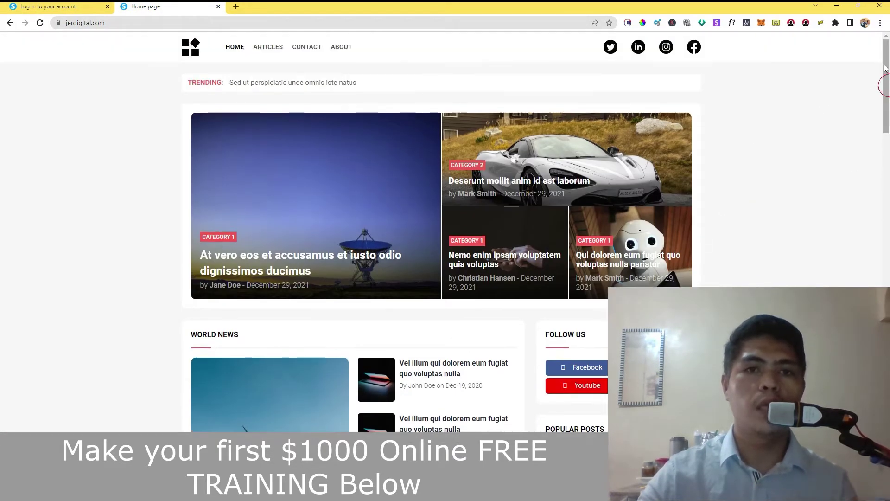
click(268, 47)
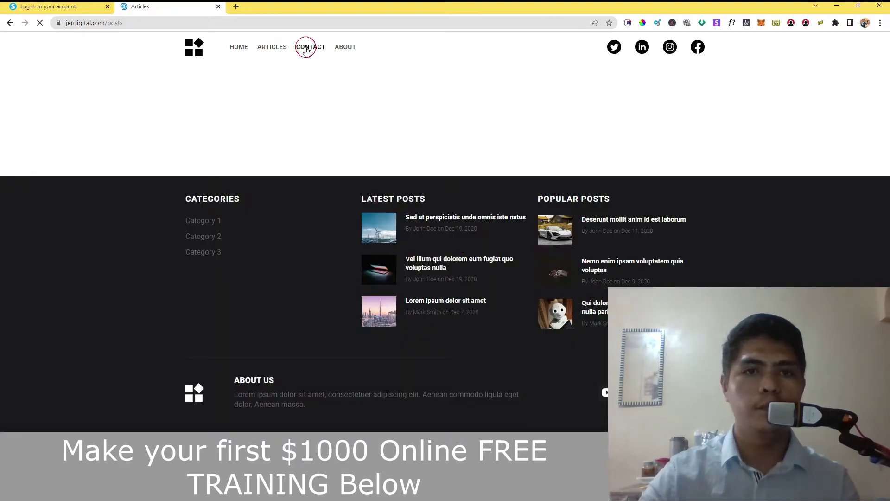
click(307, 48)
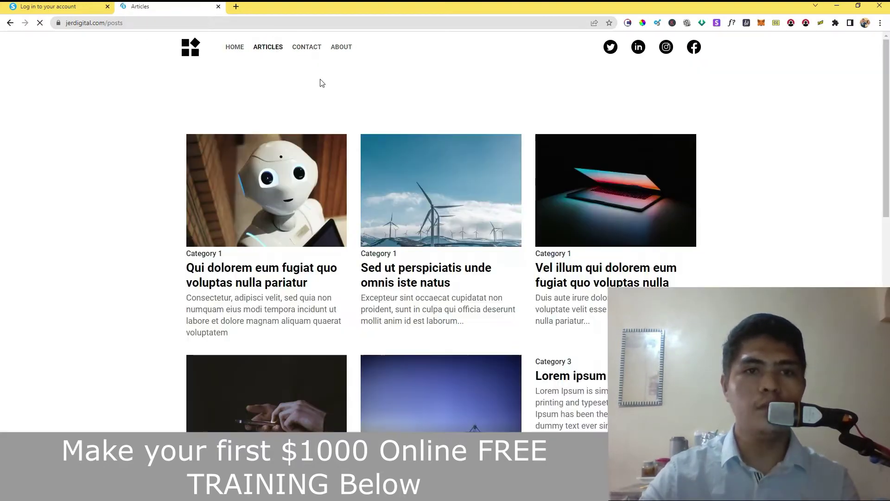
scroll(464, 278, down, 6)
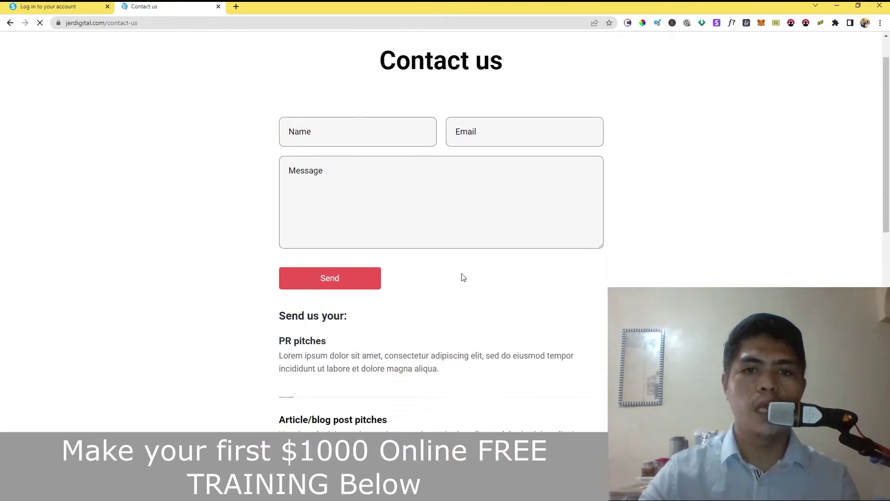
scroll(469, 264, up, 6)
scroll(384, 175, up, 1)
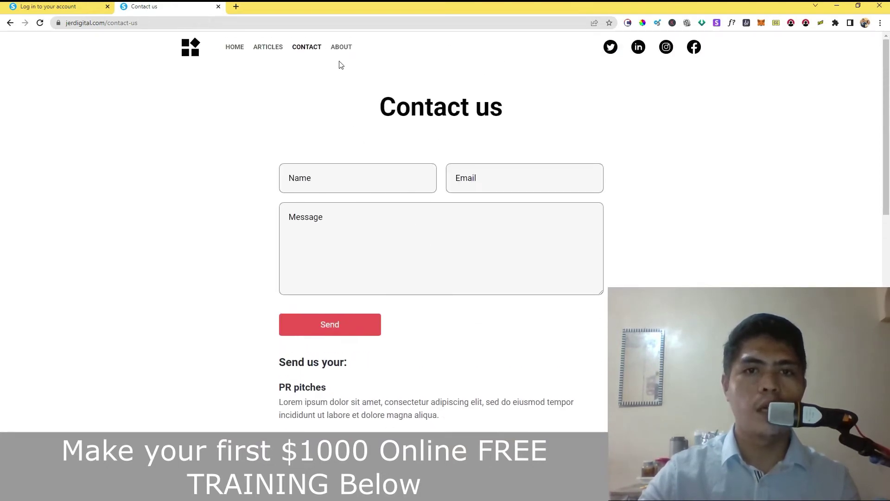
Step: Look through the blog's About page down to its newsletter form and footer
click(336, 51)
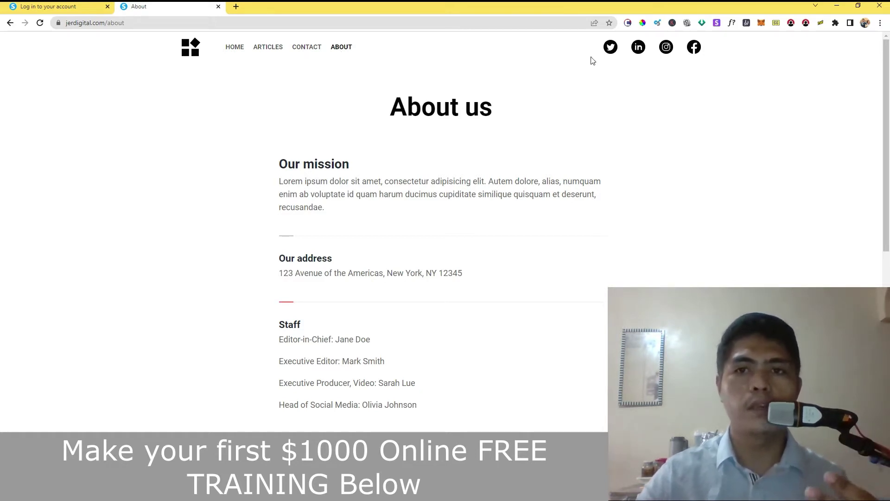
drag(885, 64, 886, 285)
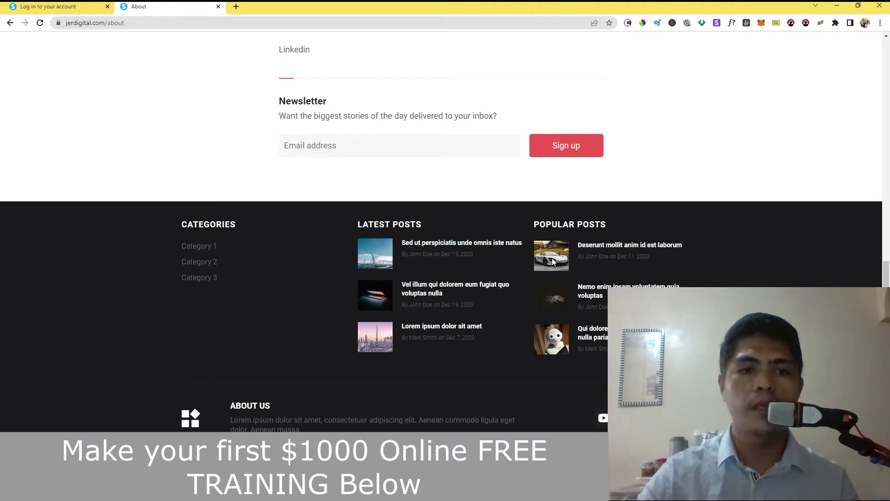
drag(886, 274, 886, 46)
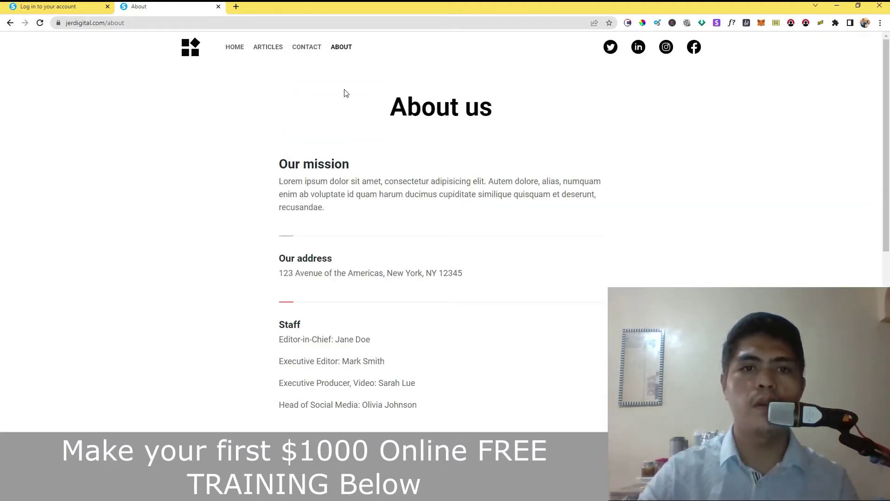
Step: Look through the blog's home page and open the featured article "At vero eos et accusamus et iusto odio dignissimos ducimus"
click(239, 48)
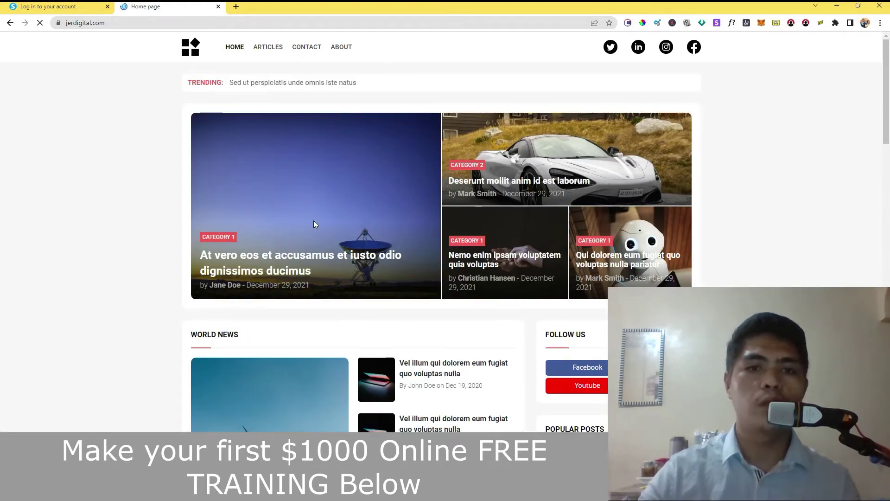
scroll(375, 269, down, 6)
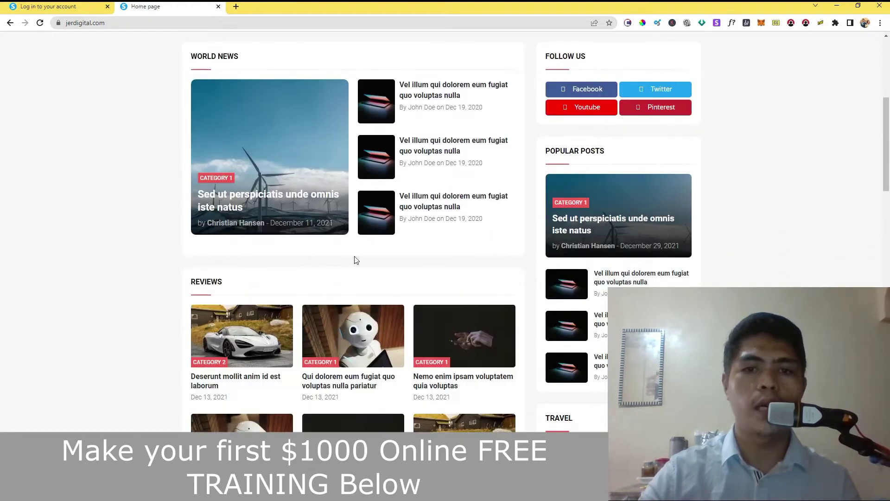
drag(887, 102, 886, 43)
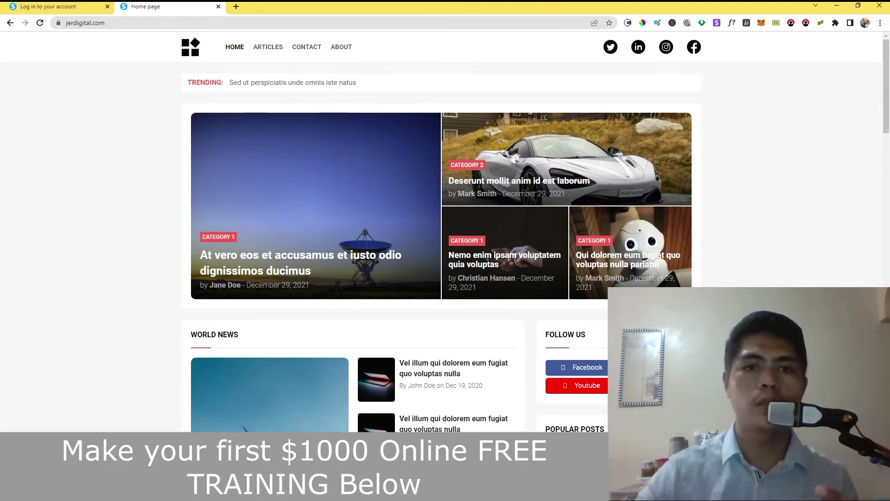
click(304, 258)
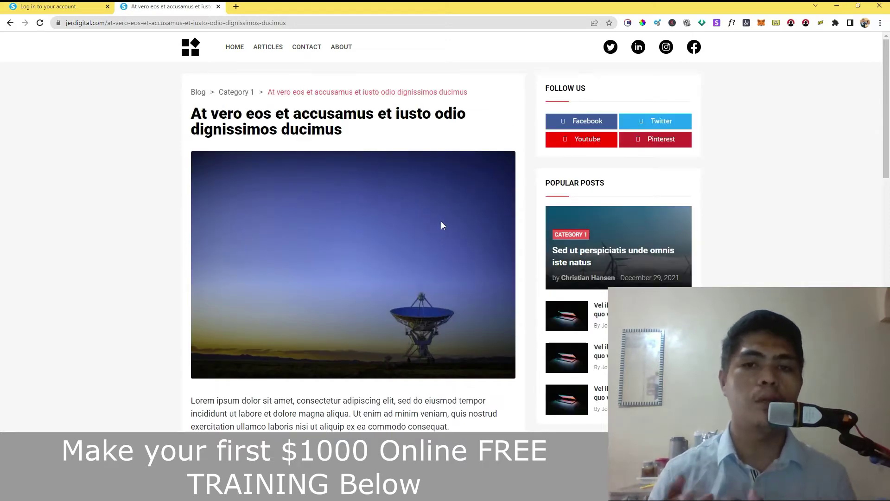
Step: Check the article's mobile and desktop layouts with the browser's developer tools, close them, and return to the blog's home page
right_click(153, 143)
click(266, 297)
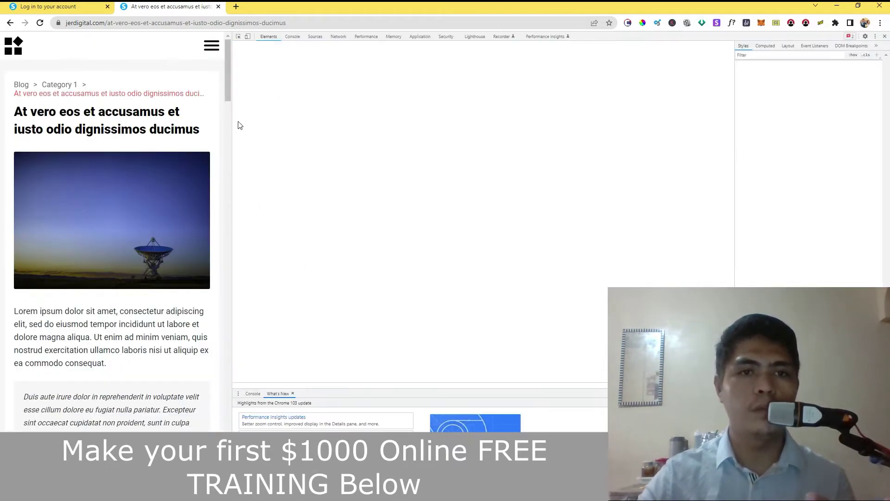
scroll(221, 263, down, 15)
scroll(220, 262, down, 10)
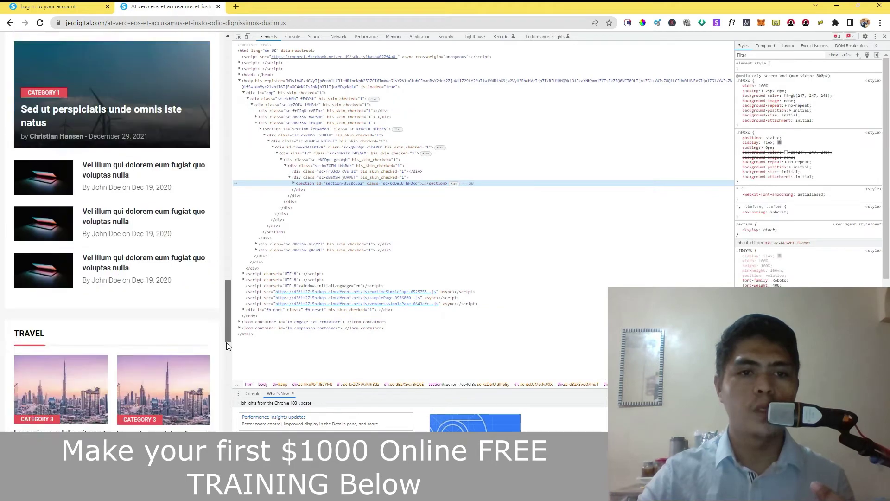
drag(223, 240, 659, 158)
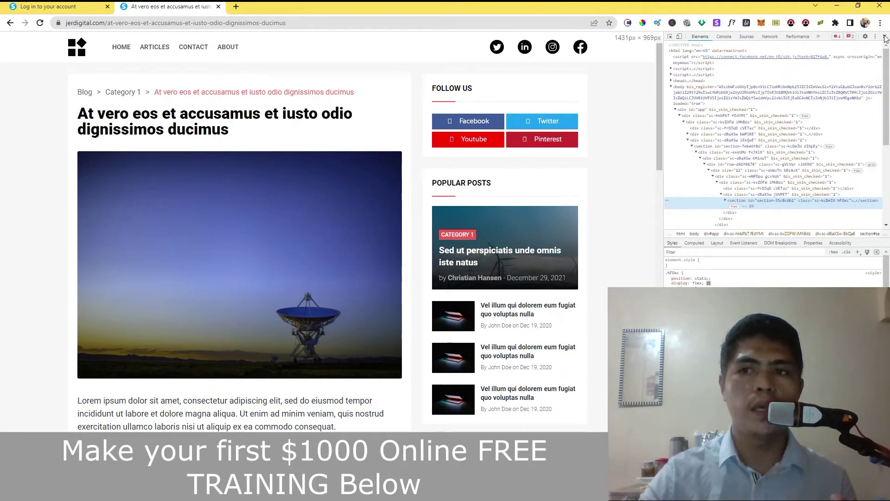
click(884, 37)
mouse_move(886, 88)
mouse_down()
mouse_move(886, 113)
mouse_move(886, 83)
mouse_up()
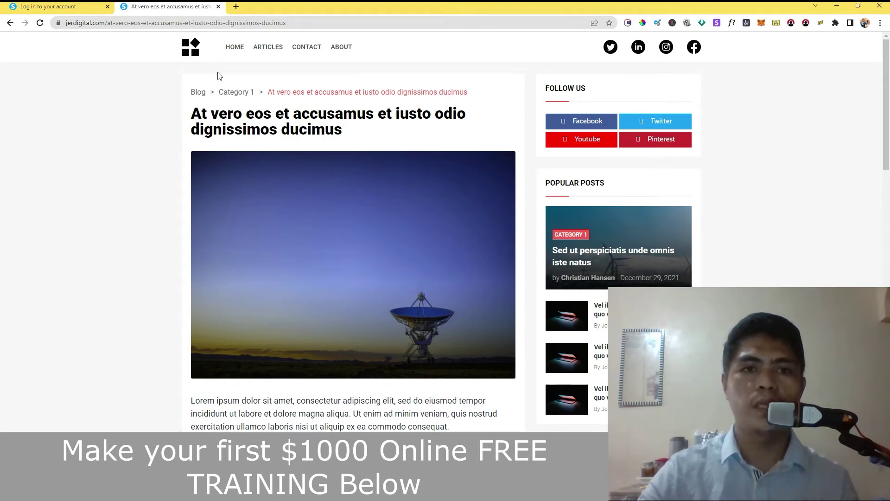
click(235, 50)
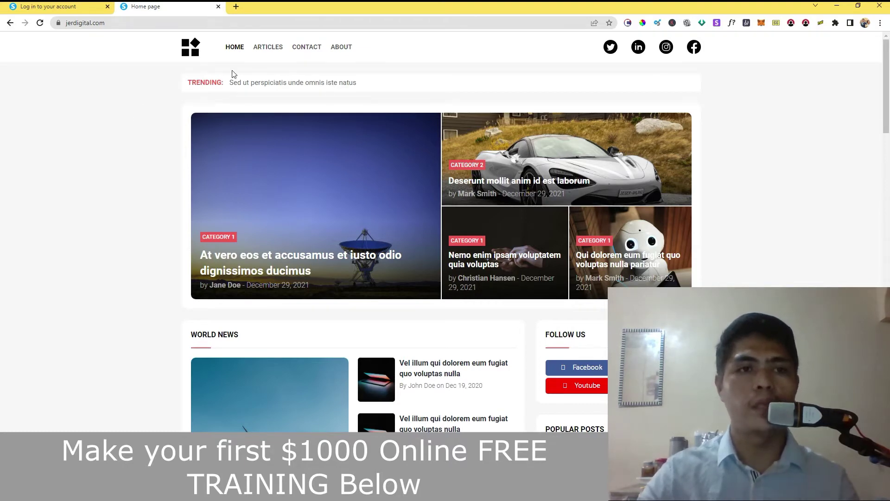
Step: Sign in to Systeme.io with the saved credentials and start creating a new blog from the Blogs list
click(67, 9)
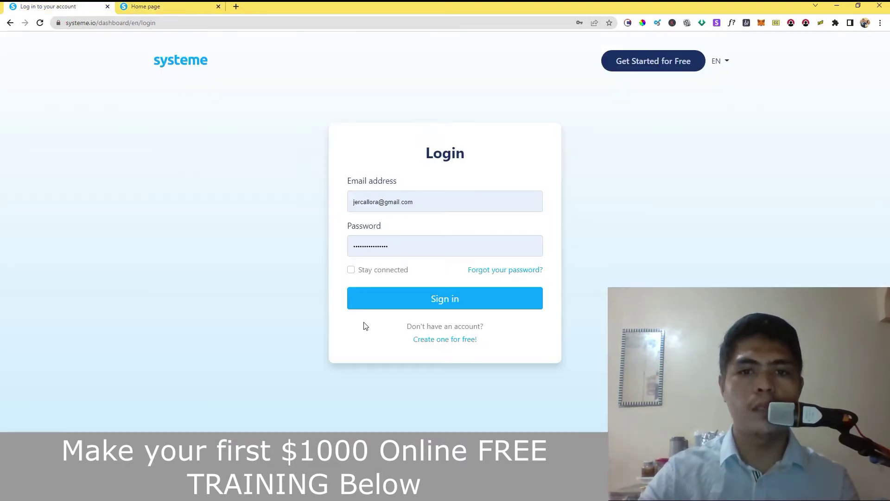
click(388, 302)
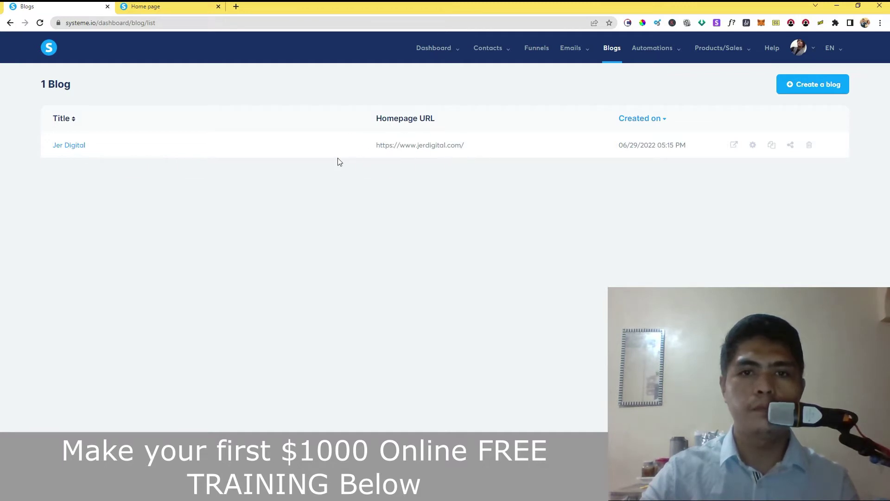
click(814, 90)
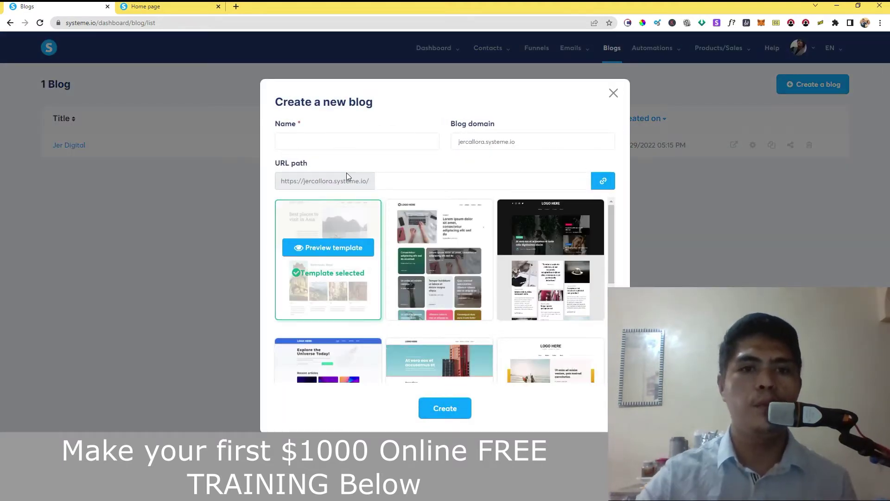
click(347, 141)
click(486, 147)
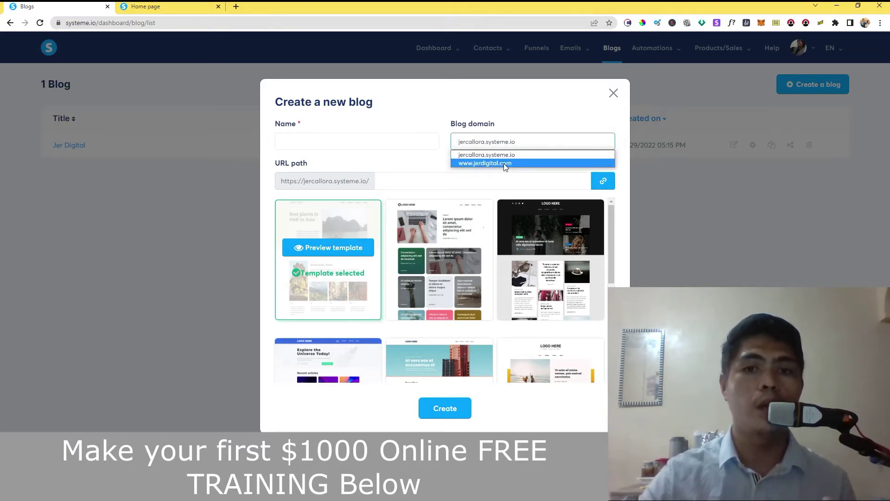
click(513, 155)
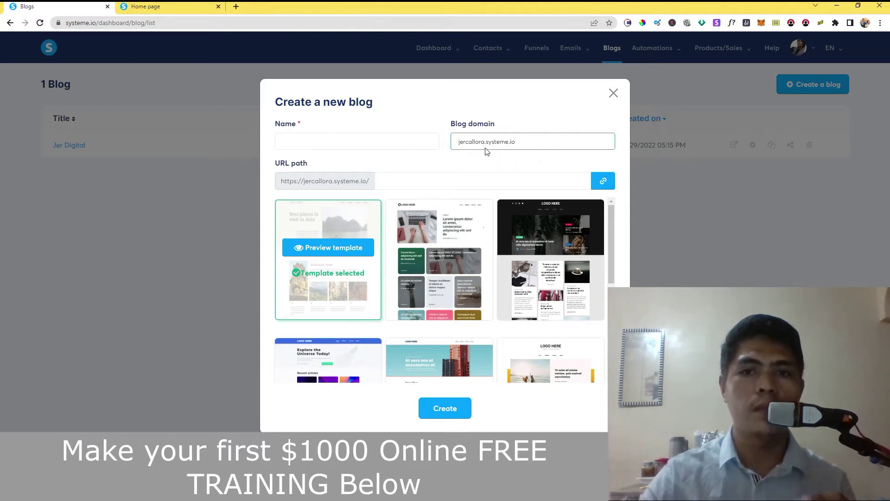
click(524, 146)
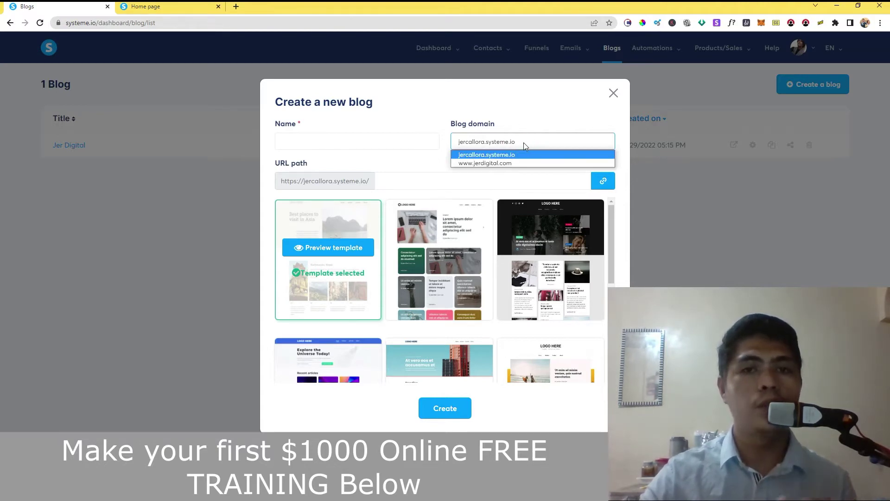
click(497, 163)
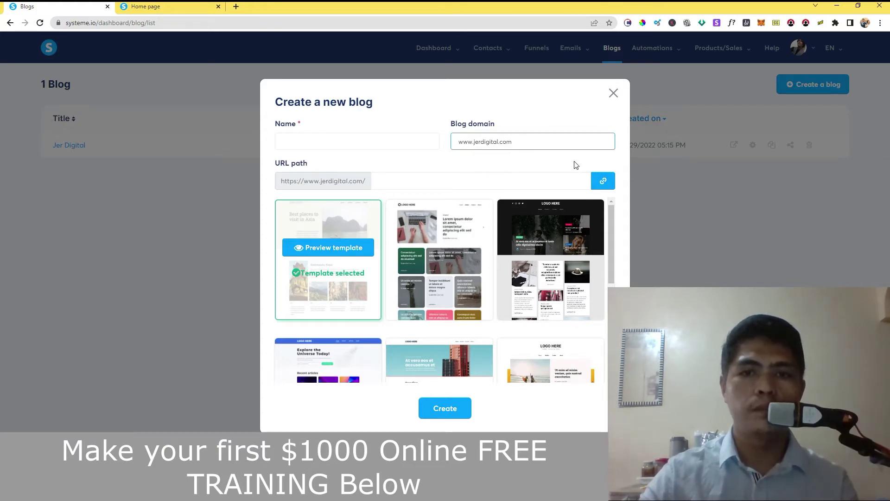
click(475, 145)
click(489, 163)
click(501, 144)
click(496, 163)
click(495, 145)
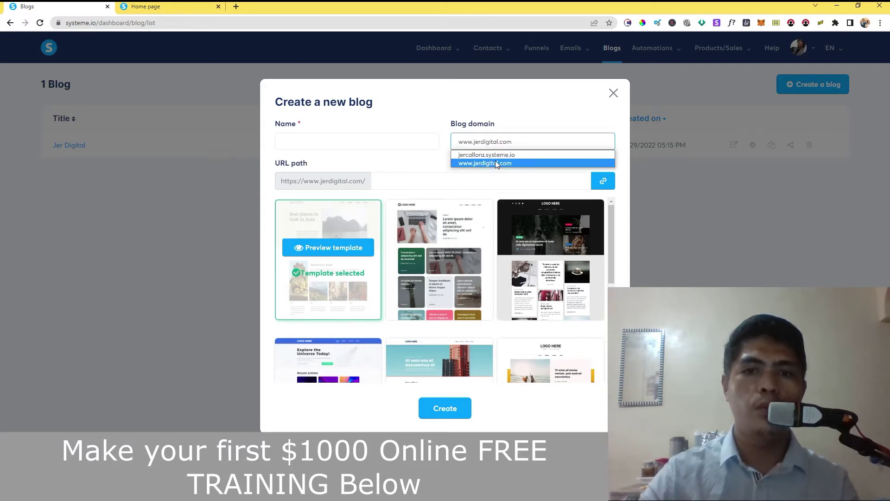
click(496, 163)
click(496, 163)
click(496, 164)
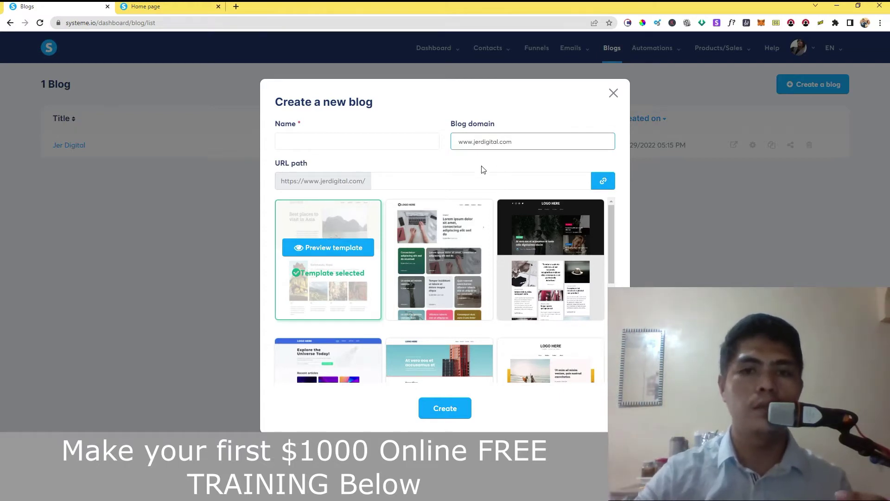
click(500, 144)
click(503, 162)
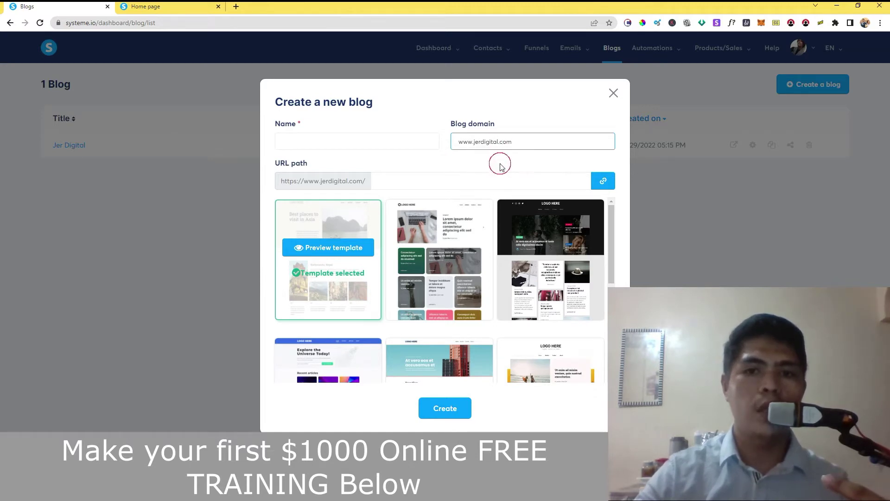
click(507, 144)
click(493, 161)
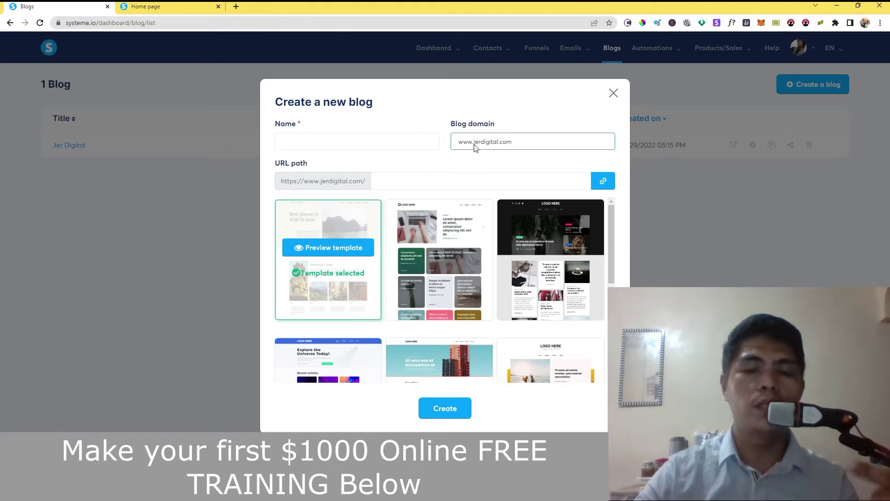
click(475, 145)
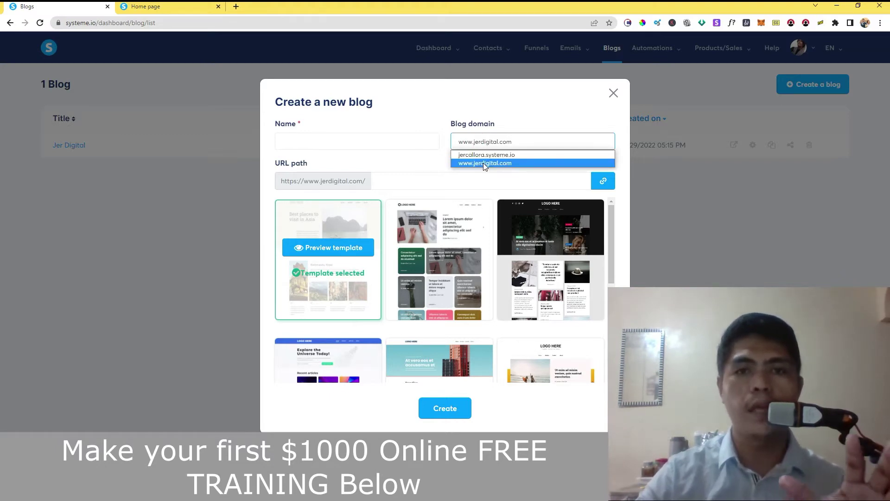
click(483, 163)
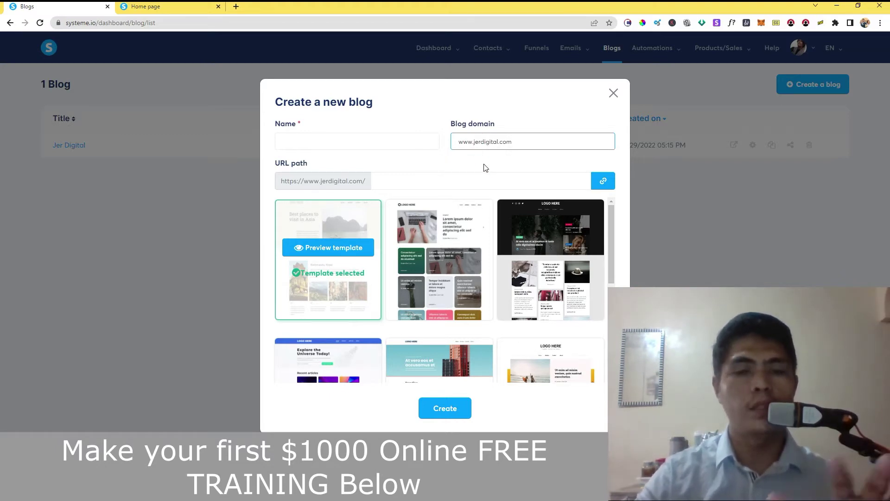
Step: Set the blog domain to the account's systeme.io subdomain and name the new blog "Affiliate Marketing"
click(487, 142)
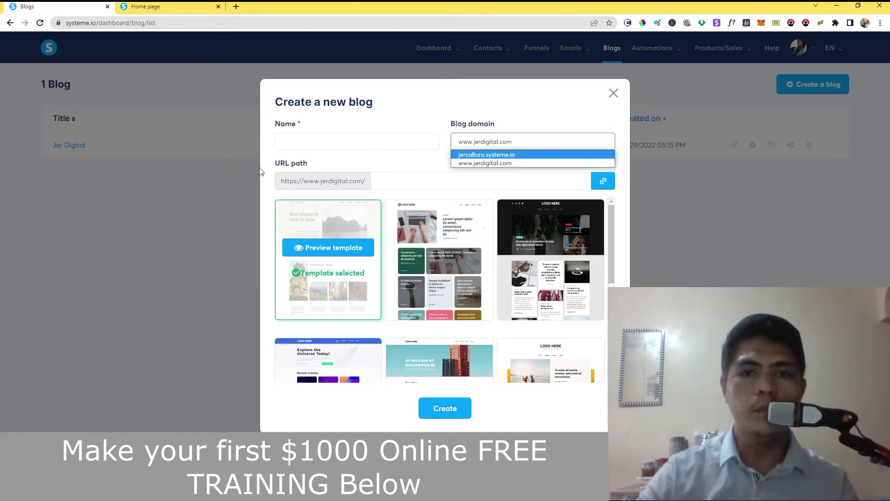
click(485, 155)
click(315, 141)
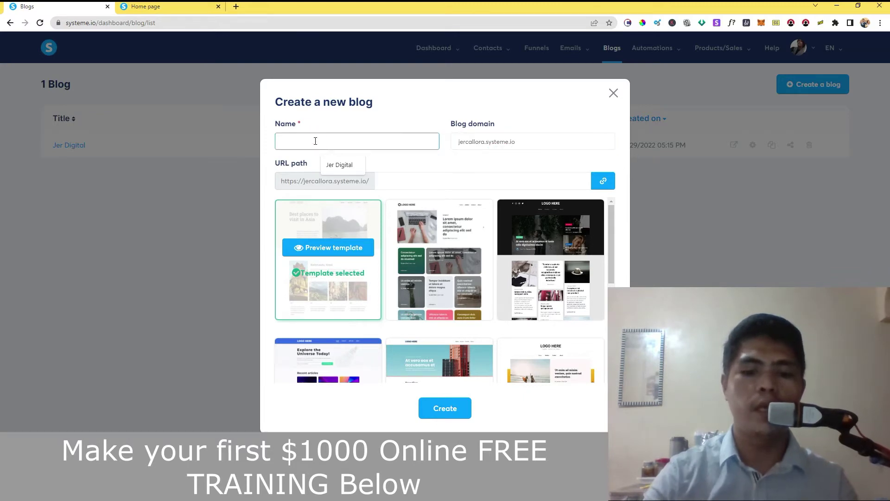
text(Affiliate Marketing)
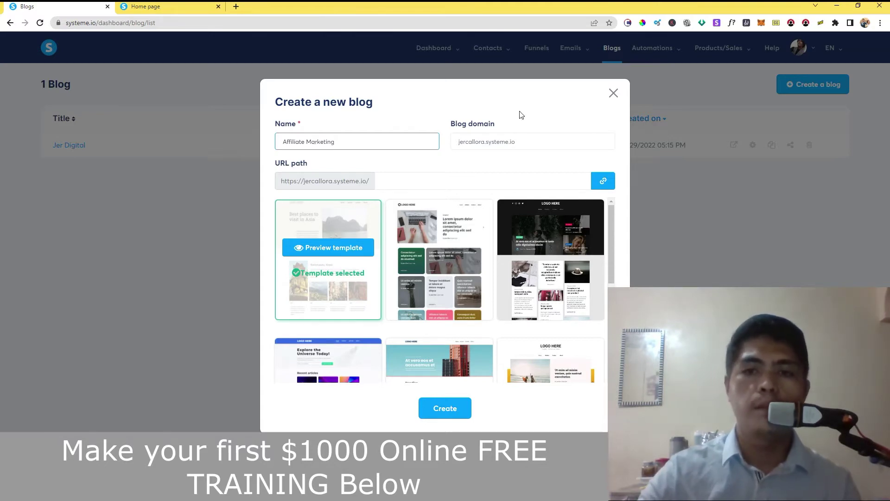
Step: Browse the available blog templates in the new blog form through to the last row
scroll(605, 248, down, 1)
scroll(606, 248, up, 1)
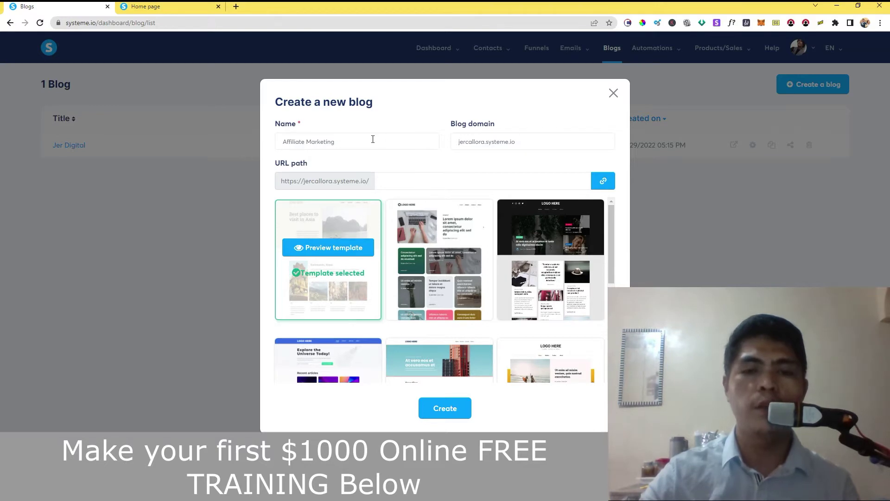
mouse_move(471, 275)
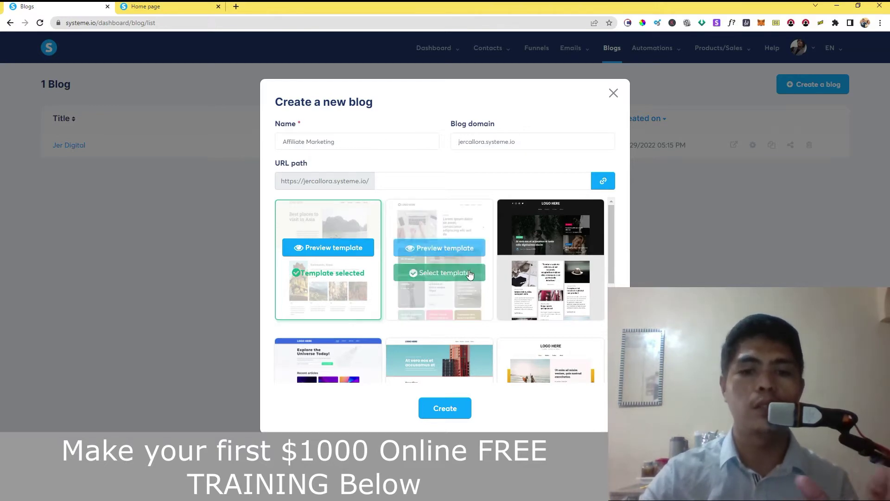
mouse_move(611, 221)
mouse_down()
mouse_move(611, 278)
mouse_move(612, 221)
mouse_up()
mouse_move(448, 264)
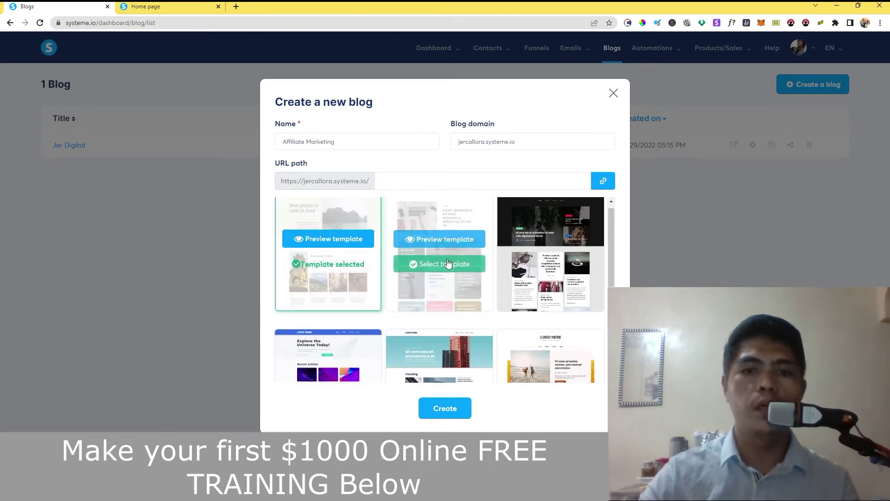
scroll(396, 286, down, 3)
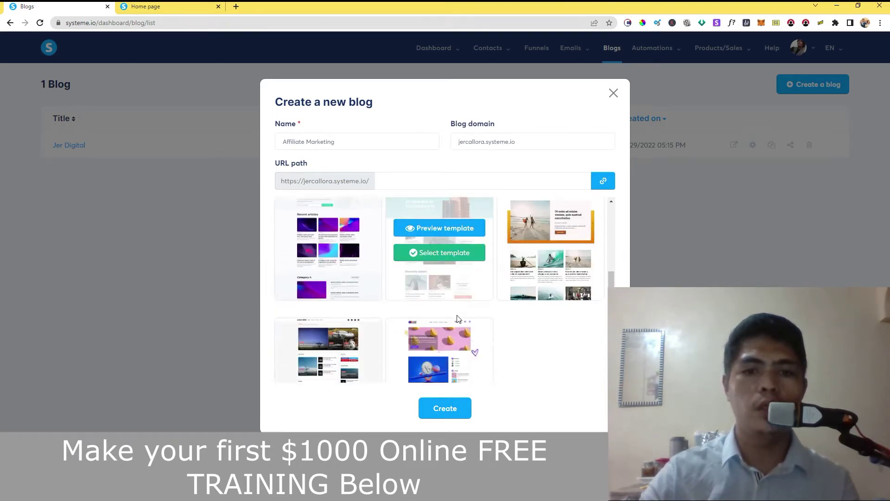
scroll(446, 325, down, 2)
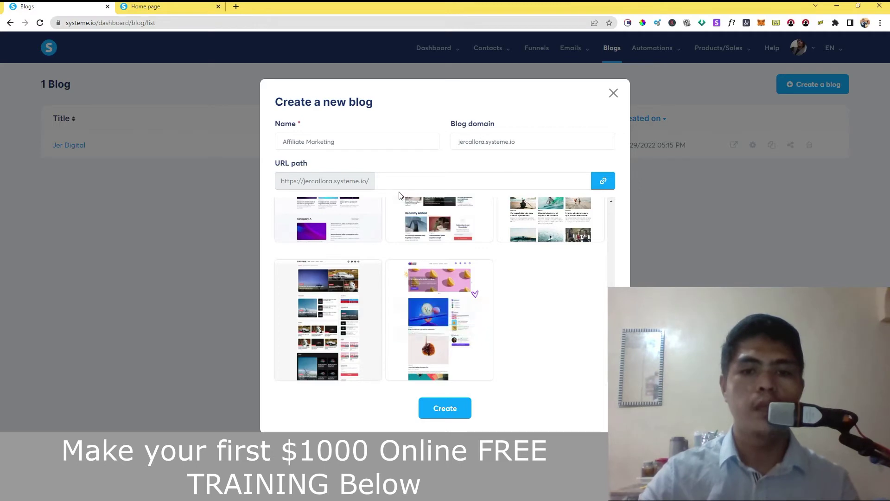
scroll(457, 353, up, 2)
scroll(457, 341, down, 3)
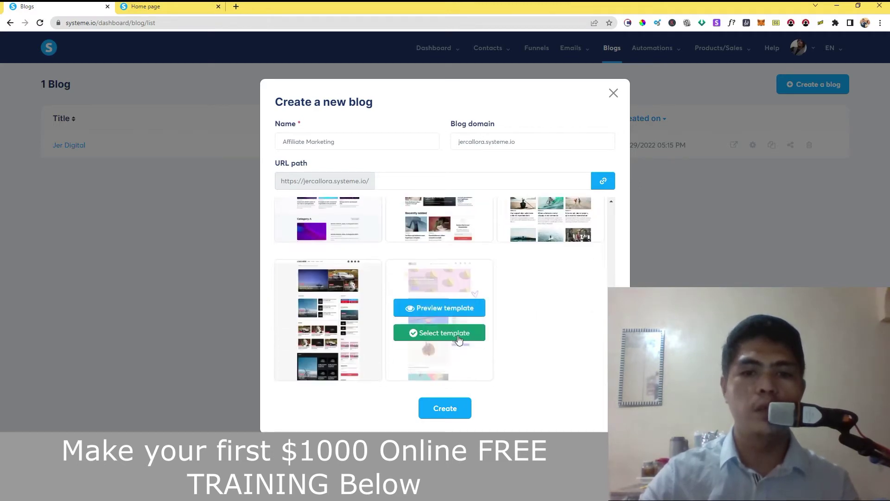
Step: Preview the last blog template, with the pink lemon banner, and look through its home page
click(451, 314)
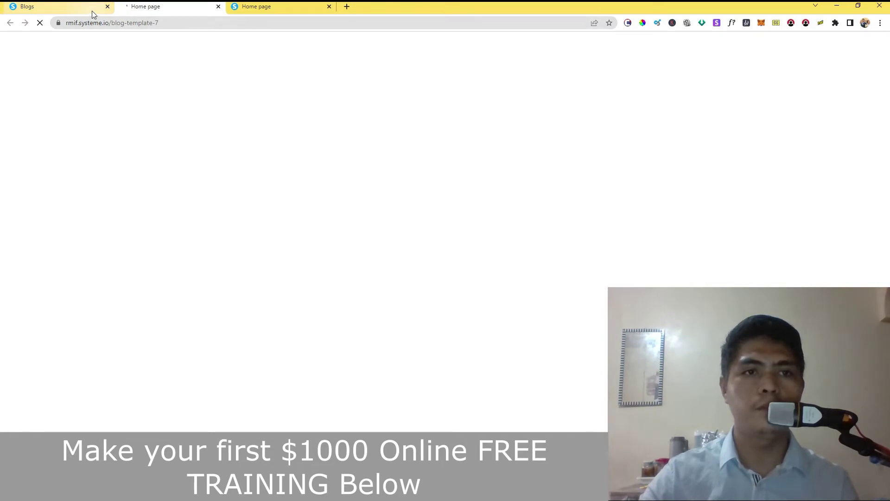
scroll(889, 187, down, 5)
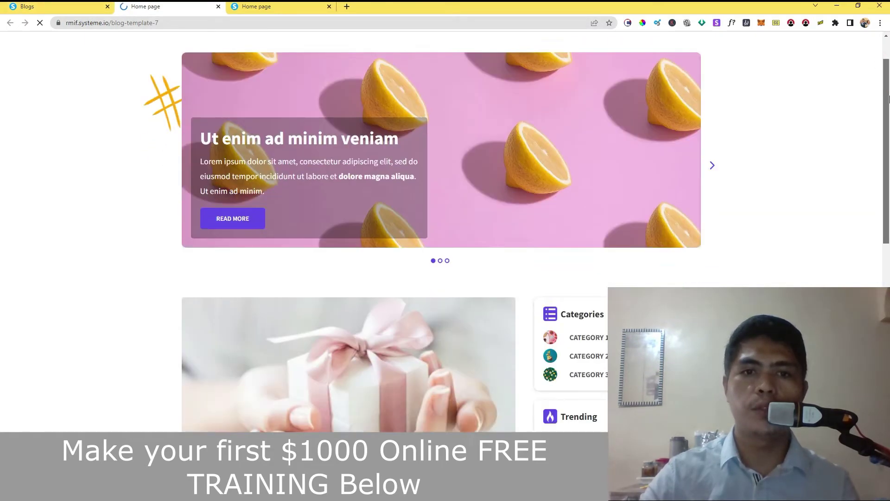
scroll(889, 187, down, 15)
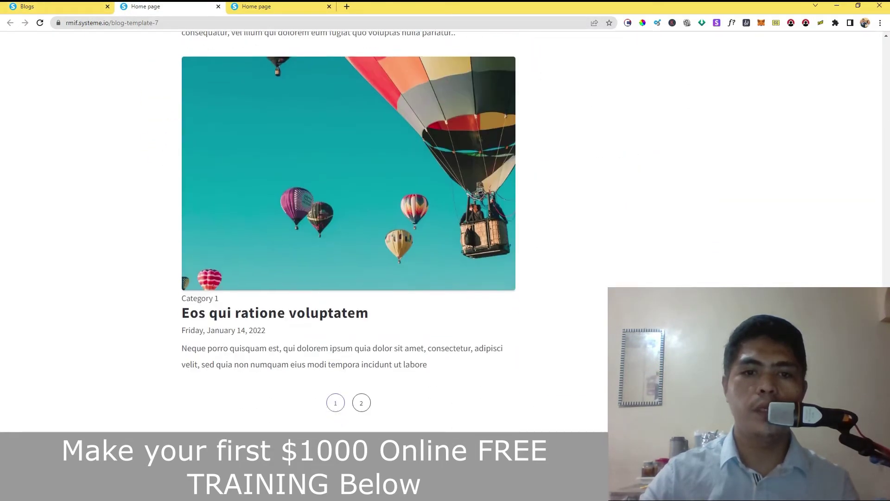
scroll(889, 159, up, 10)
scroll(889, 159, up, 10)
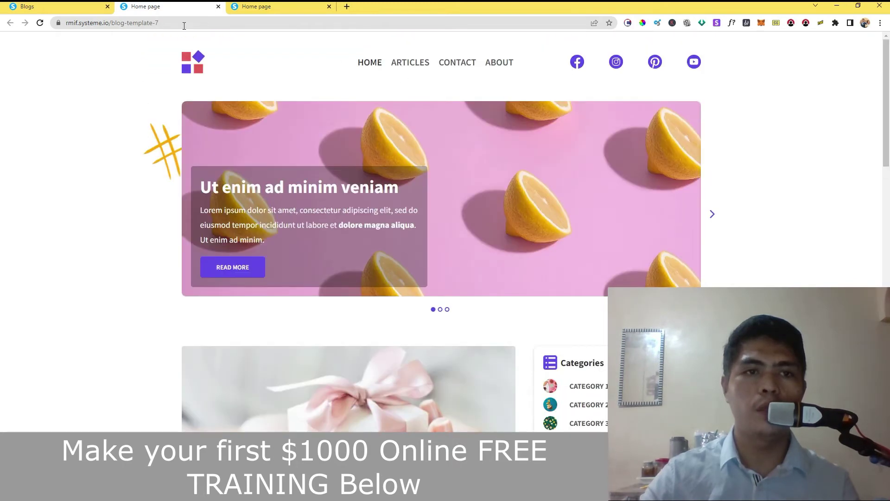
Step: Select the last blog template, with the pink lemon banner, and create the Affiliate Marketing blog from it
click(56, 7)
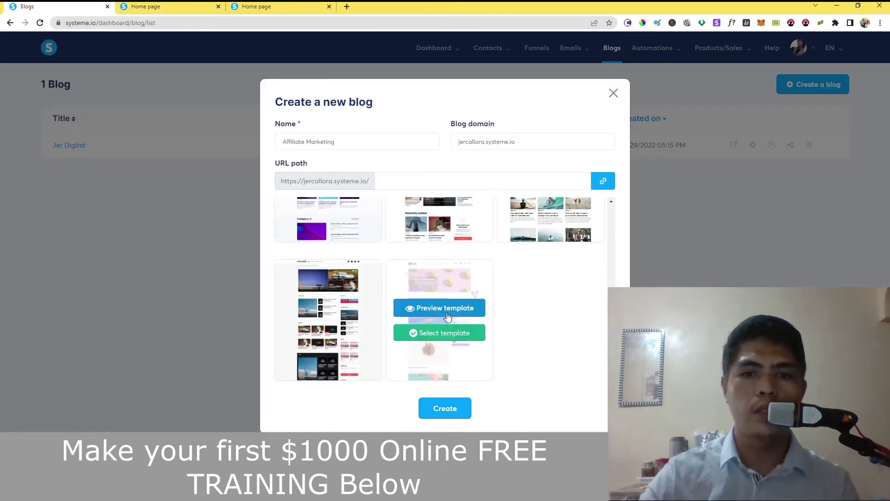
scroll(510, 325, up, 3)
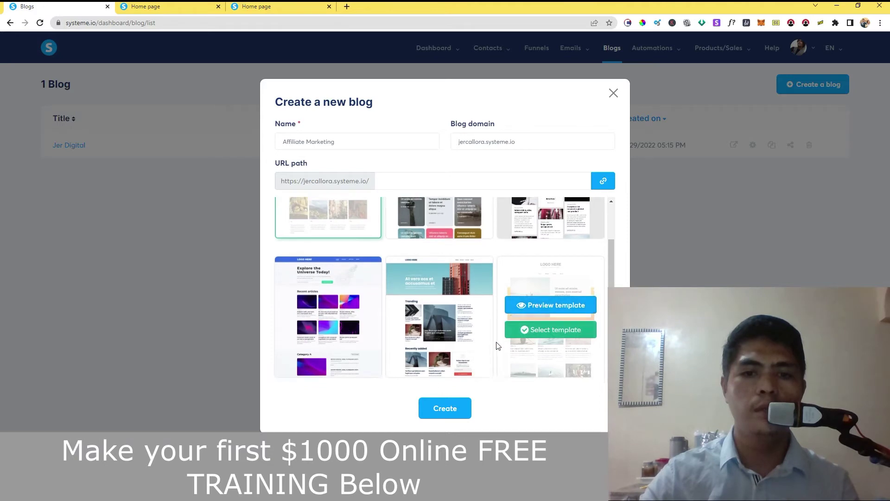
scroll(496, 345, down, 3)
click(473, 332)
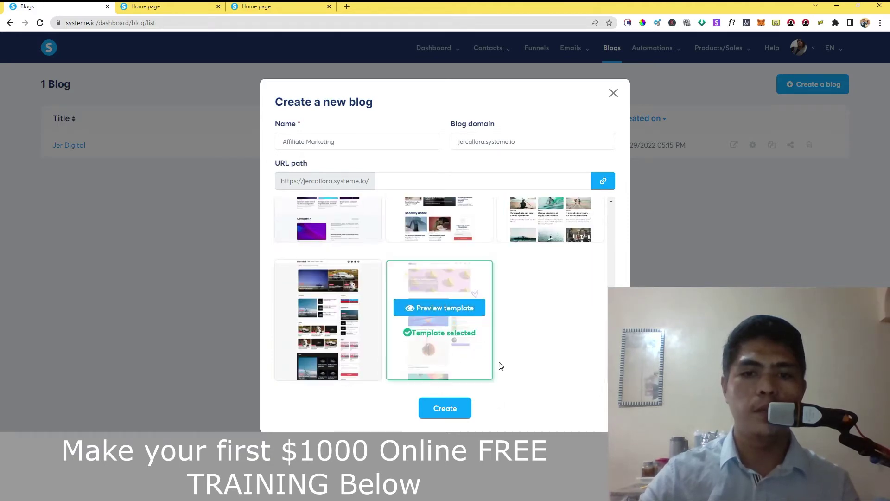
click(445, 409)
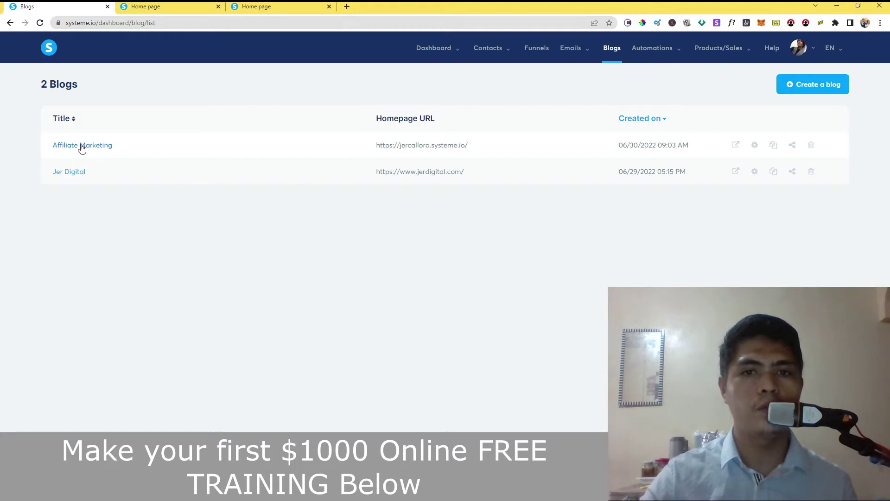
Step: Copy the Affiliate Marketing blog's homepage URL from the blog list, open it in the template preview's browser tab and look through the home page
drag(376, 145, 499, 146)
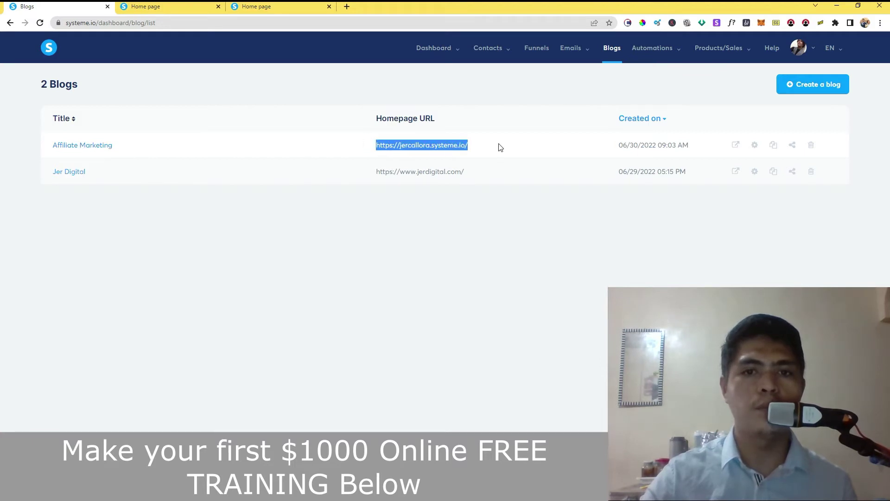
click(480, 145)
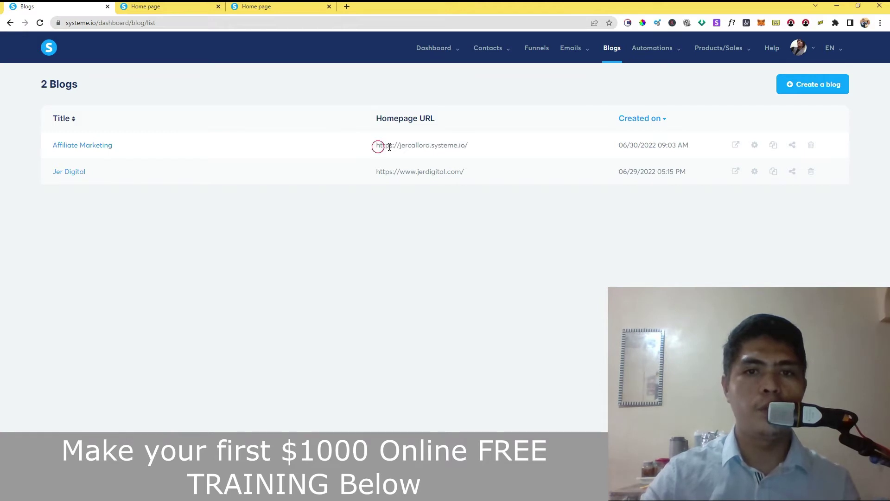
drag(378, 147, 484, 147)
right_click(444, 148)
click(480, 155)
click(145, 7)
click(158, 23)
key(ctrl+v)
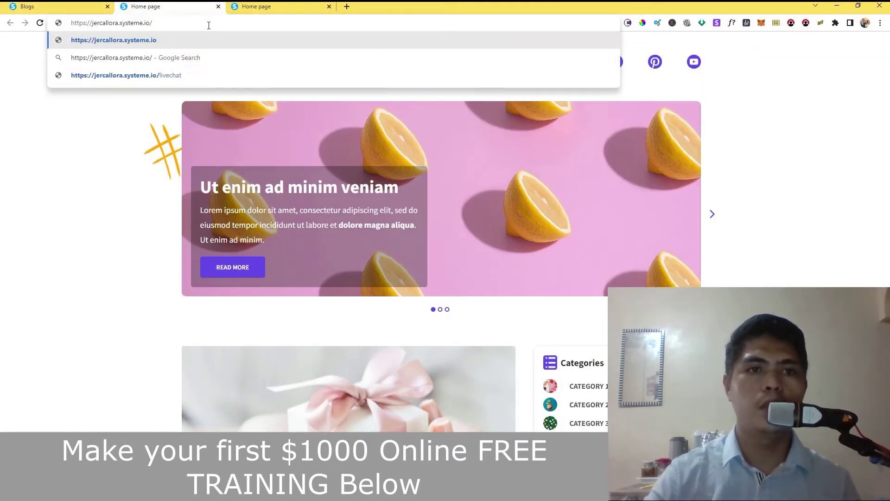
key(Return)
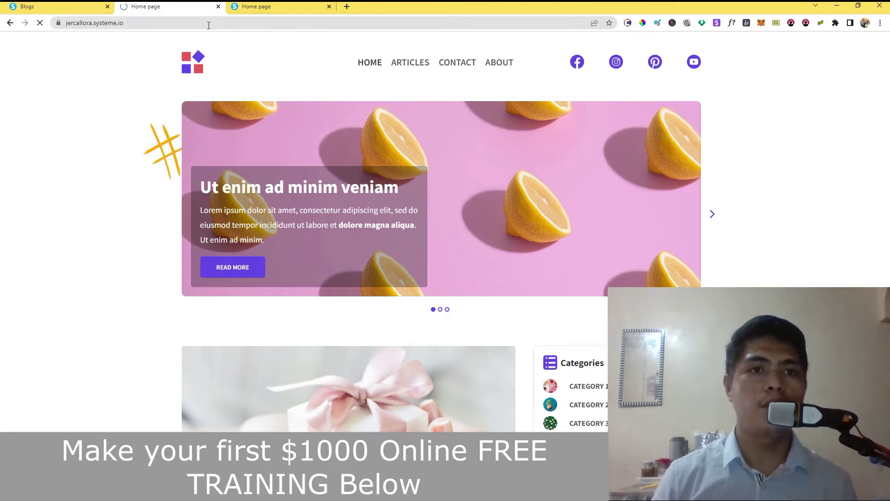
drag(887, 65, 888, 311)
drag(888, 273, 889, 56)
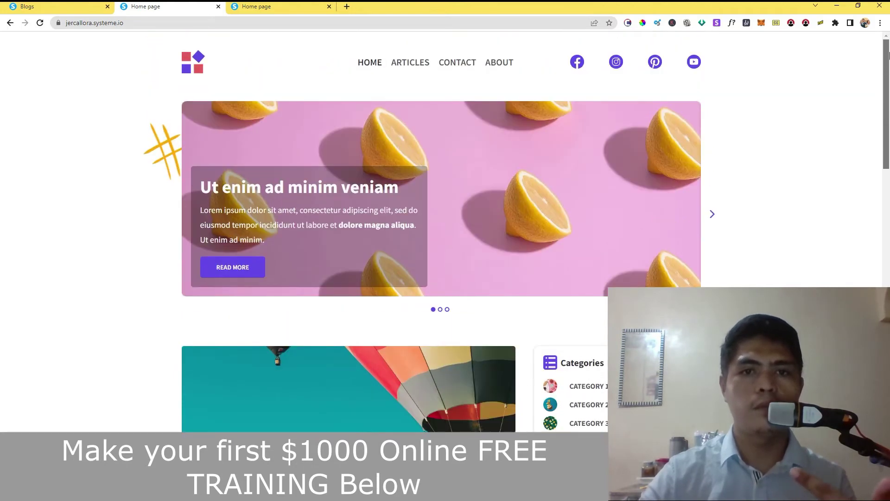
Step: Open the Affiliate Marketing blog from the blog list and check its blog settings and live view
click(61, 7)
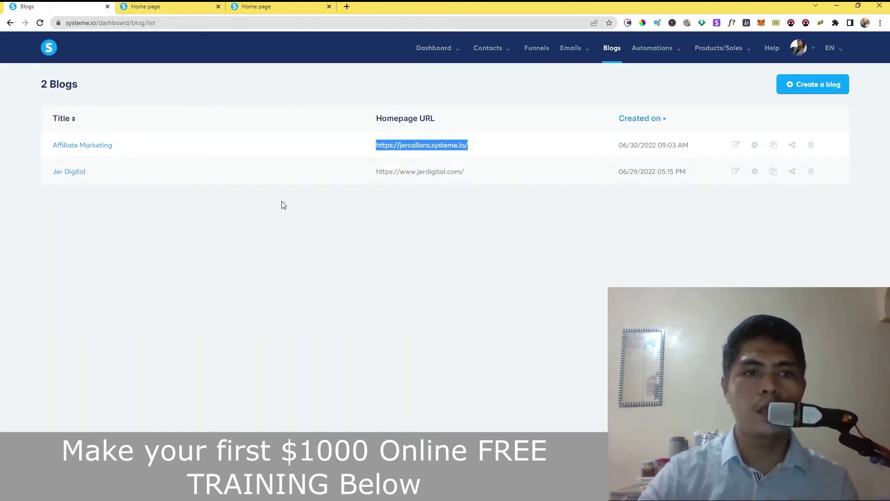
click(302, 163)
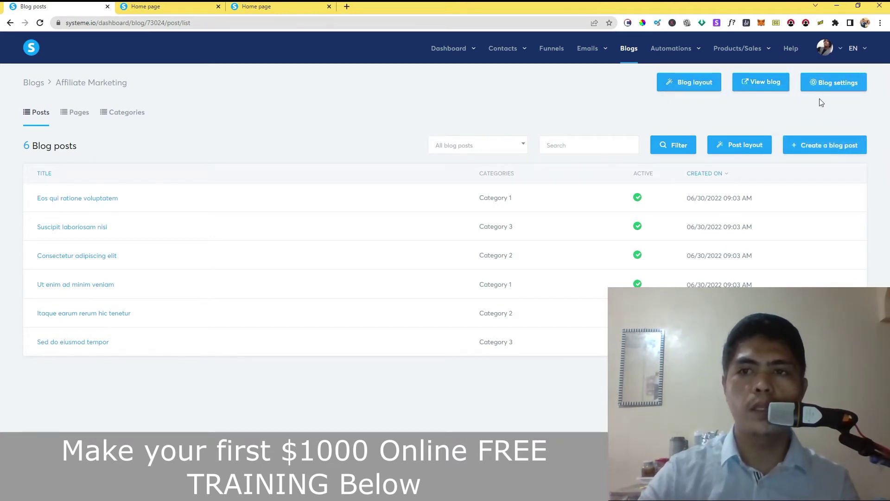
click(839, 88)
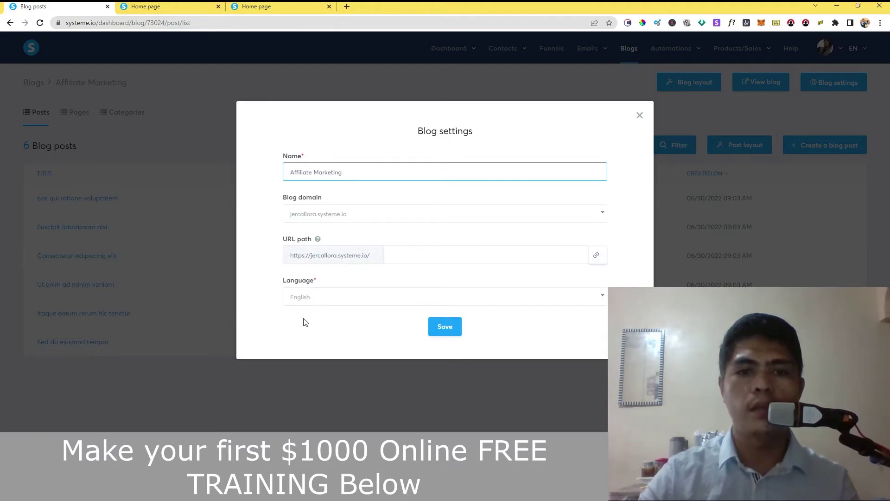
click(640, 116)
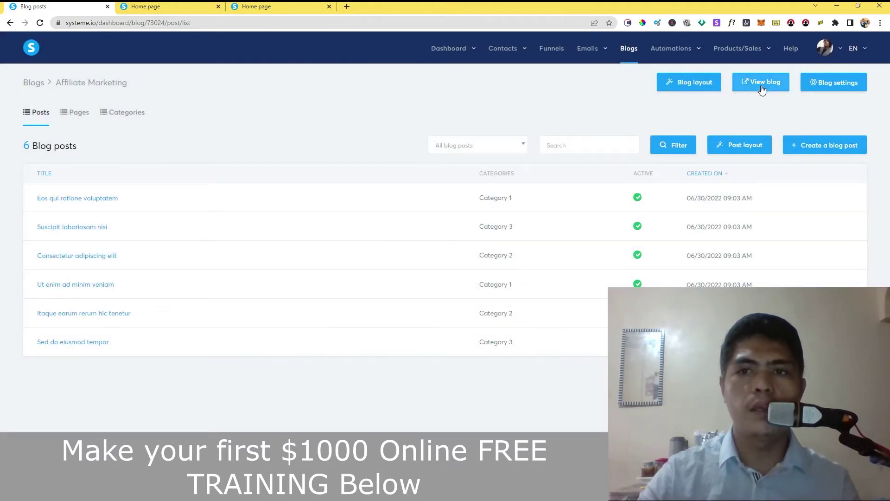
click(754, 83)
click(74, 7)
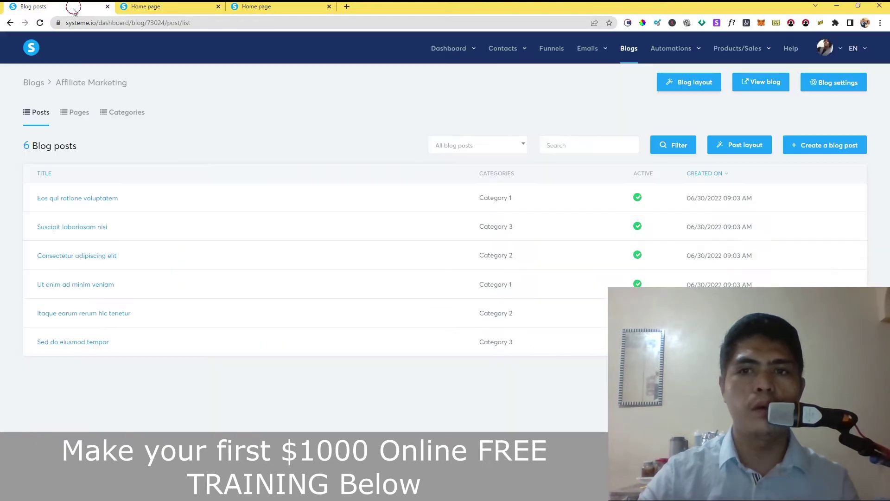
Step: Open the blog layout for editing and replace the header logo with the stored image o-61492-prod_image.png
click(690, 92)
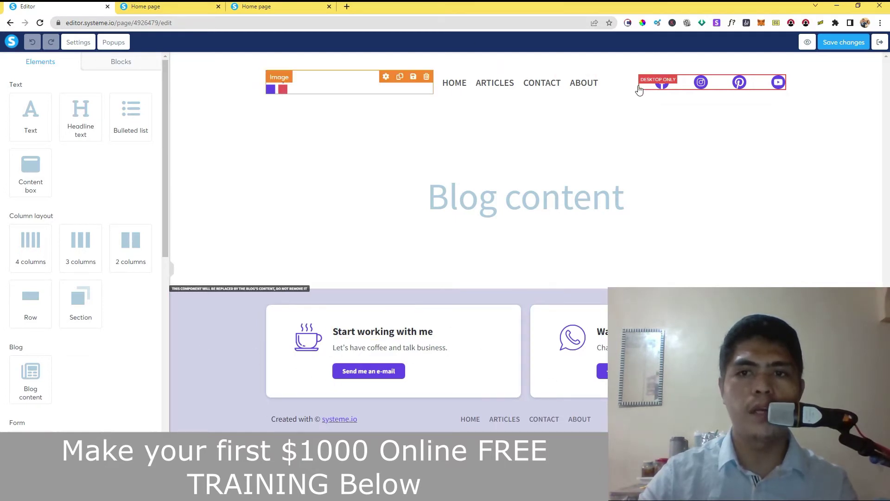
click(386, 78)
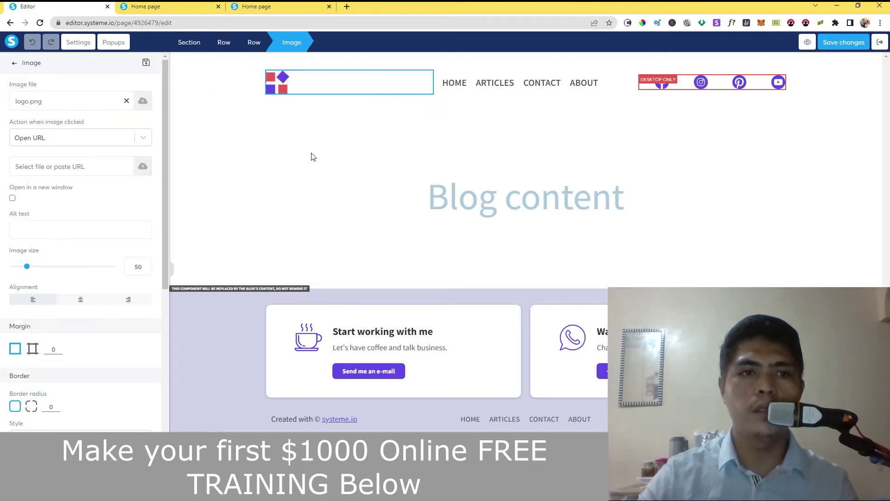
click(128, 101)
click(142, 102)
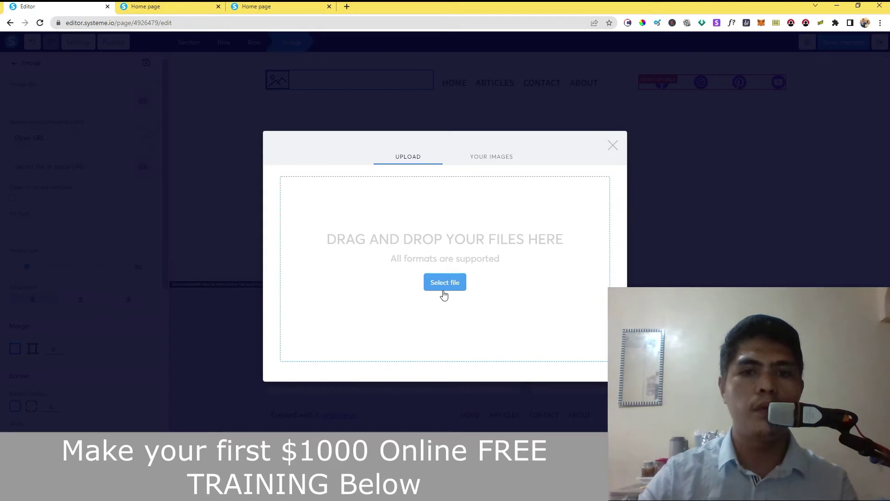
click(490, 156)
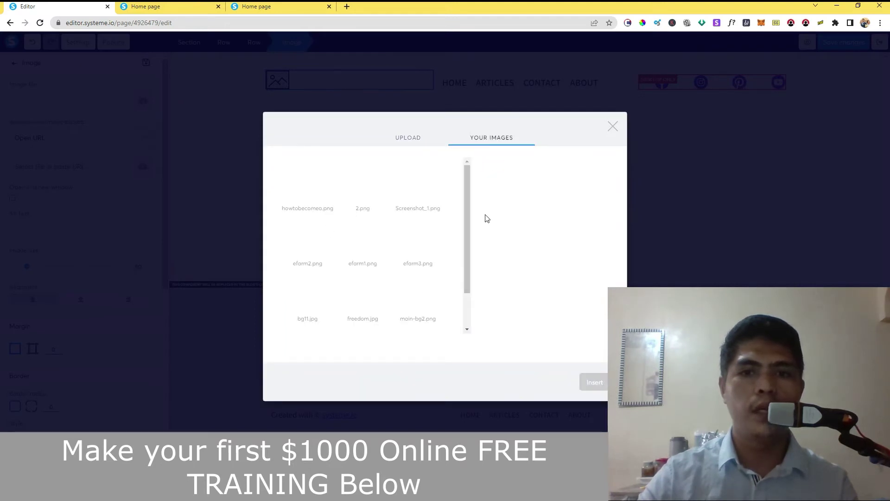
scroll(464, 232, down, 2)
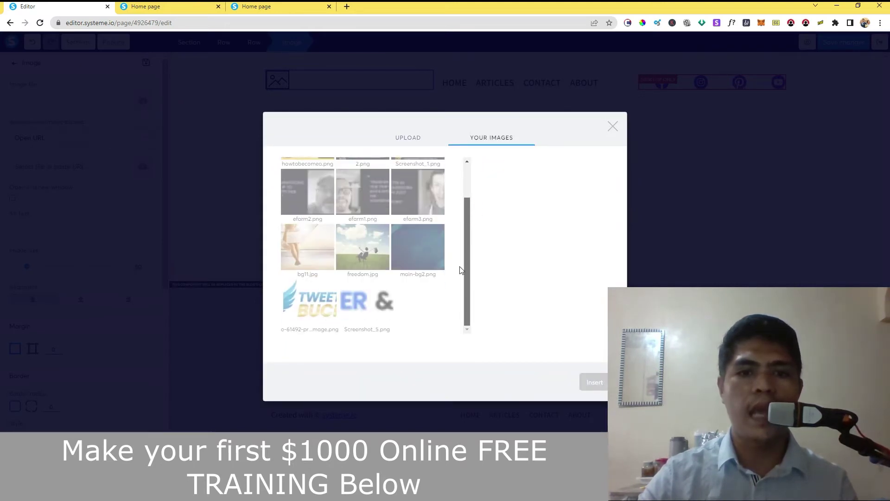
click(349, 294)
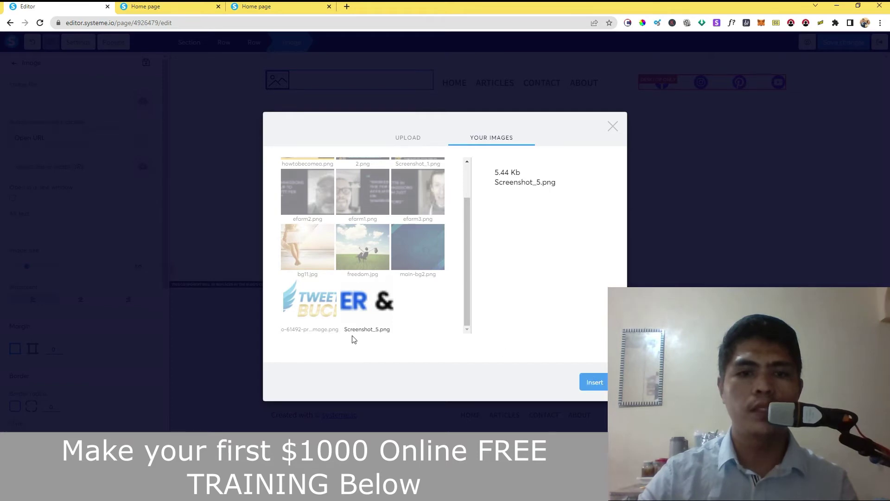
click(320, 315)
click(600, 386)
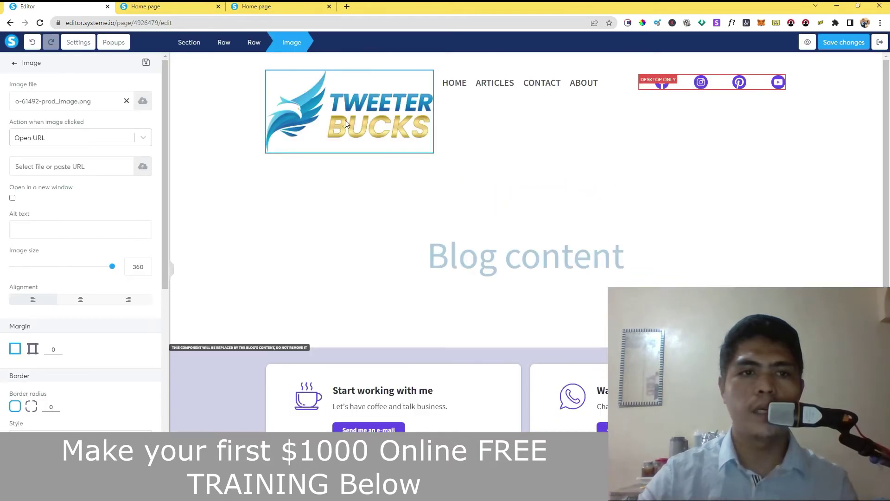
Step: Reduce the image size of the Tweeter Bucks header logo to about 40% of its displayed width
click(227, 149)
click(321, 114)
click(401, 93)
click(386, 77)
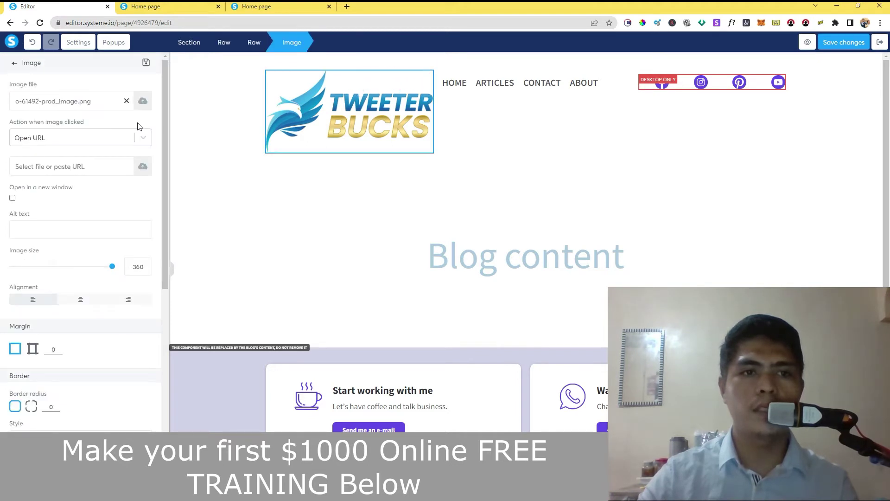
scroll(110, 232, down, 3)
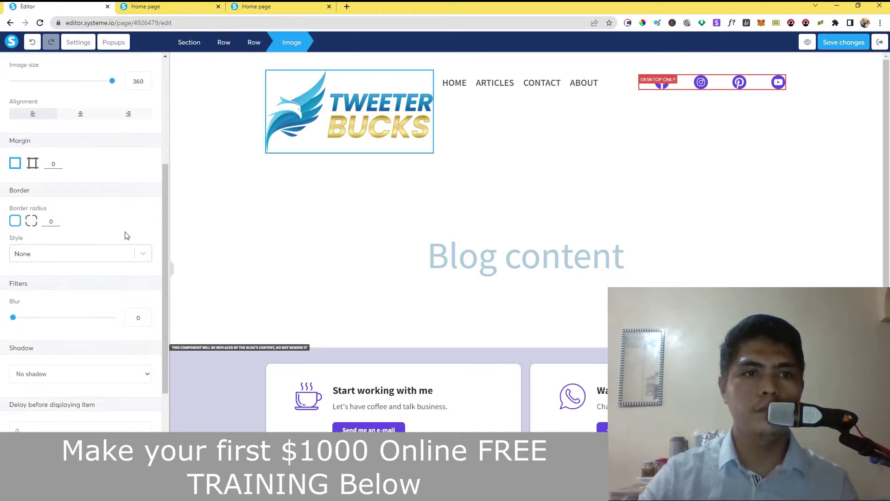
drag(113, 127, 56, 132)
Step: Try renaming the third header menu item to "CONTACT US", then restore its original label
click(479, 87)
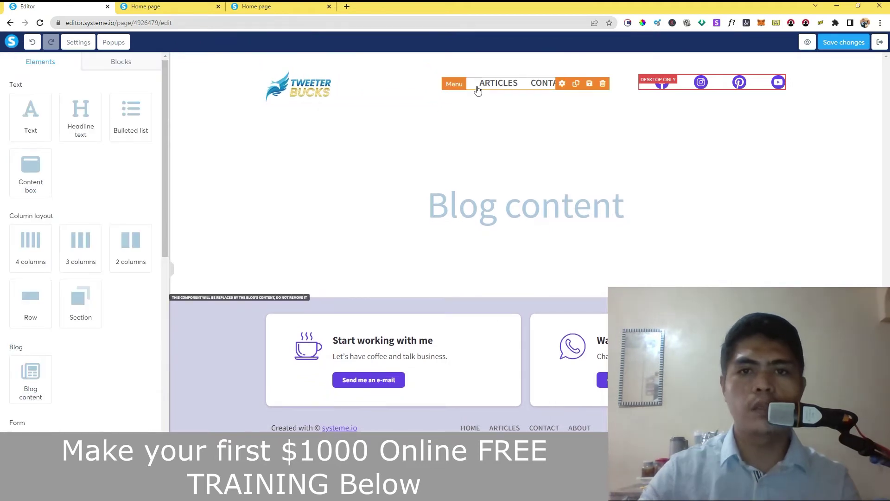
click(459, 98)
click(492, 86)
click(559, 85)
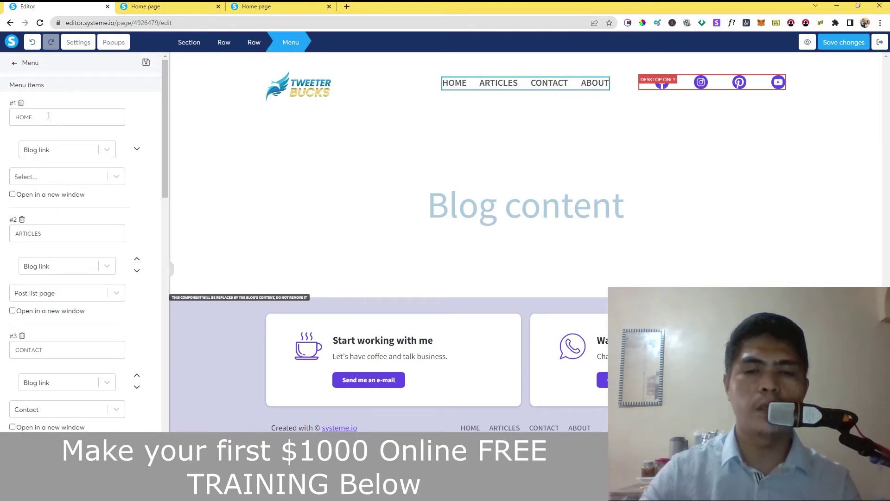
scroll(74, 172, down, 2)
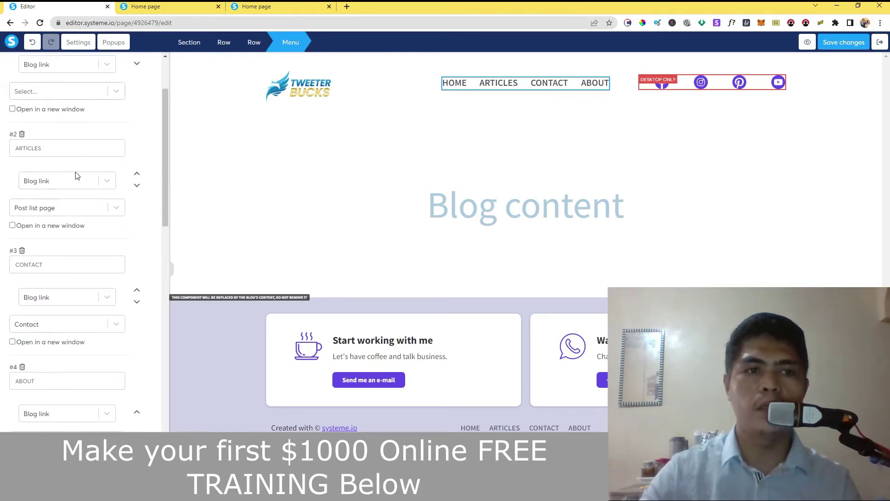
scroll(56, 141, down, 2)
click(54, 161)
double_click(28, 166)
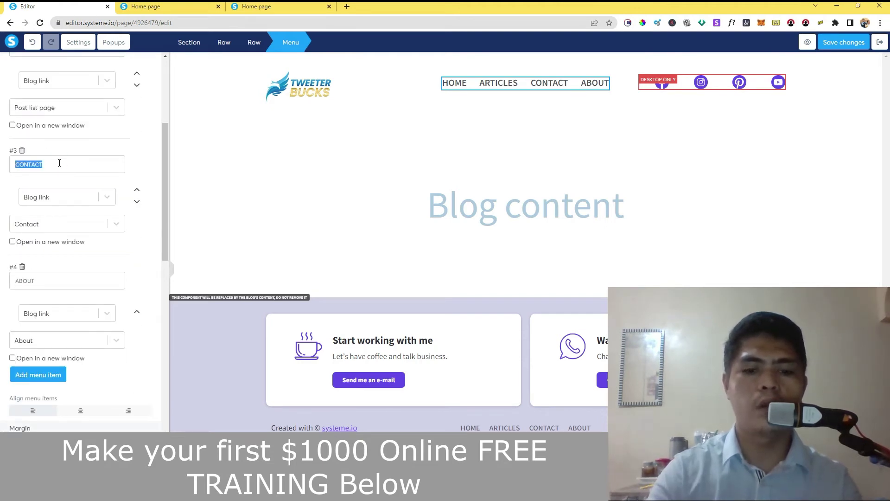
text(CONTACT US)
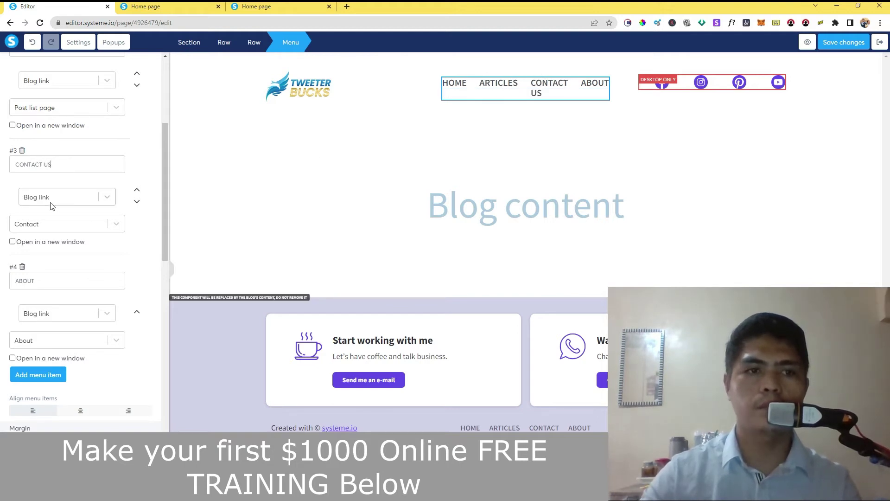
key(BackSpace)
key(BackSpace)
key(BackSpace)
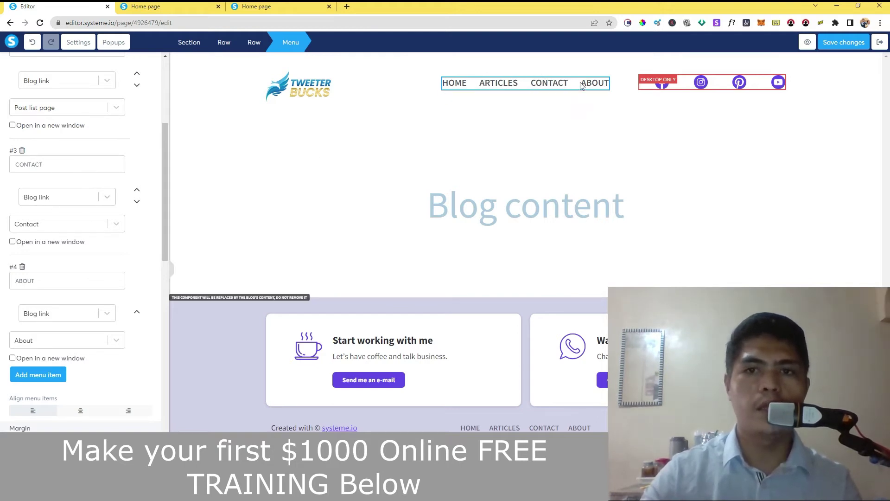
Step: Widen the header menu's column by moving the divider between it and the logo toward the logo
click(443, 94)
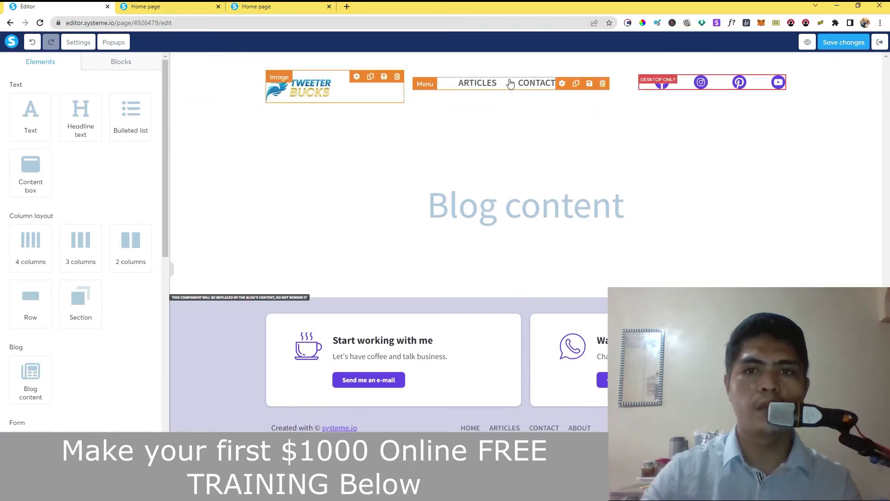
click(533, 83)
click(551, 86)
click(546, 91)
click(533, 84)
scroll(53, 216, down, 1)
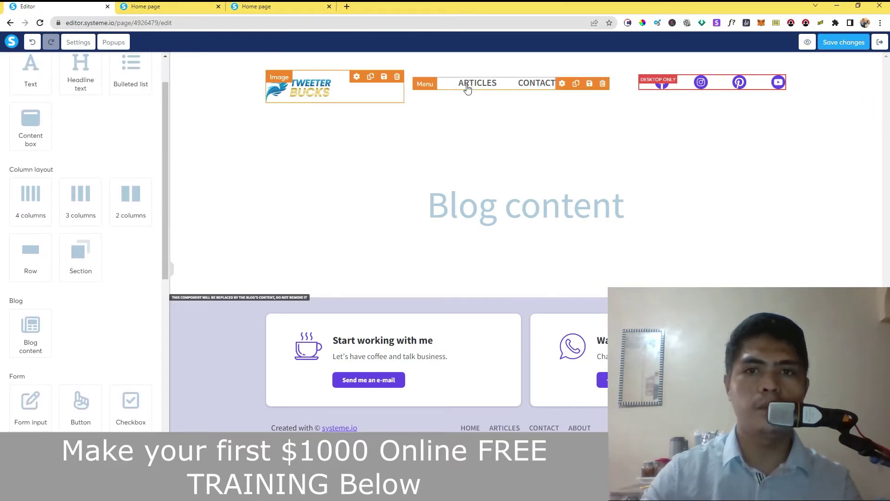
Step: Rename the third header menu item to "CONTACT US" in the menu settings
click(562, 84)
scroll(86, 227, down, 3)
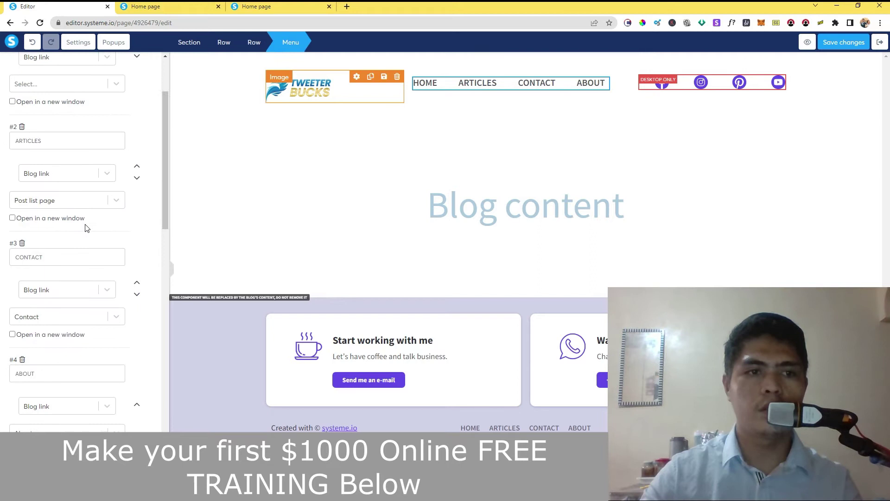
text(US)
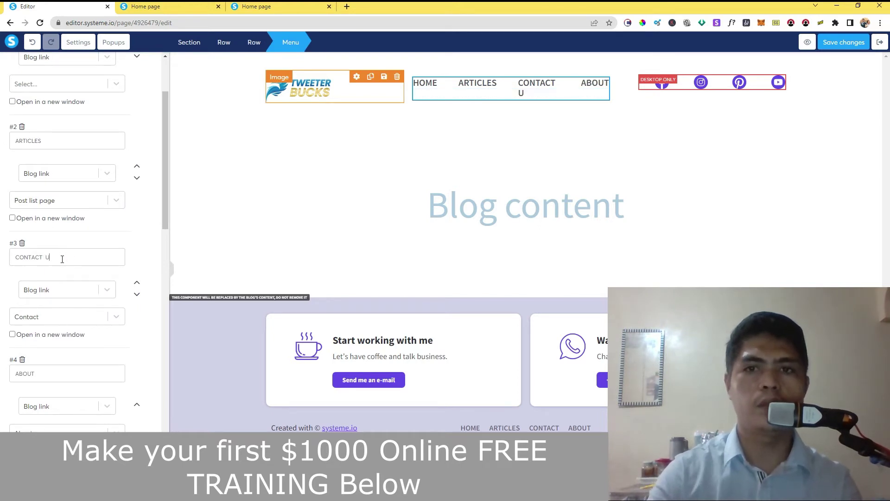
Step: Widen the header menu's column further toward the logo so that CONTACT US fits on one line
click(408, 95)
drag(408, 88, 384, 87)
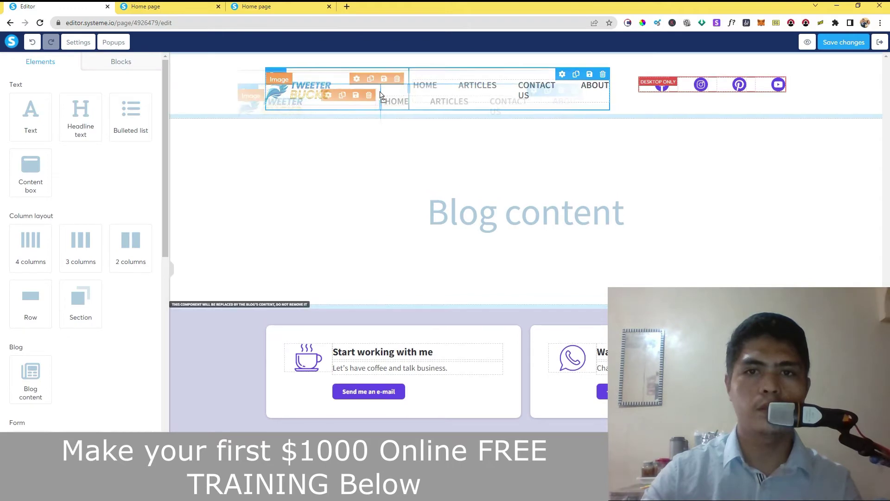
click(640, 113)
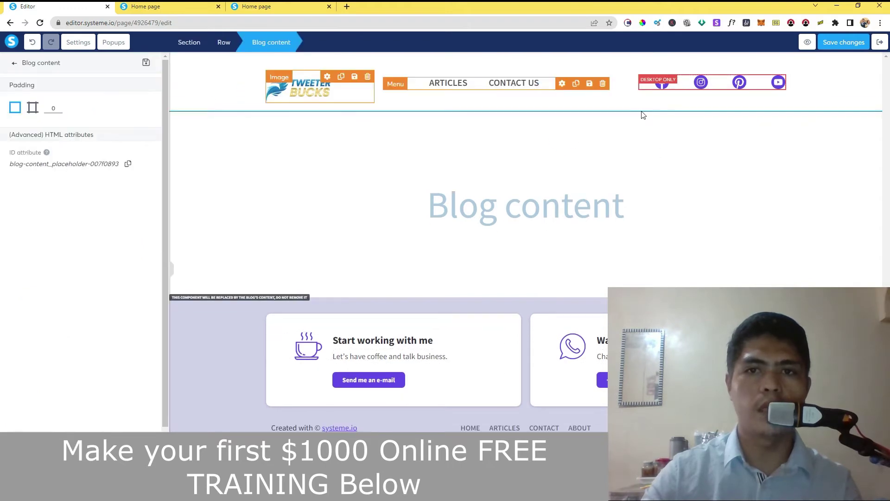
Step: Try clearing the image file of the header's Pinterest icon, then undo the removal
click(731, 110)
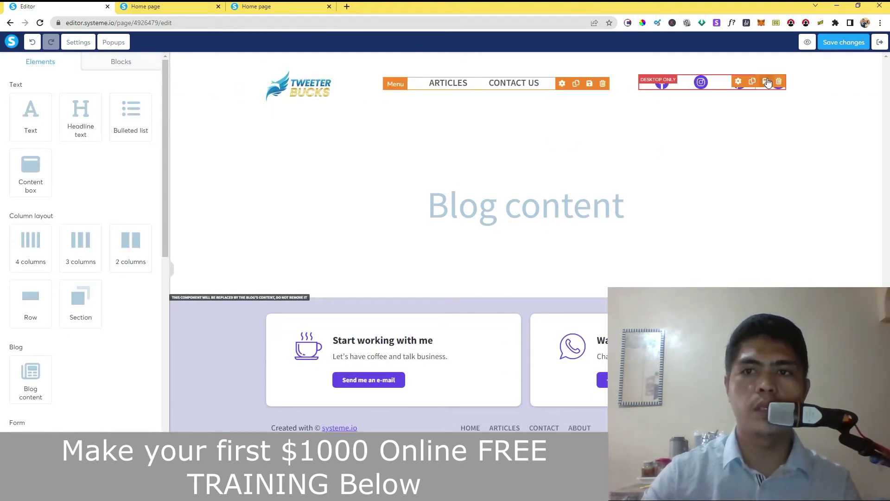
click(700, 85)
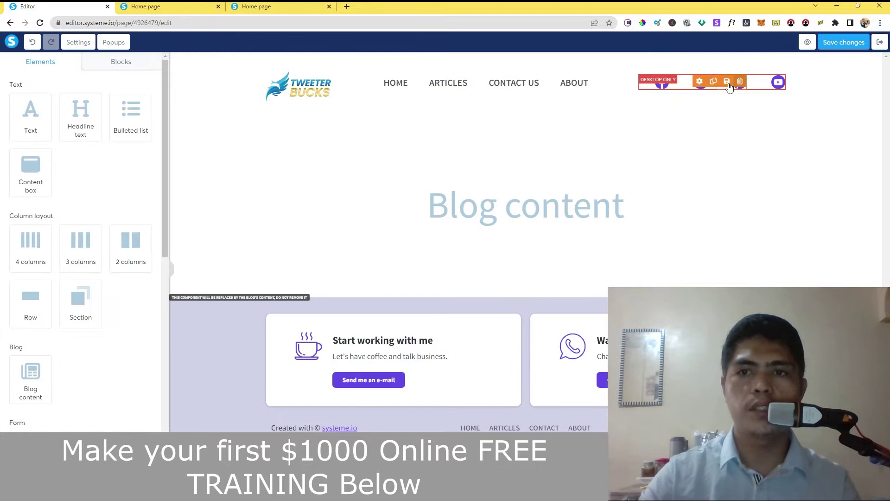
click(698, 90)
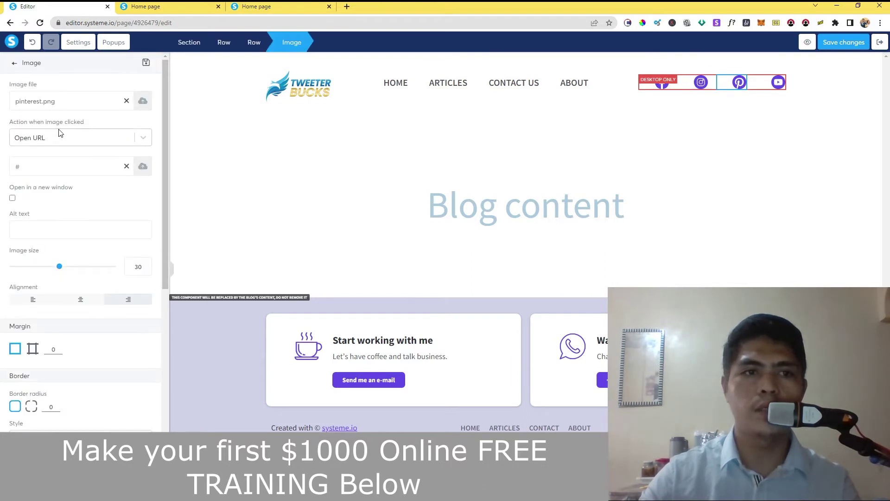
click(126, 101)
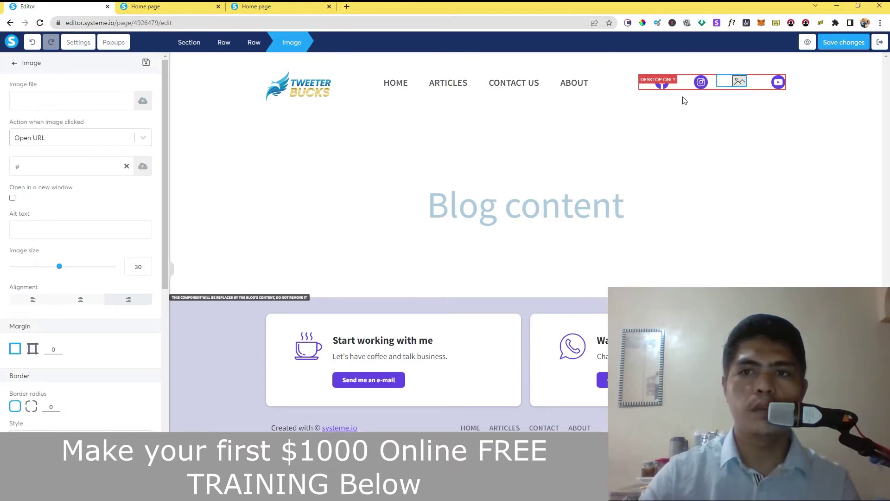
key(ctrl+z)
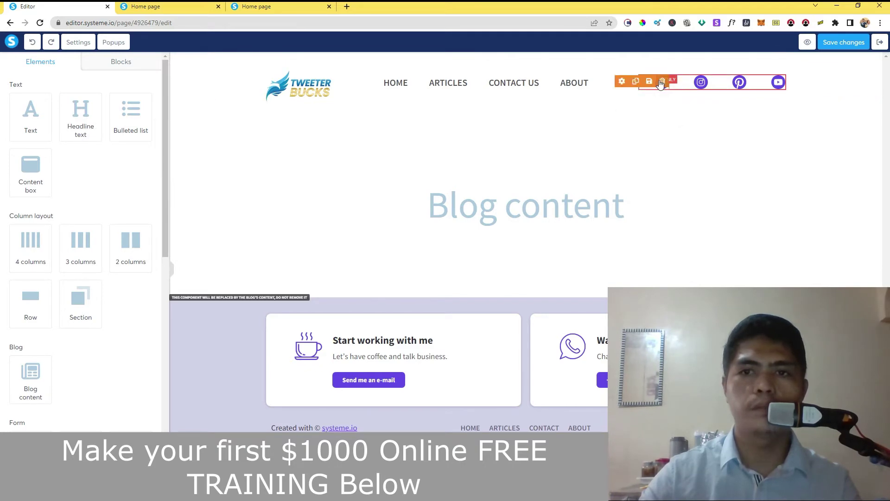
Step: Review the image and link settings of the Facebook icons in the blog's header and footer
click(622, 82)
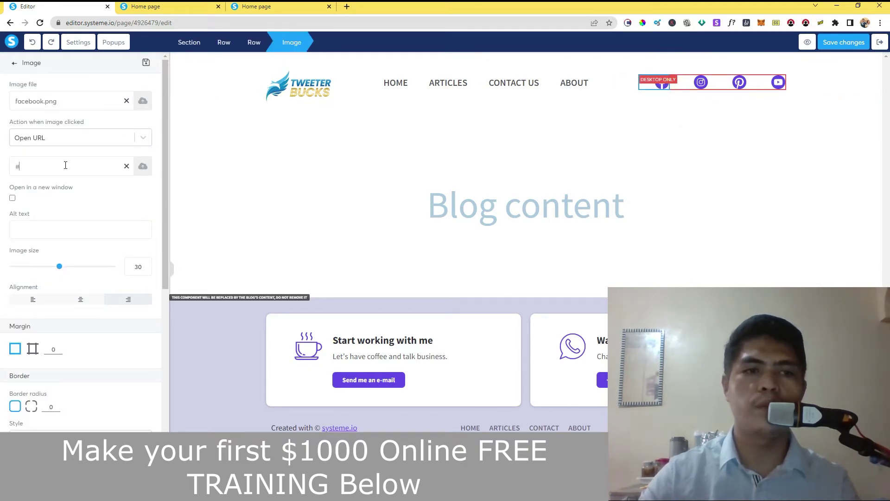
scroll(54, 167, down, 2)
scroll(70, 185, up, 3)
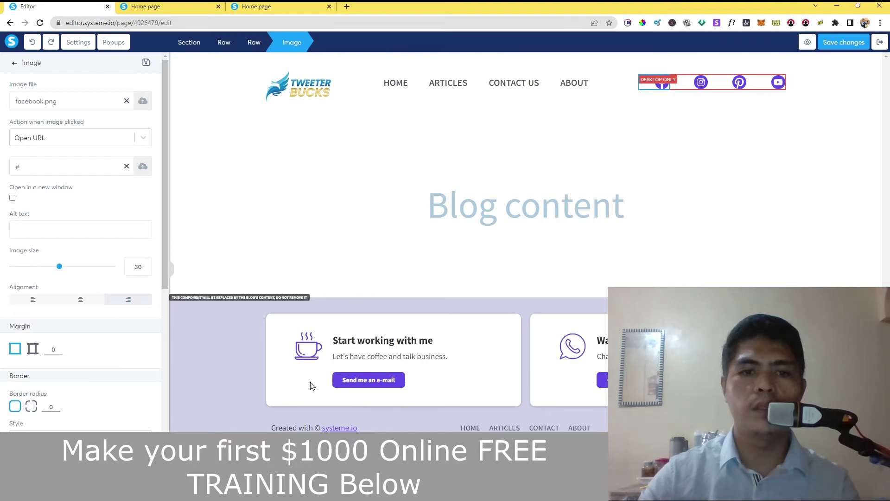
click(245, 384)
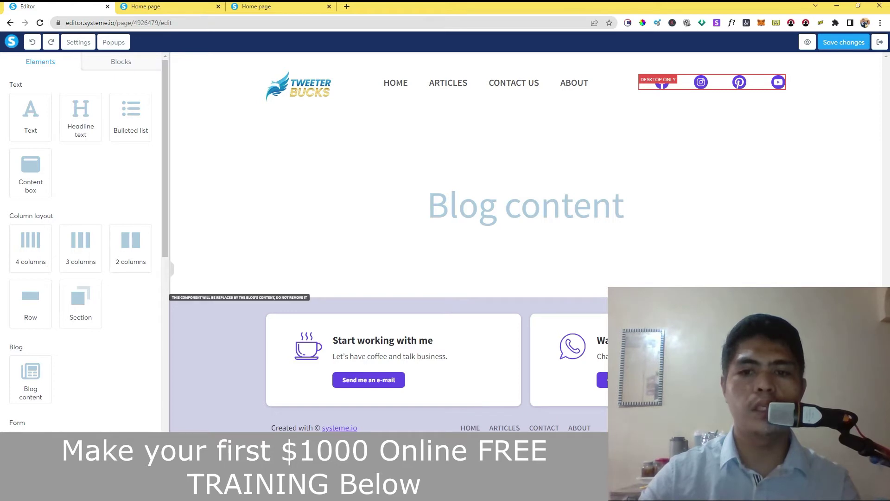
click(662, 427)
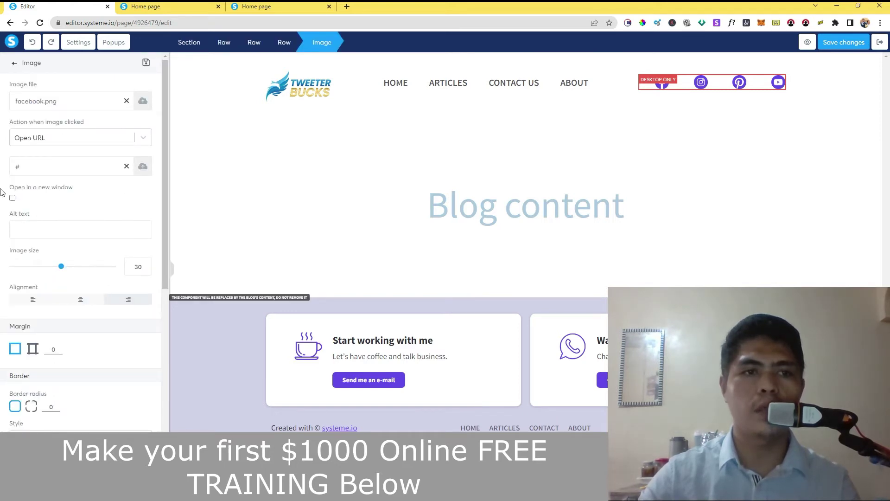
click(432, 345)
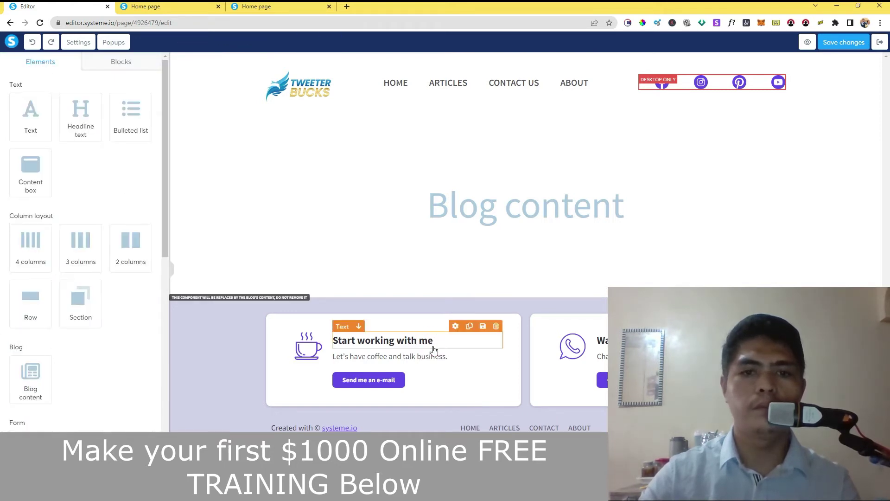
Step: Try clearing the coffee cup image in the "Start working with me" box, then undo the removal
click(316, 354)
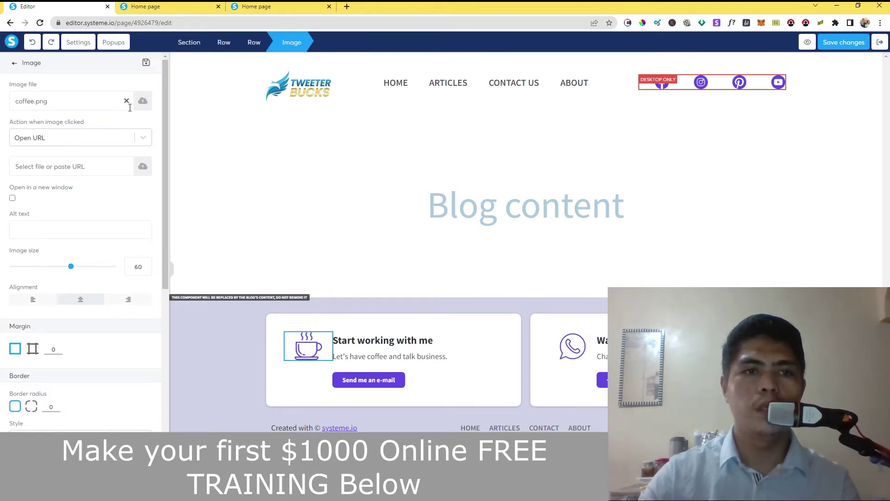
click(126, 101)
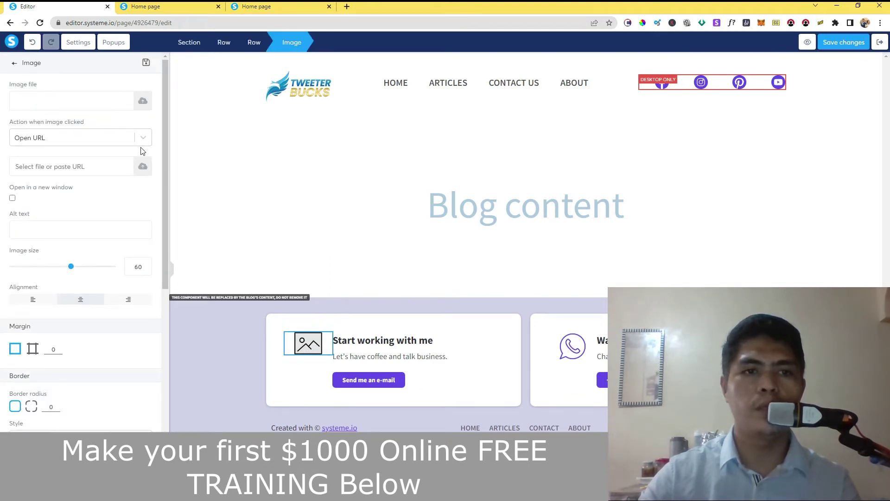
click(417, 380)
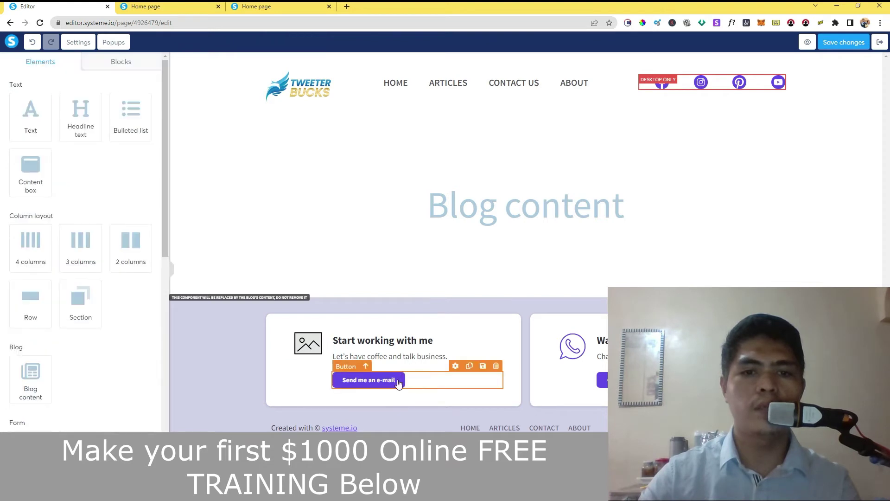
key(ctrl+z)
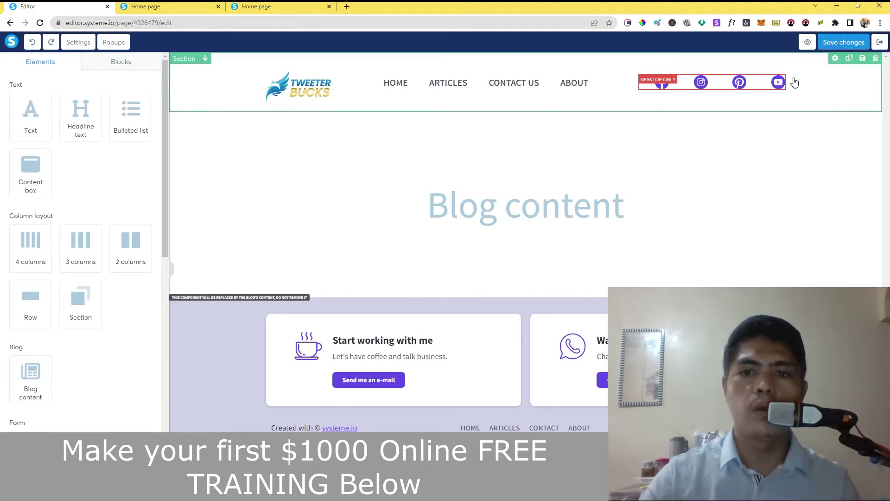
Step: Save the blog layout changes and exit the editor to the blog's post list
click(840, 44)
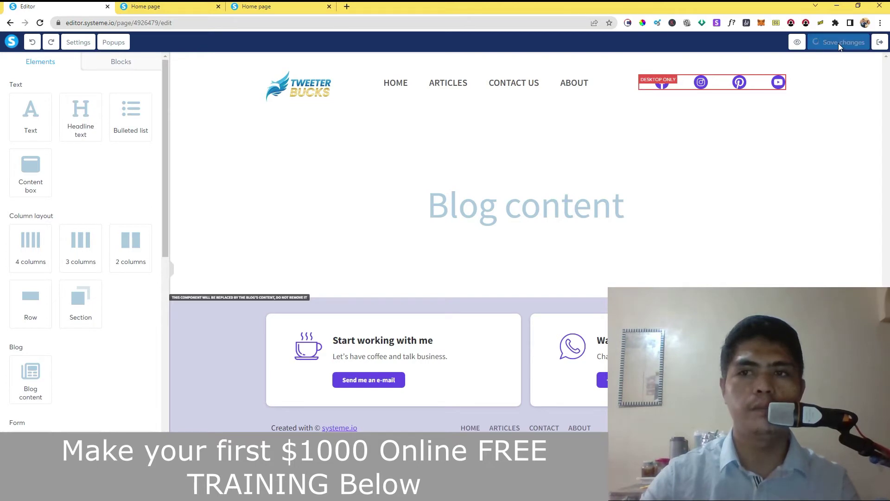
click(878, 46)
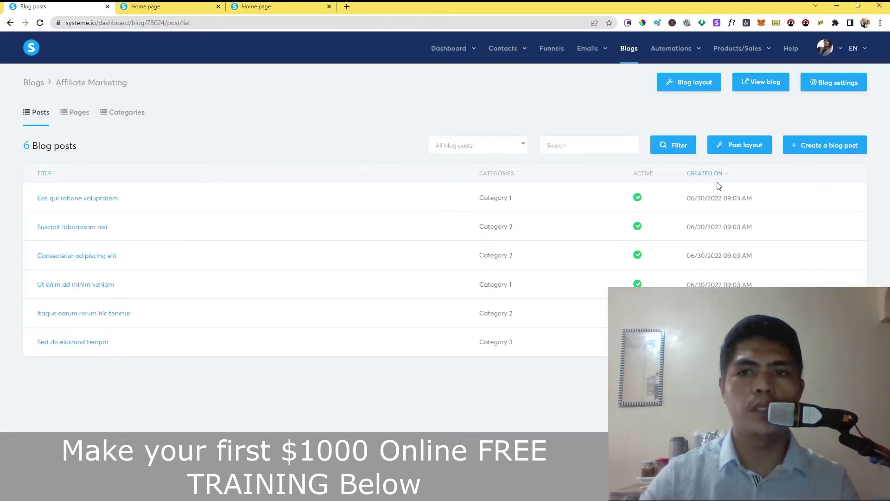
Step: Reload the published blog's home page and examine its header, banner and post list
click(188, 10)
click(40, 23)
click(55, 6)
click(145, 7)
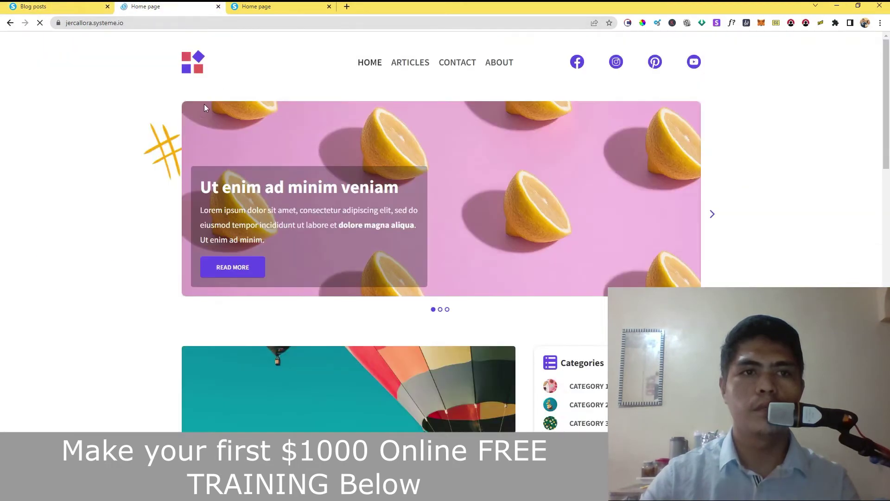
scroll(380, 88, down, 1)
scroll(227, 81, up, 1)
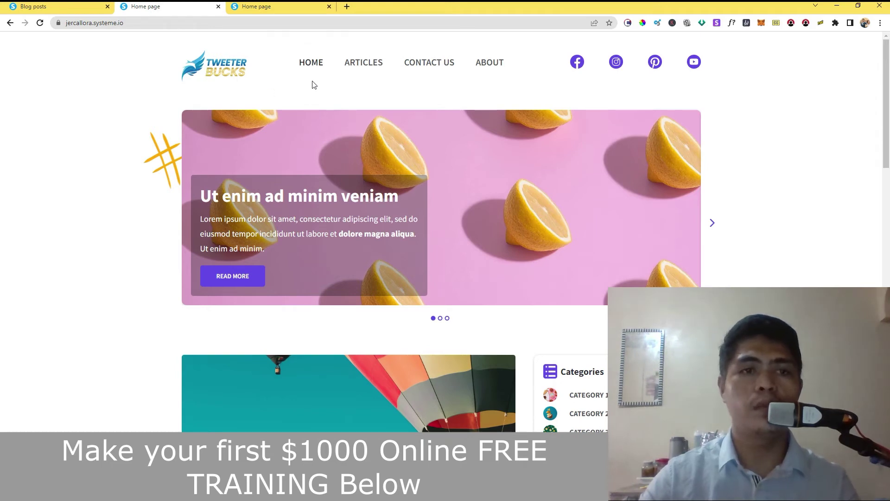
click(56, 6)
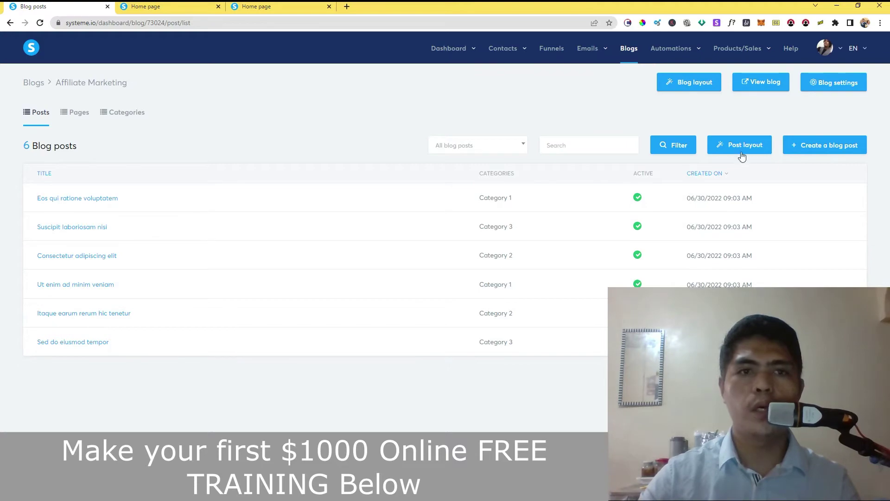
click(185, 7)
scroll(380, 221, down, 15)
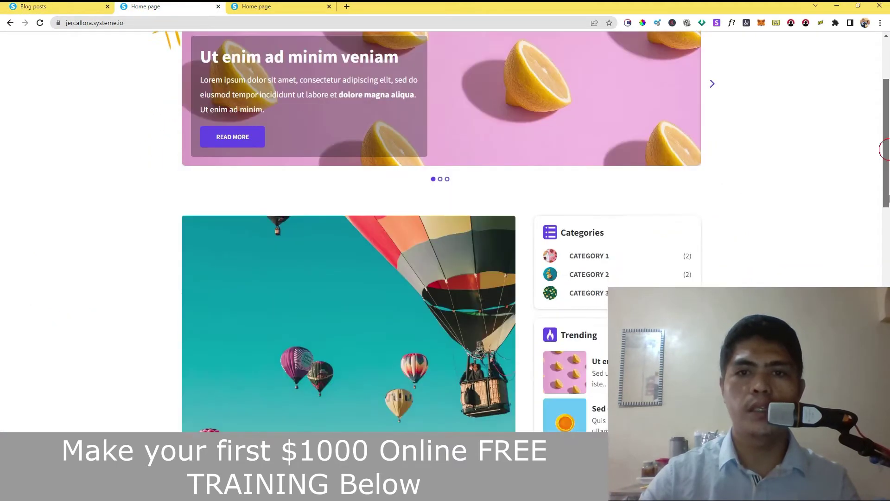
scroll(468, 187, up, 2)
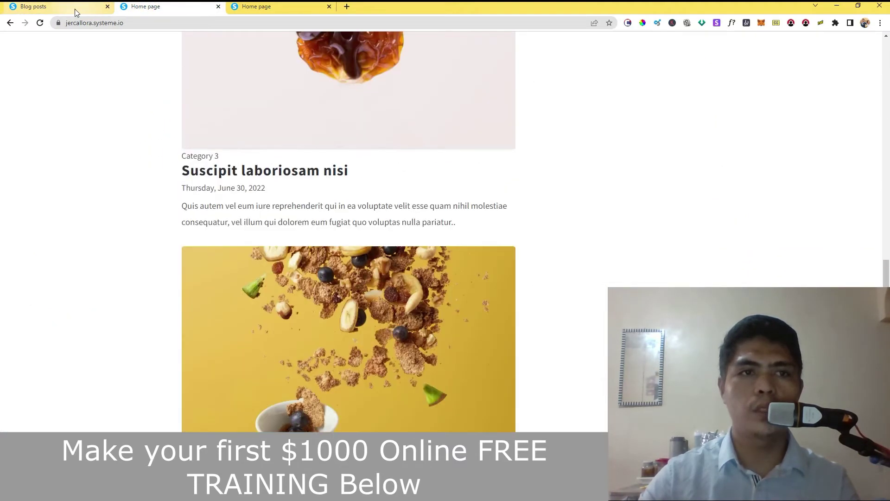
Step: Open the blog's post layout in the editor and inspect the blog post title element
click(74, 7)
click(740, 146)
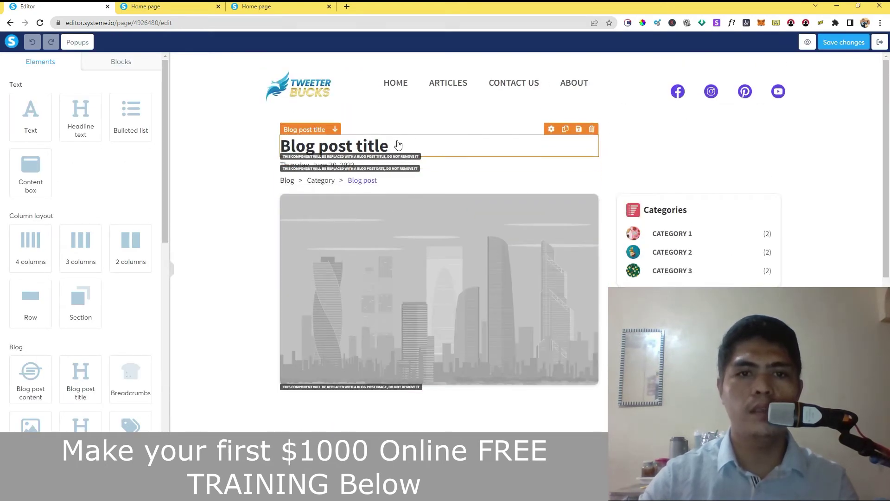
click(398, 143)
key(Escape)
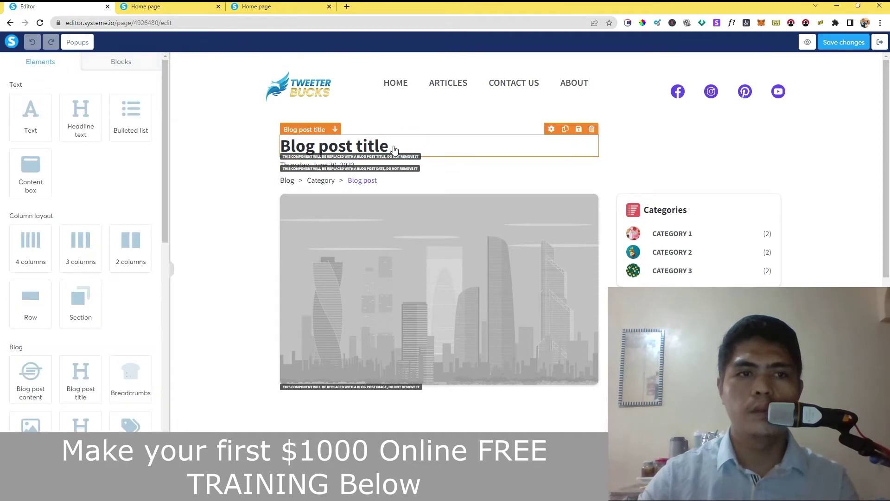
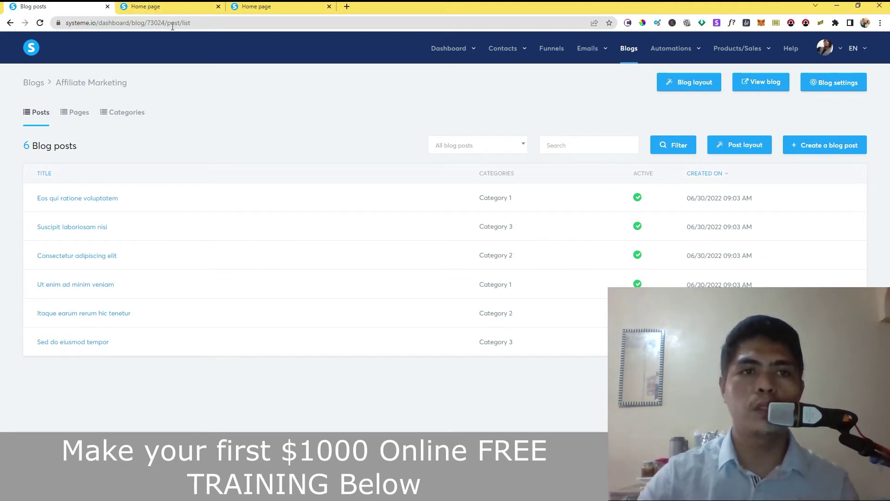
Step: Look over the published home page and open the featured post "Ut enim ad minim veniam"
click(171, 7)
scroll(884, 267, down, 1)
scroll(884, 267, up, 15)
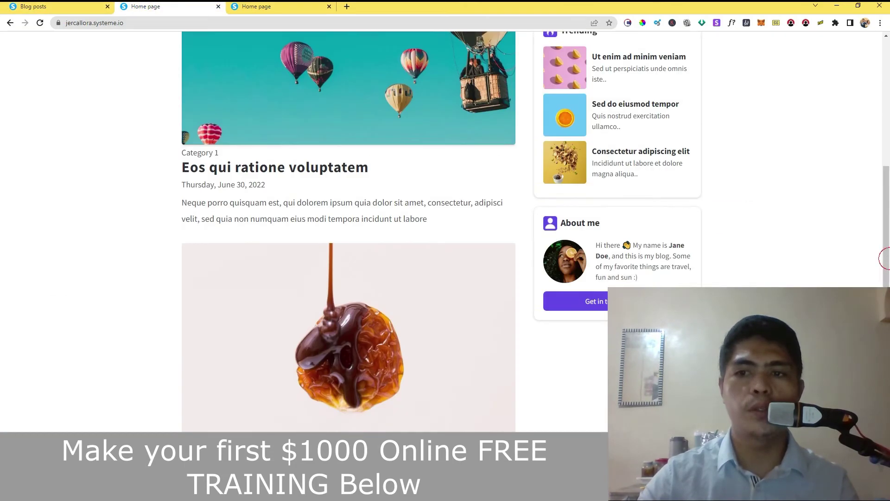
scroll(889, 150, down, 4)
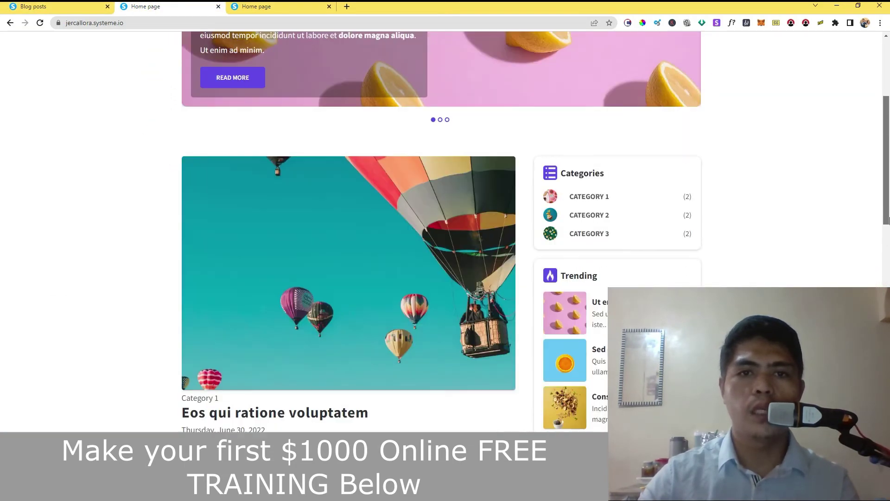
scroll(787, 221, up, 2)
click(245, 191)
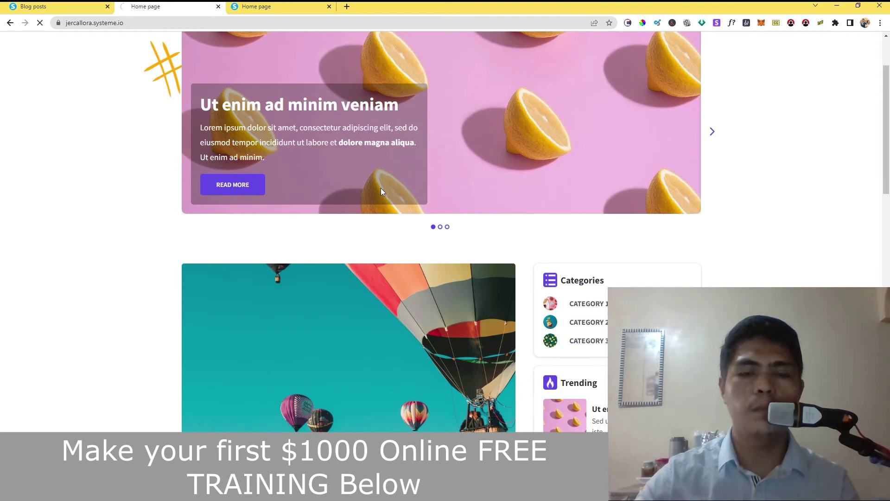
scroll(368, 184, up, 2)
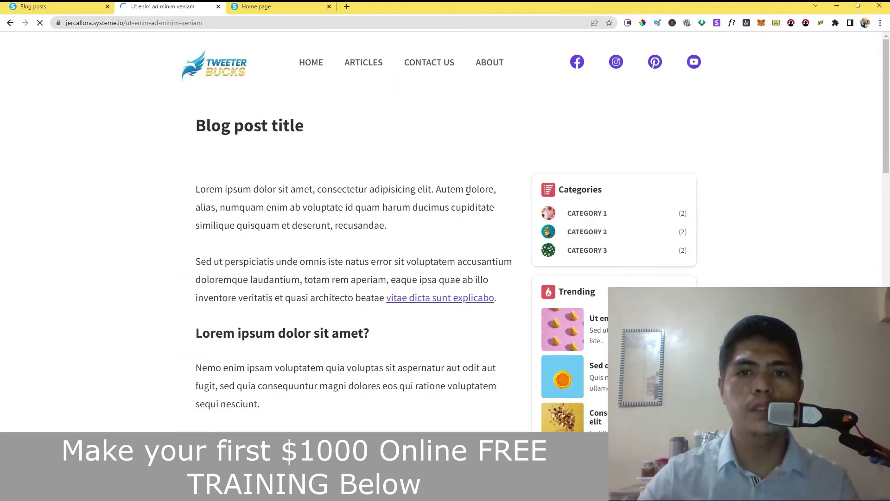
mouse_move(888, 101)
mouse_down()
mouse_move(889, 184)
mouse_move(889, 103)
mouse_up()
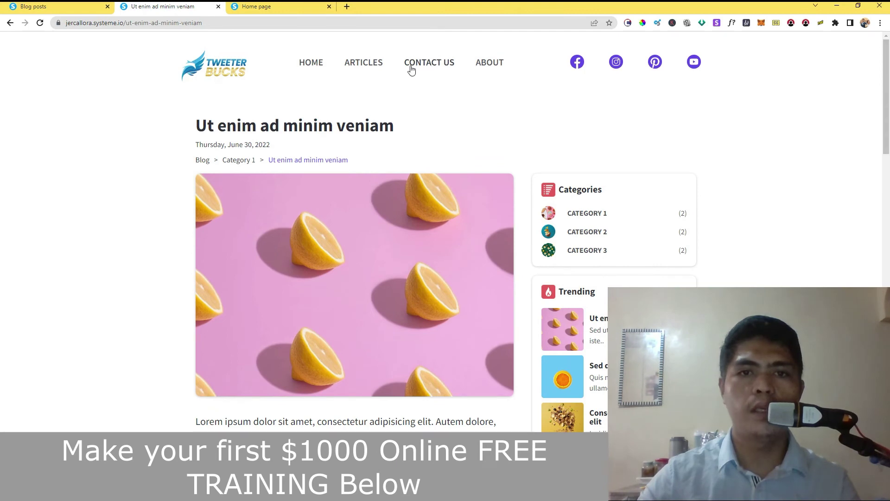
Step: Open the published blog's CONTACT US page to view its contact form
click(362, 65)
click(418, 64)
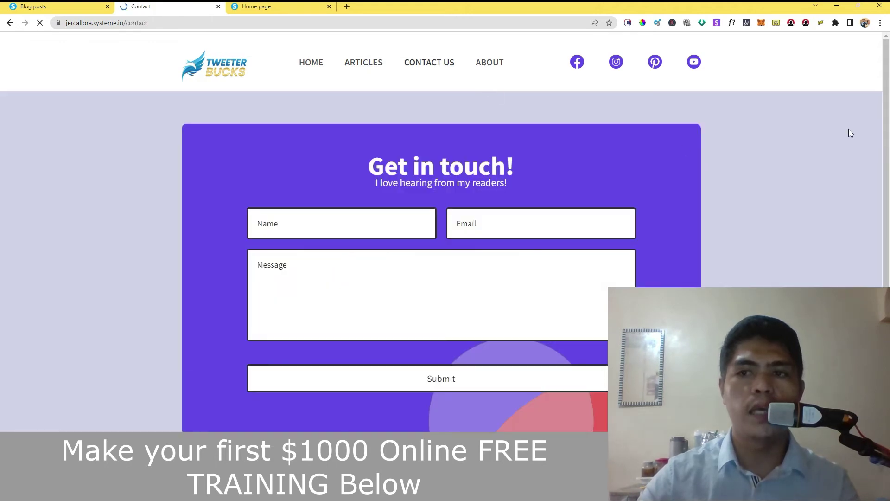
mouse_move(889, 68)
mouse_down()
mouse_move(889, 167)
mouse_move(888, 68)
mouse_up()
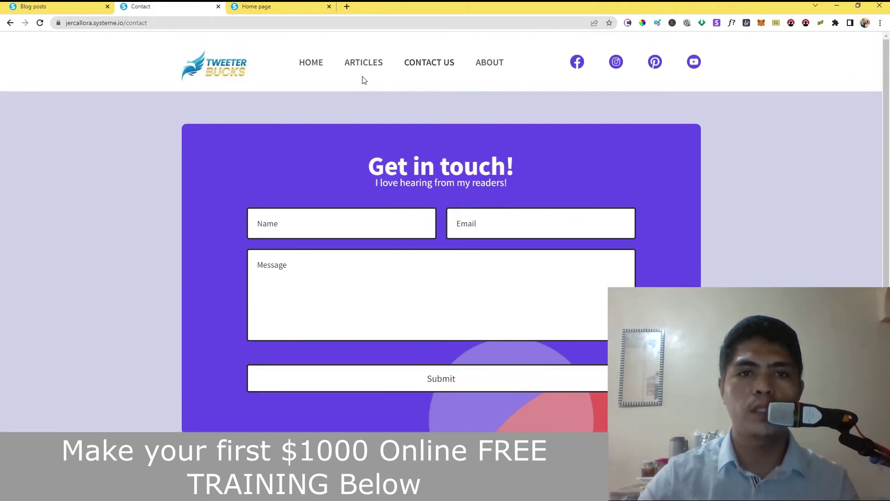
Step: View the blog's ARTICLES page and open the post "Suscipit laboriosam nisi" to look through its layout
click(364, 62)
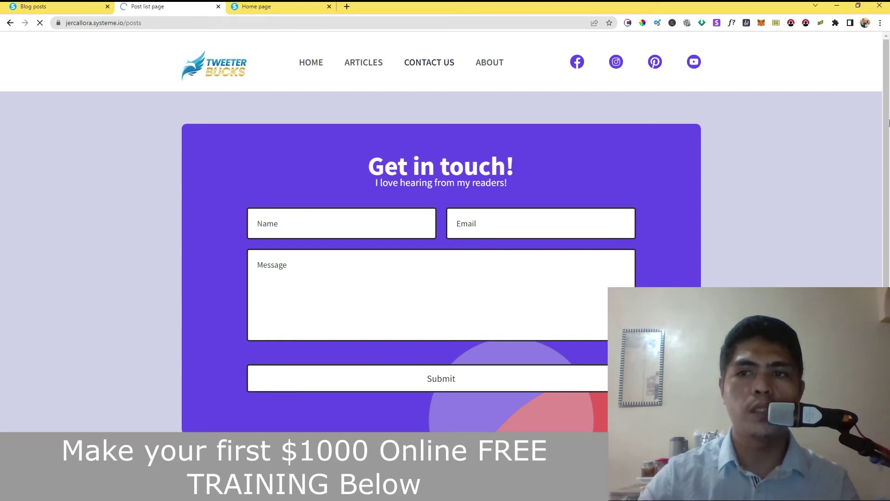
scroll(526, 175, down, 2)
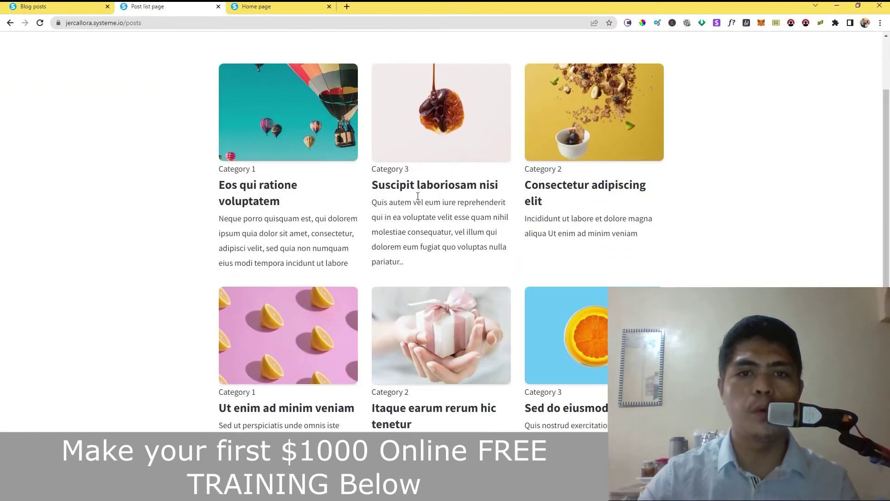
click(443, 185)
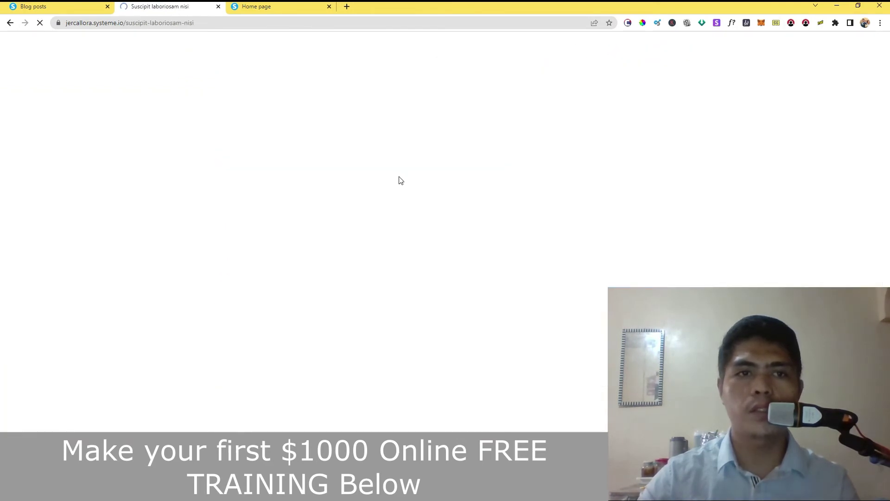
scroll(598, 222, down, 4)
scroll(493, 89, up, 3)
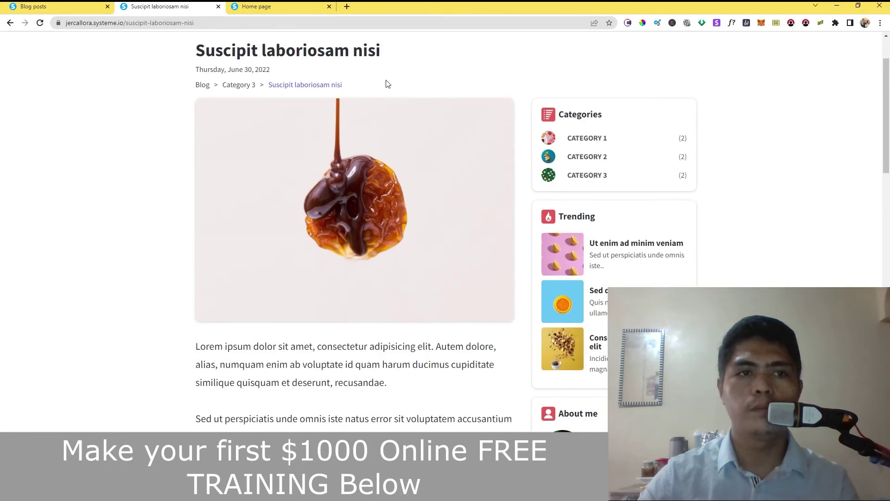
Step: Look over the blog's list of pages in the dashboard and compare it with the published ARTICLES page and navigation menu
click(74, 7)
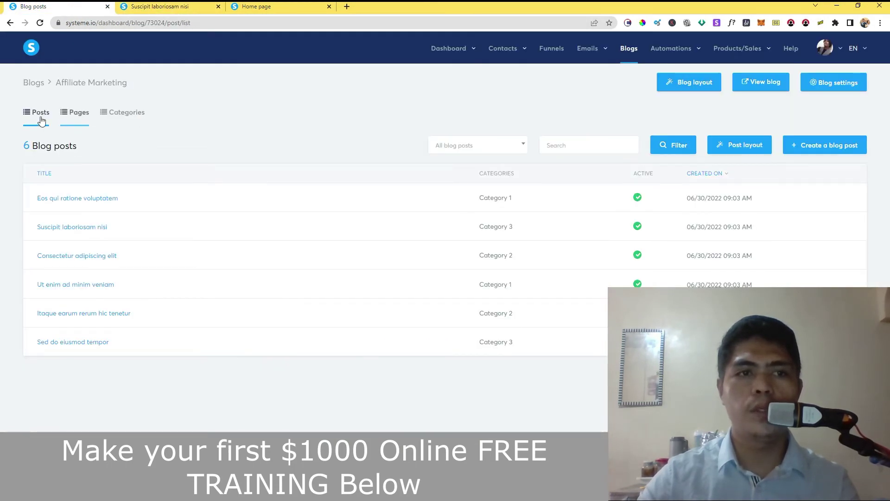
click(72, 112)
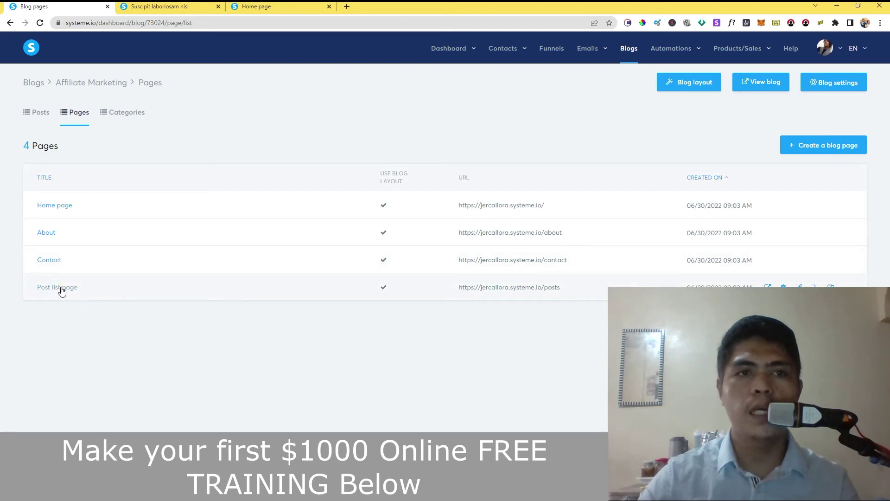
click(171, 9)
scroll(406, 90, up, 2)
click(366, 65)
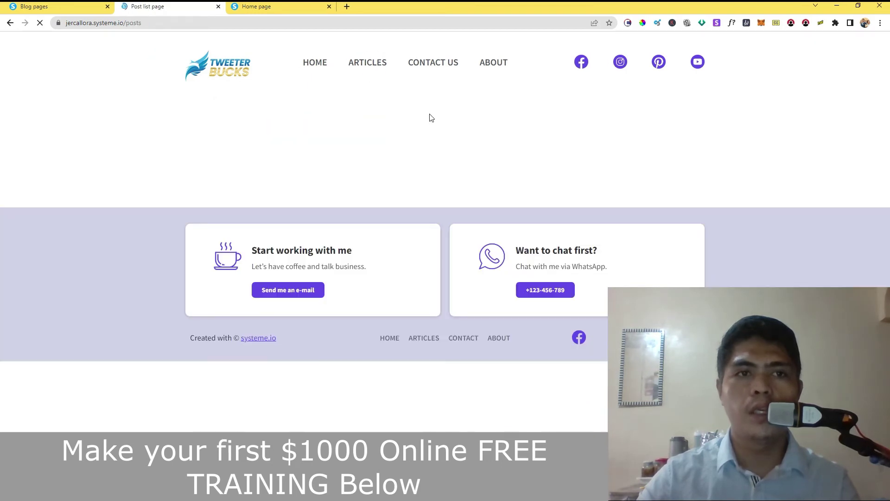
scroll(366, 240, down, 1)
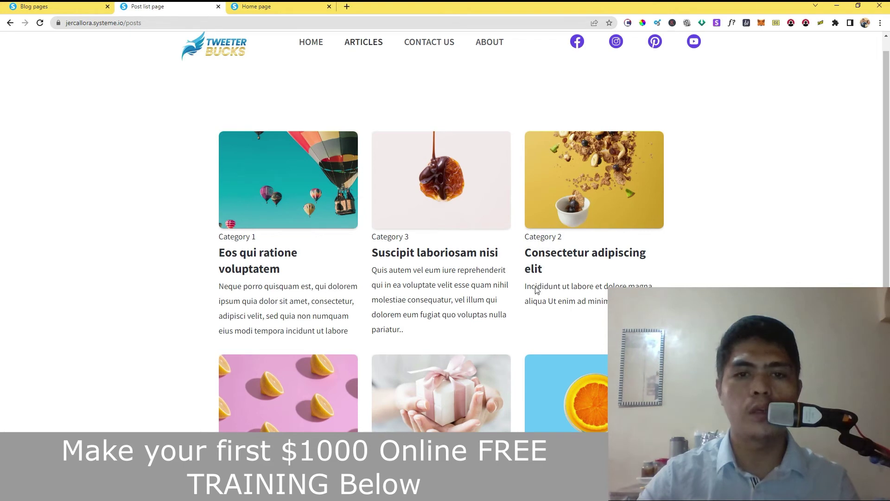
click(42, 7)
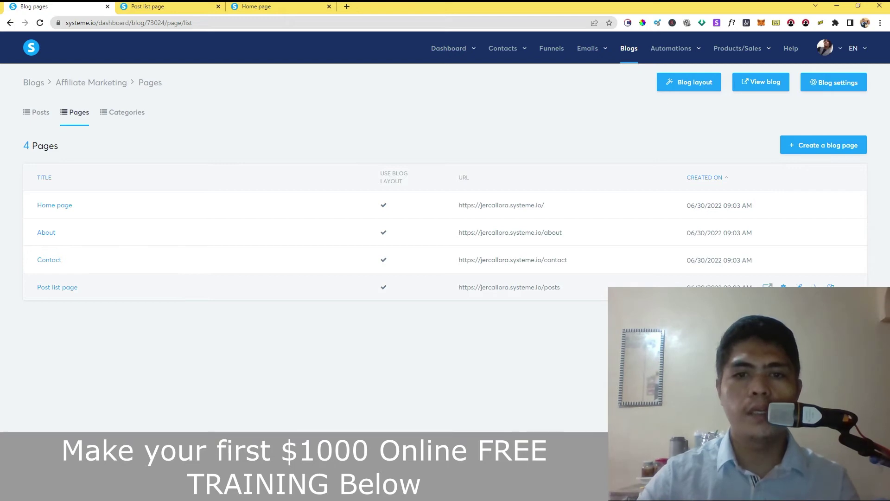
click(158, 5)
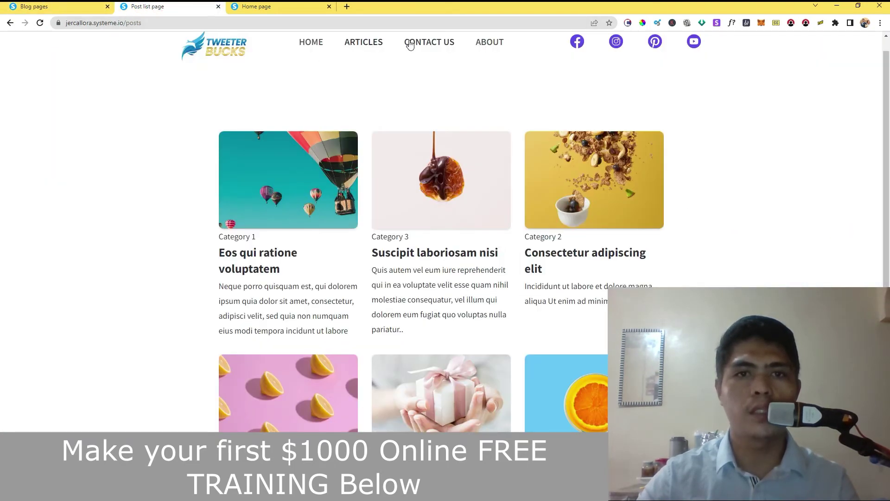
Step: Open the Contact page's settings and try to save its URL path as "contact us"
click(75, 7)
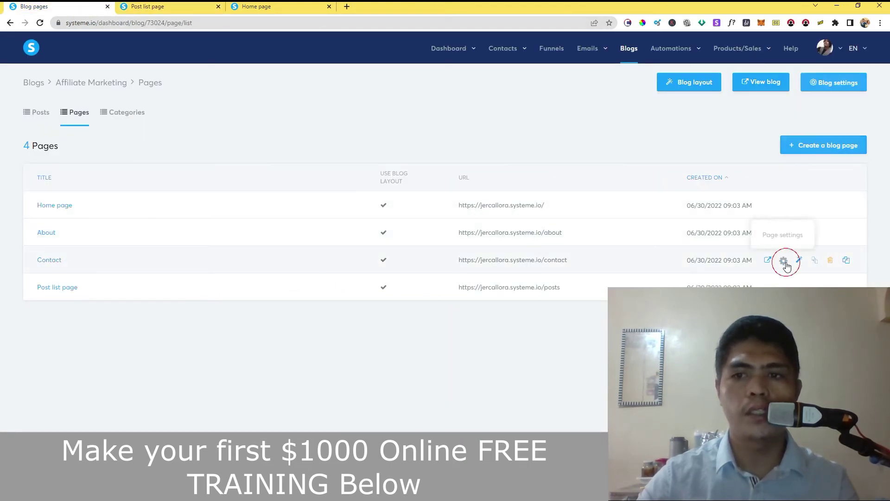
click(783, 260)
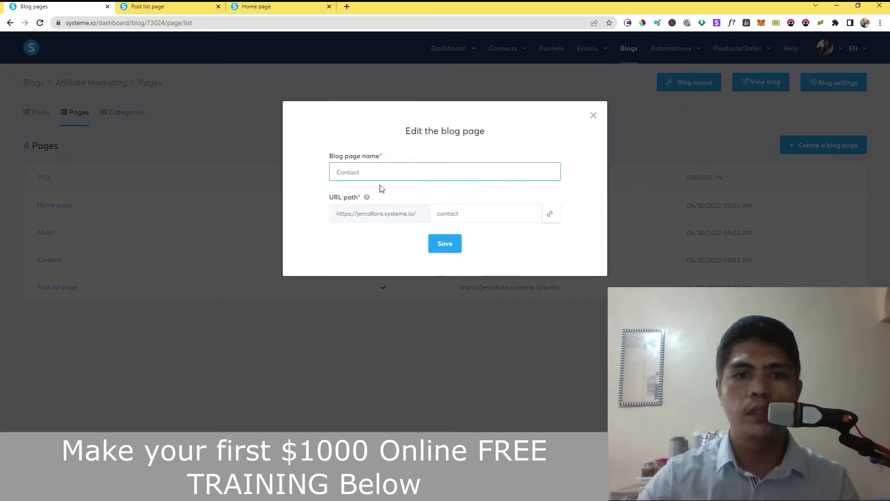
click(449, 214)
double_click(478, 213)
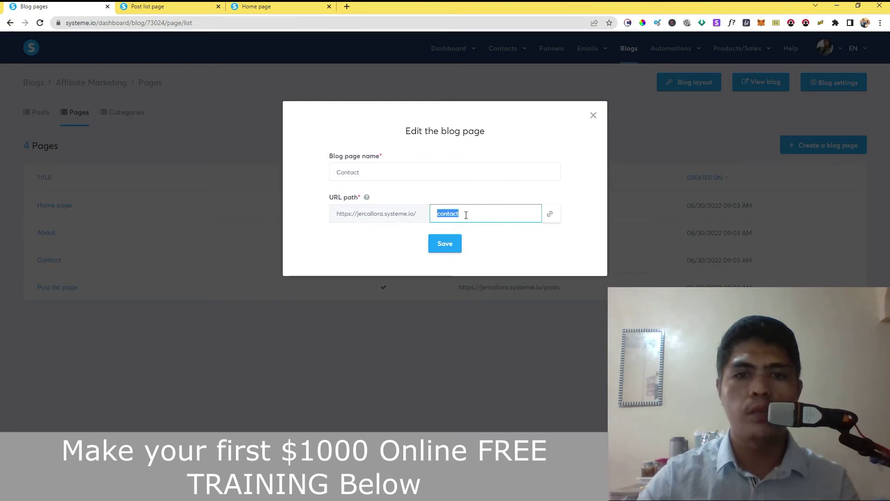
text(US)
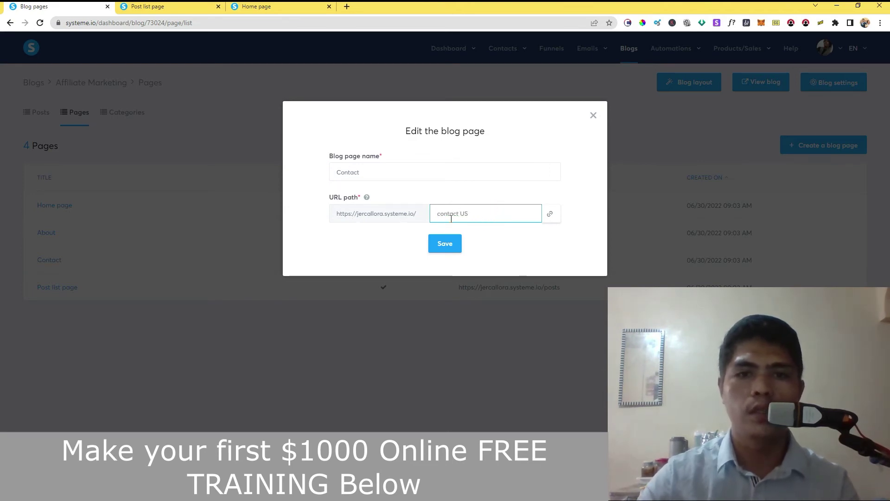
double_click(487, 214)
key(BackSpace)
text(us)
click(446, 248)
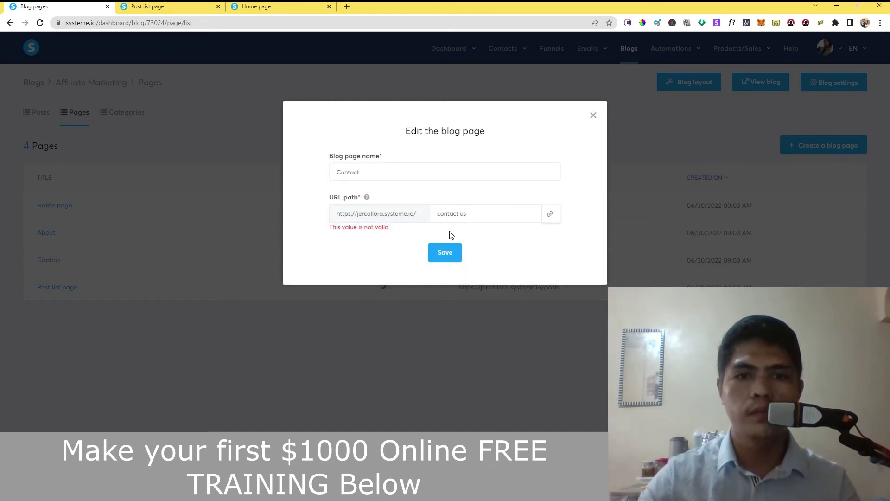
Step: Replace the space with a hyphen so the Contact page's URL path reads "contact-us", and save it
click(456, 215)
key(BackSpace)
text(-)
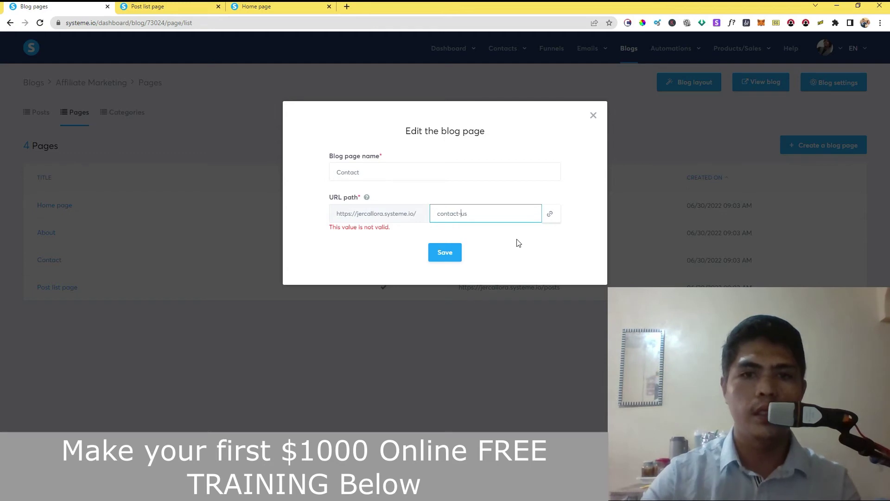
key(Return)
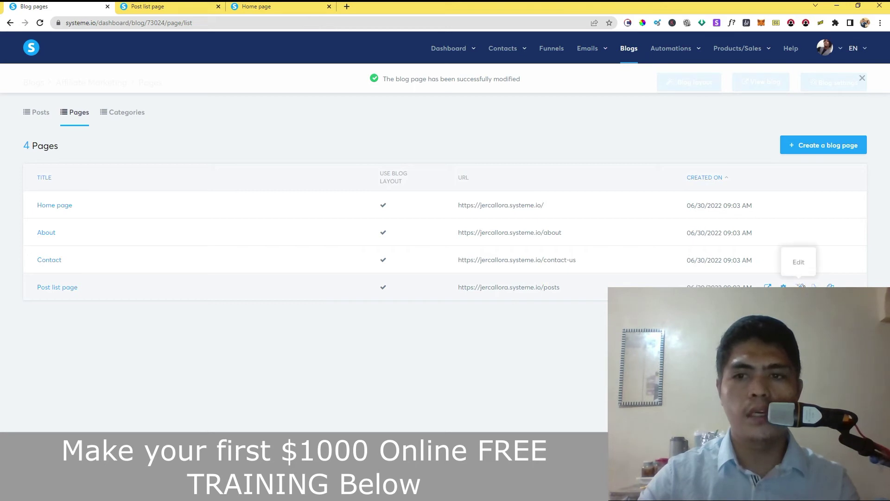
Step: Open the Contact page in the editor to inspect the reCAPTCHA and form row settings, then save and exit
click(801, 260)
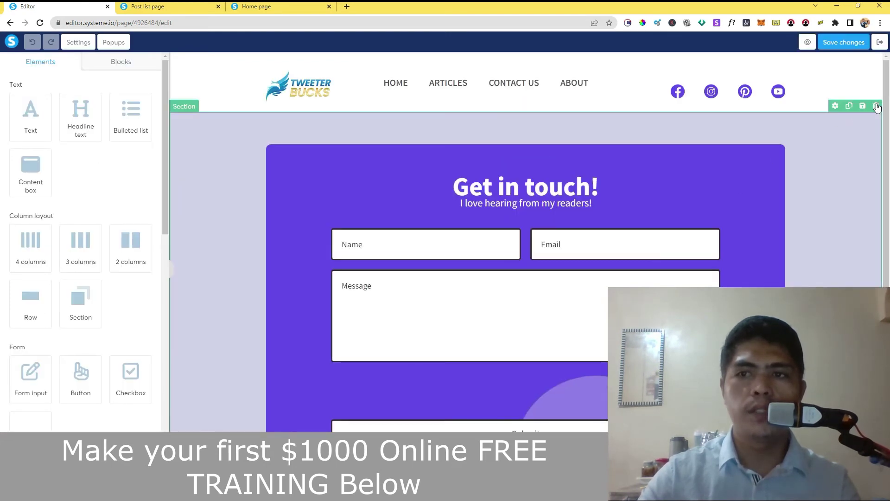
scroll(862, 113, down, 3)
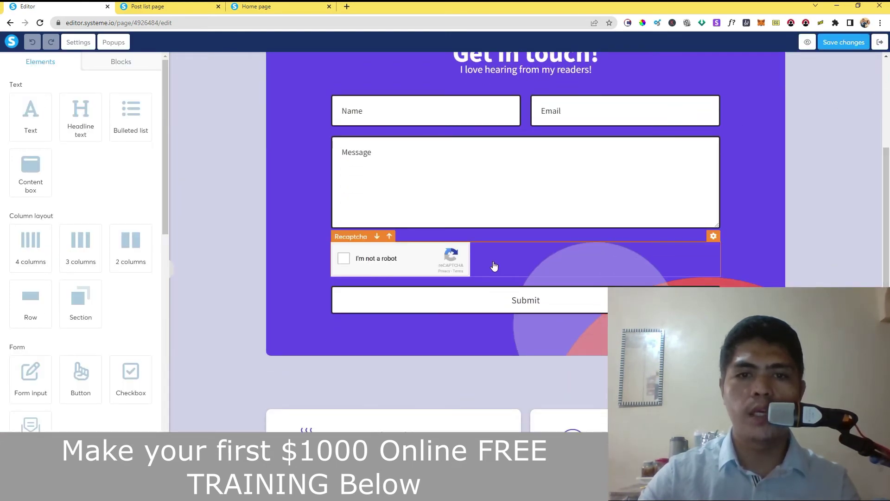
click(510, 258)
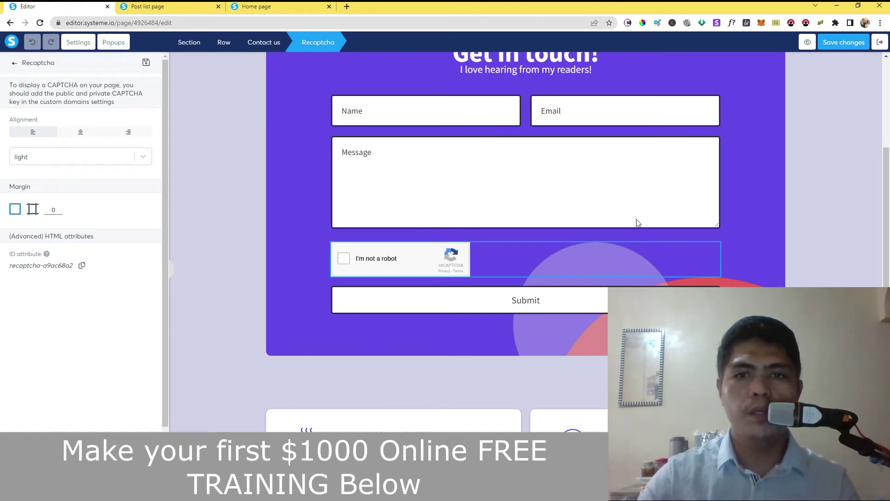
click(301, 99)
scroll(603, 199, up, 3)
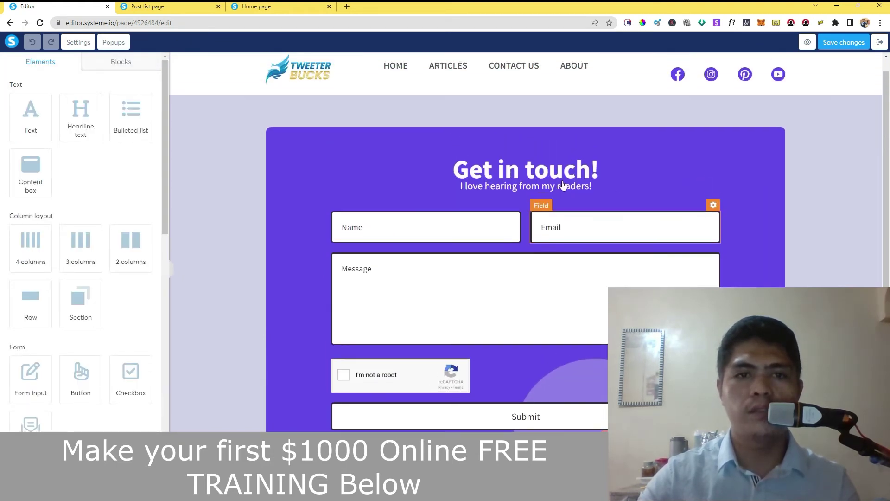
click(294, 168)
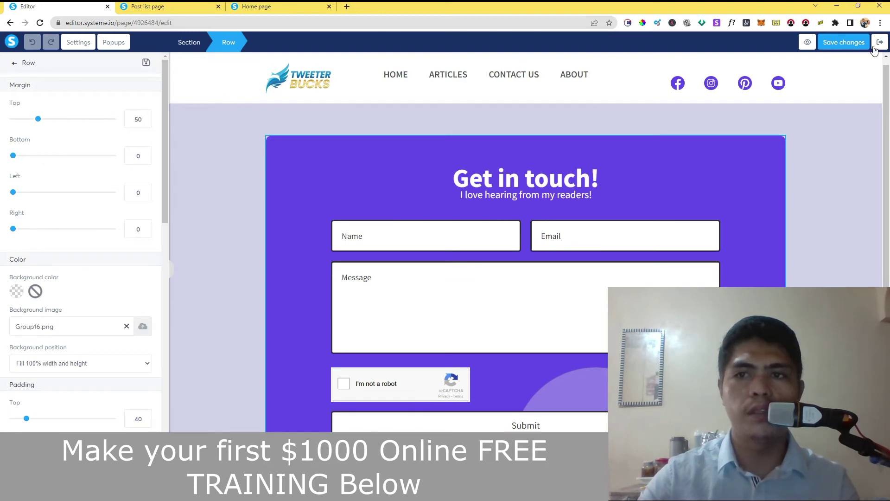
click(848, 43)
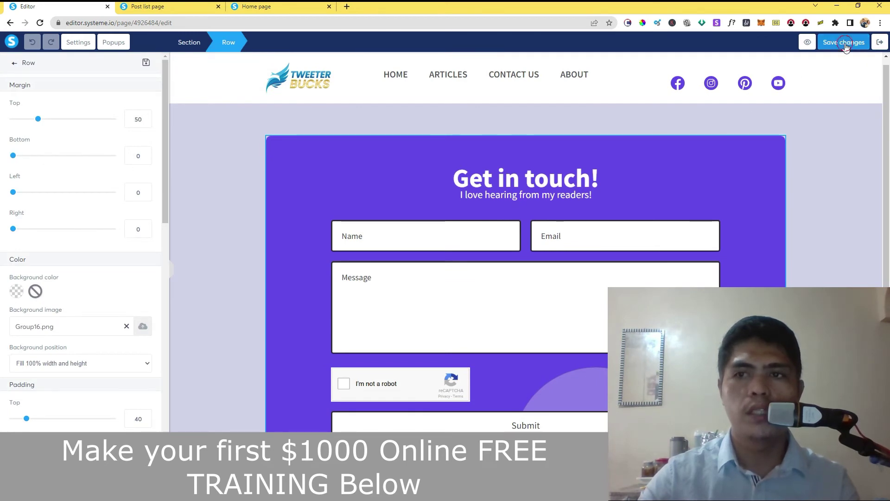
click(879, 44)
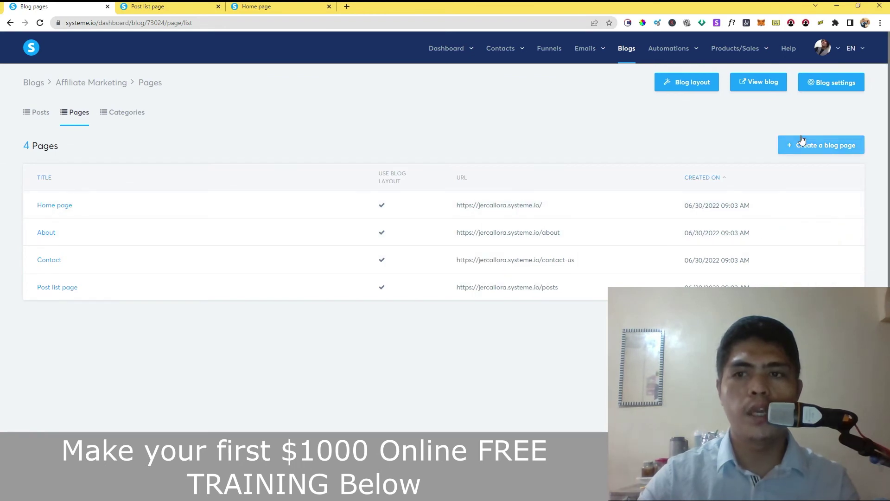
Step: Create a new blog page named "Schedule phone" with the URL path "schedule-now"
click(832, 145)
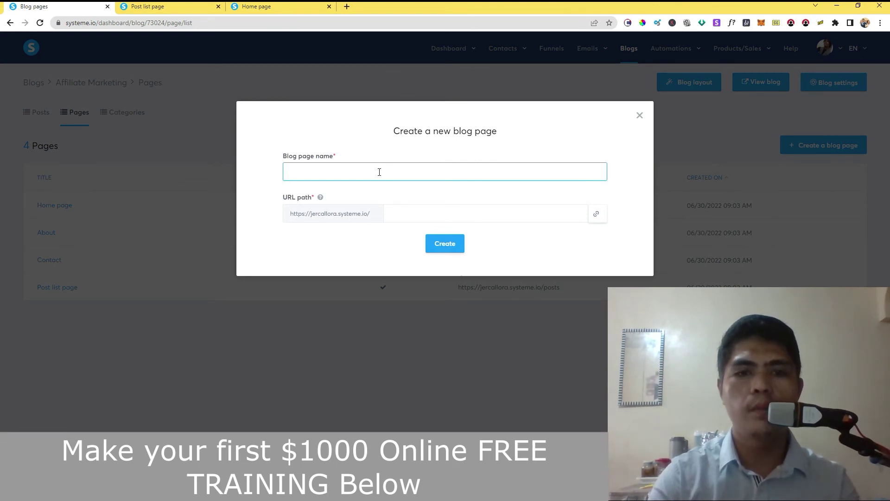
text(Schedule phone)
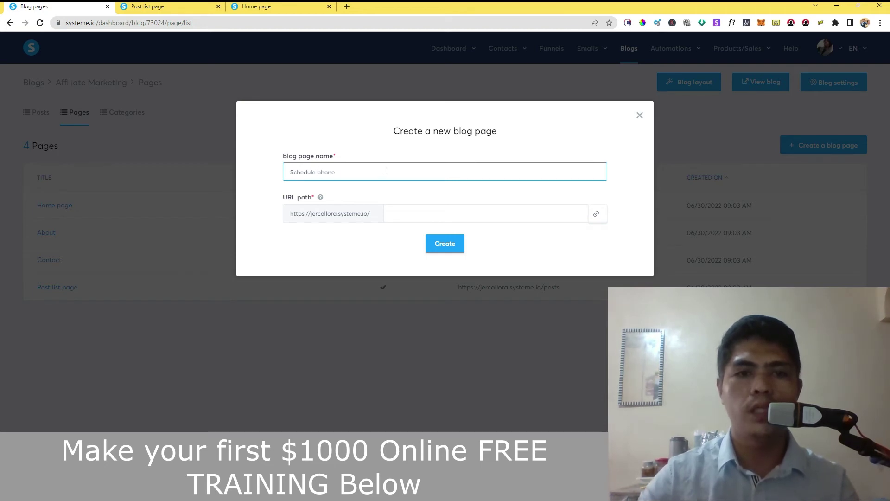
click(391, 213)
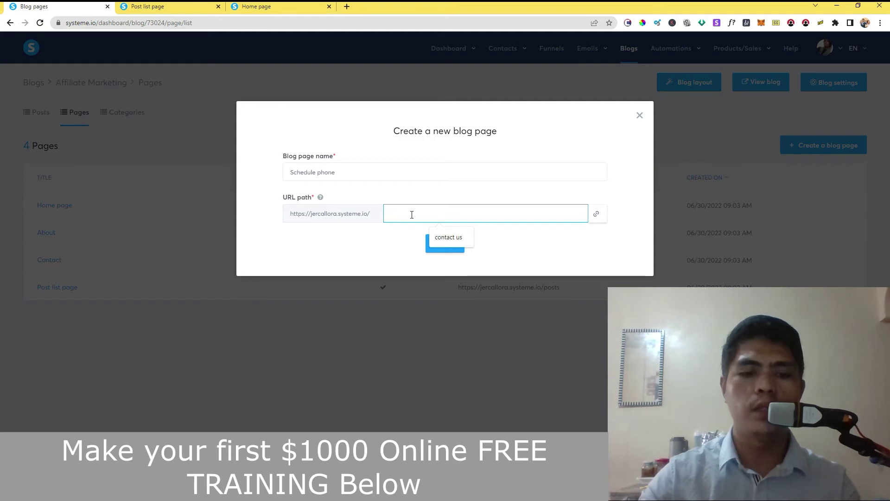
text(schedule-now)
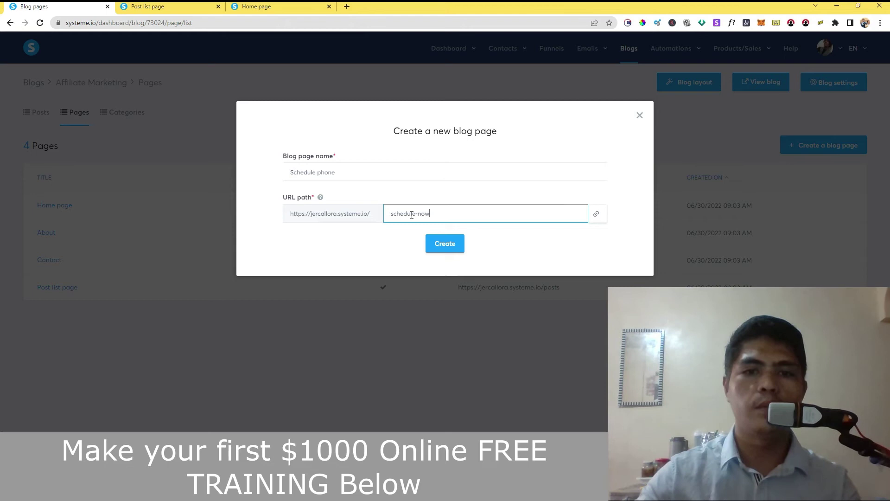
click(443, 245)
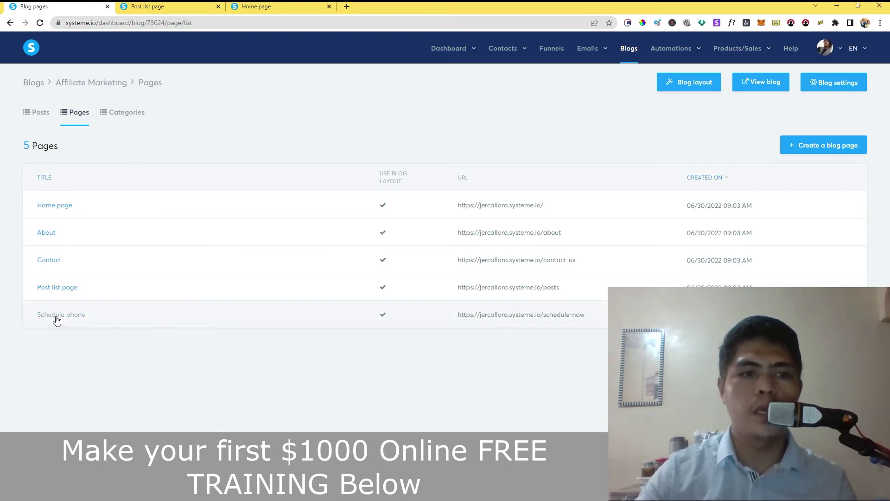
Step: Check the published blog's navigation, then open the blog layout in the editor and bring up the header menu's settings
click(157, 13)
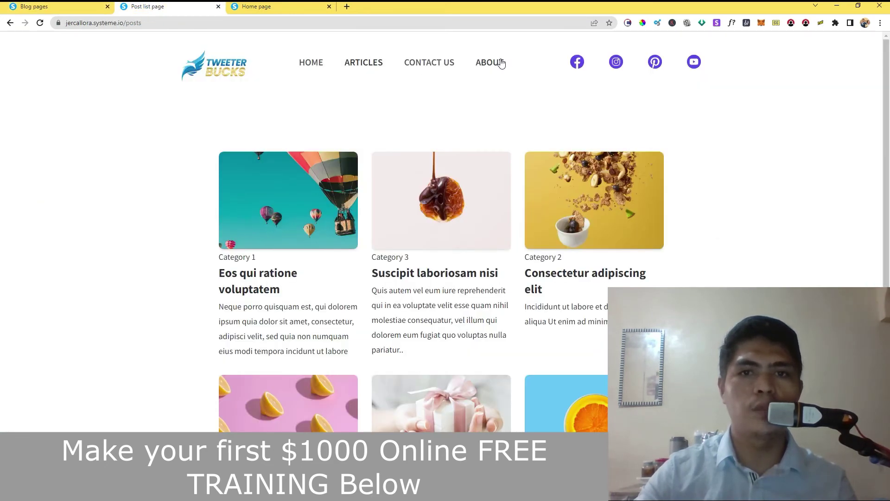
click(93, 6)
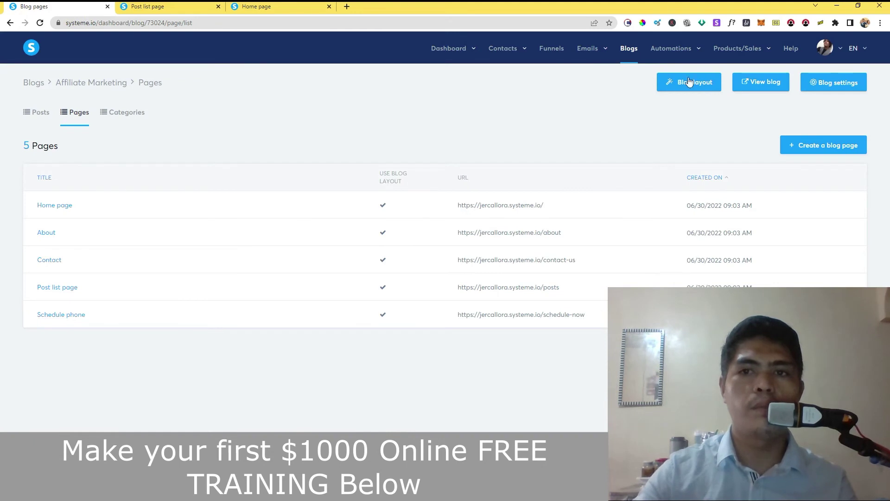
click(40, 109)
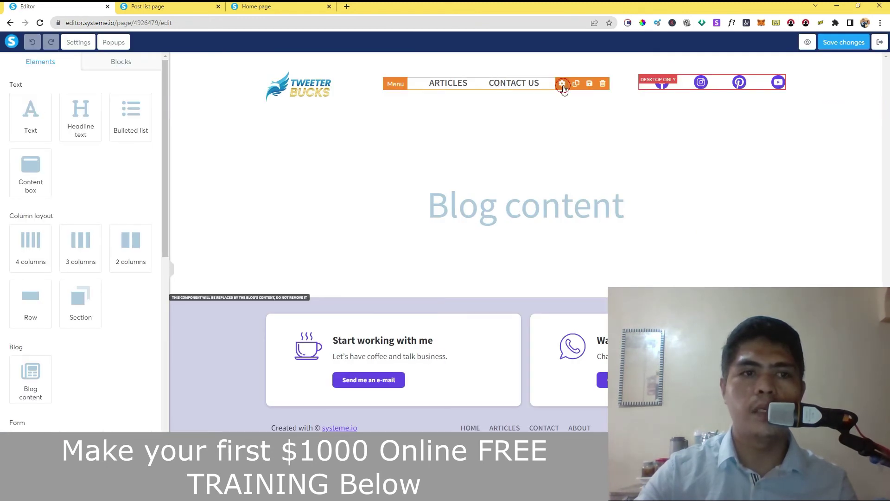
click(563, 84)
scroll(115, 244, down, 8)
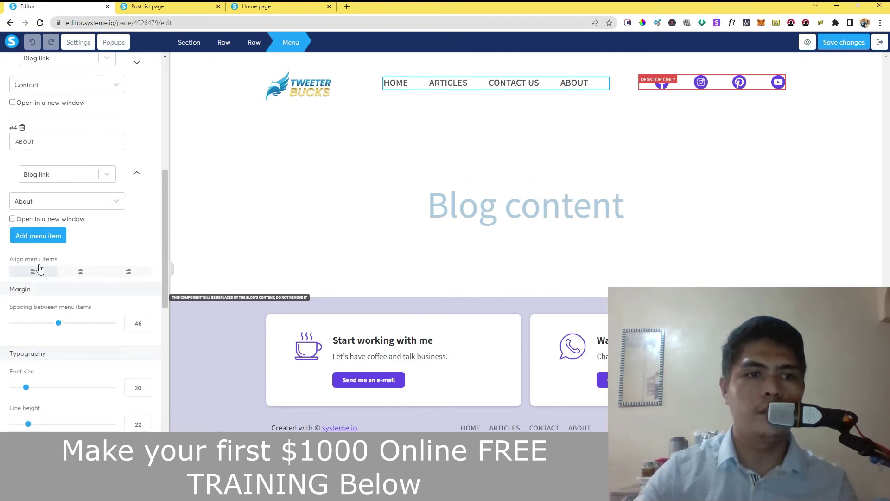
Step: Add a fifth item titled "SCHEDULE" to the header navigation menu
click(40, 237)
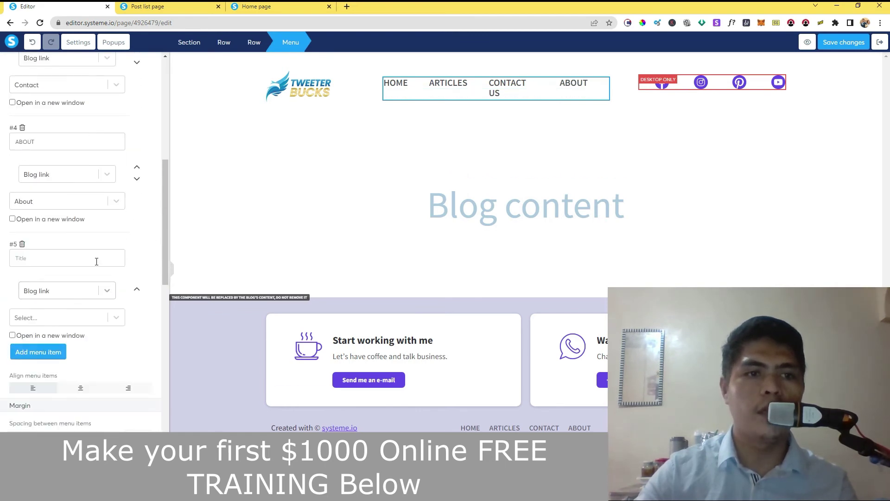
text(Sch)
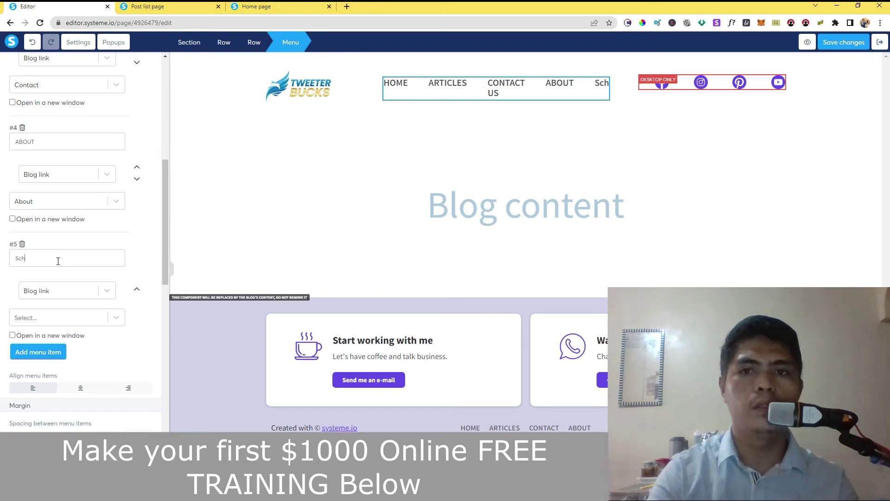
key(BackSpace)
key(BackSpace)
key(BackSpace)
text(S)
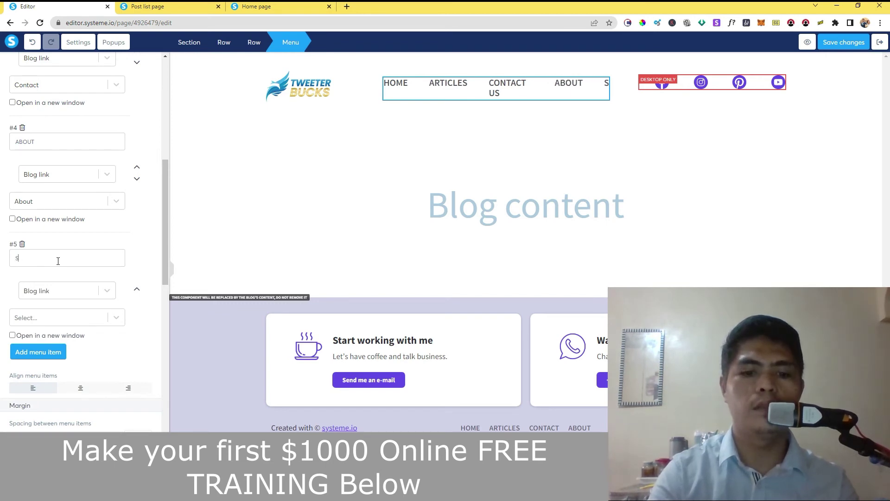
text(C)
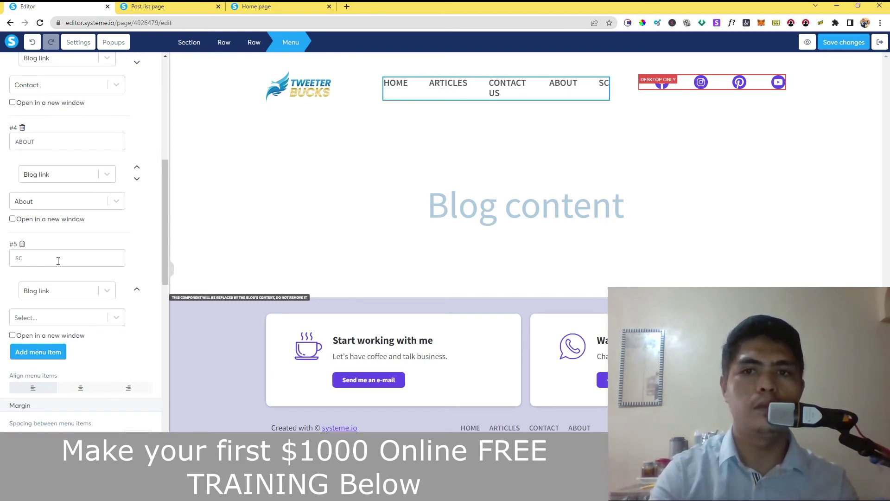
text(H)
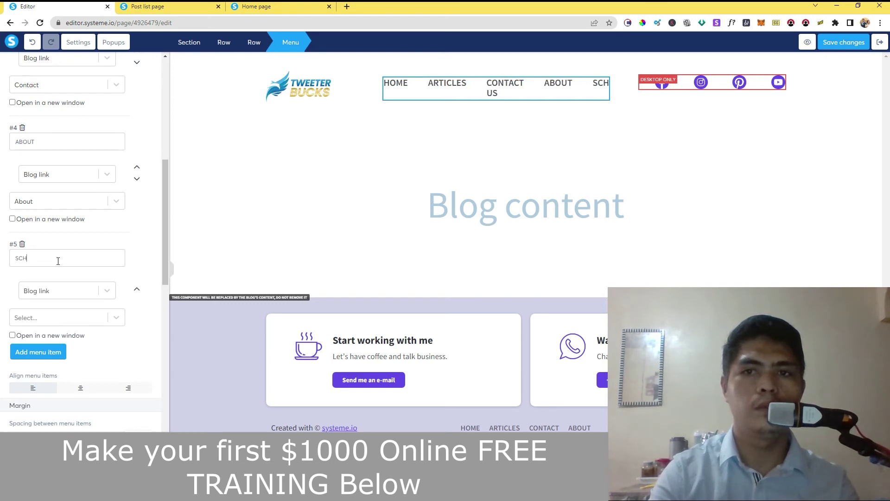
text(EDULE)
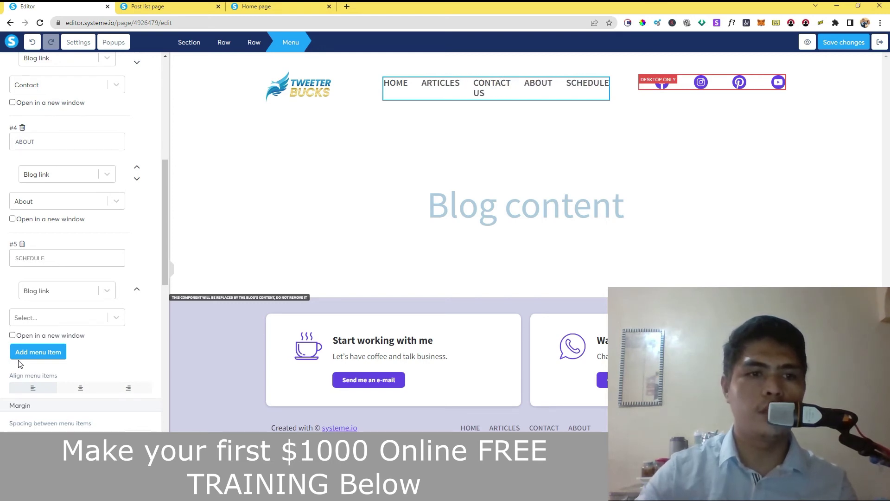
Step: Look through the SCHEDULE menu item's blog link targets and link types, then save the layout and exit the editor
click(56, 319)
click(76, 319)
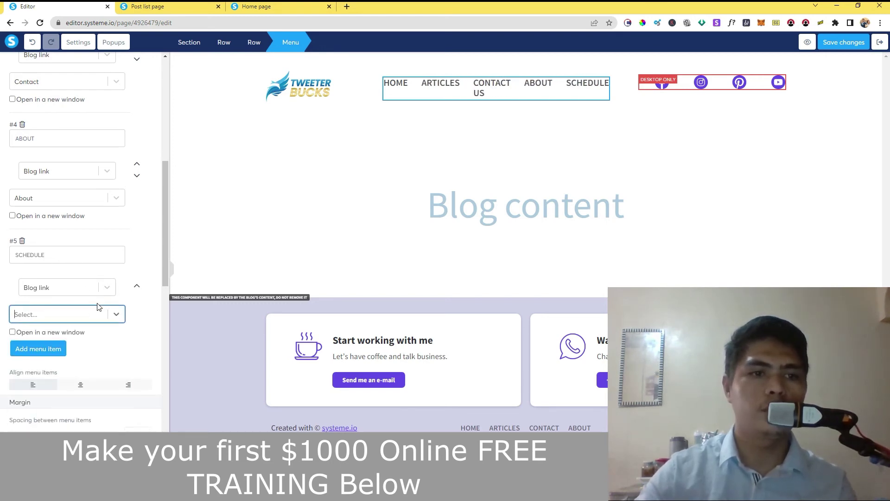
scroll(70, 240, down, 2)
click(65, 225)
scroll(63, 297, down, 3)
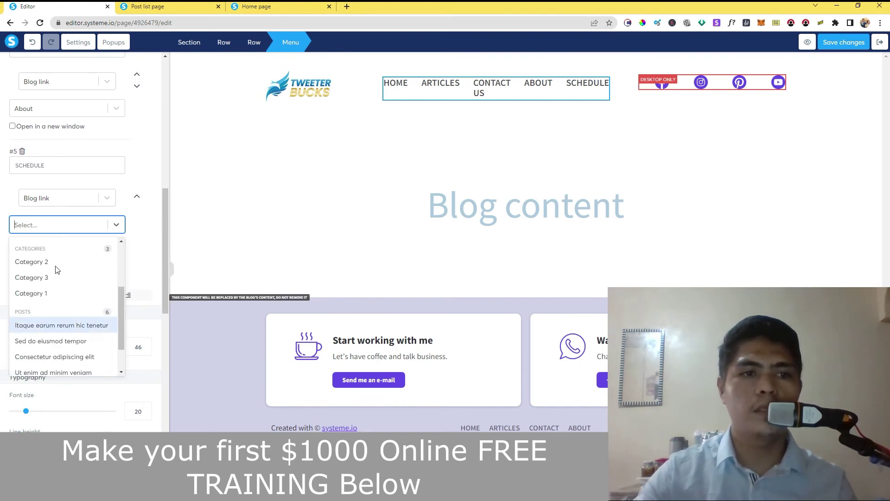
scroll(60, 270, up, 3)
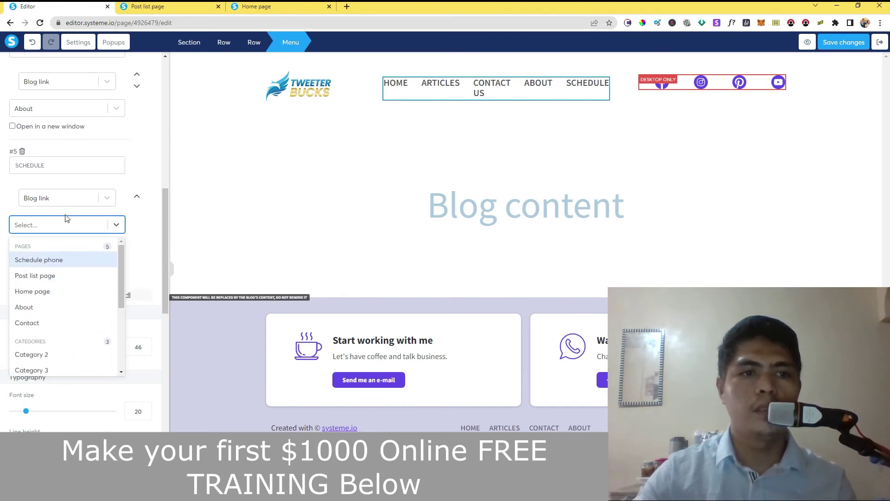
click(65, 198)
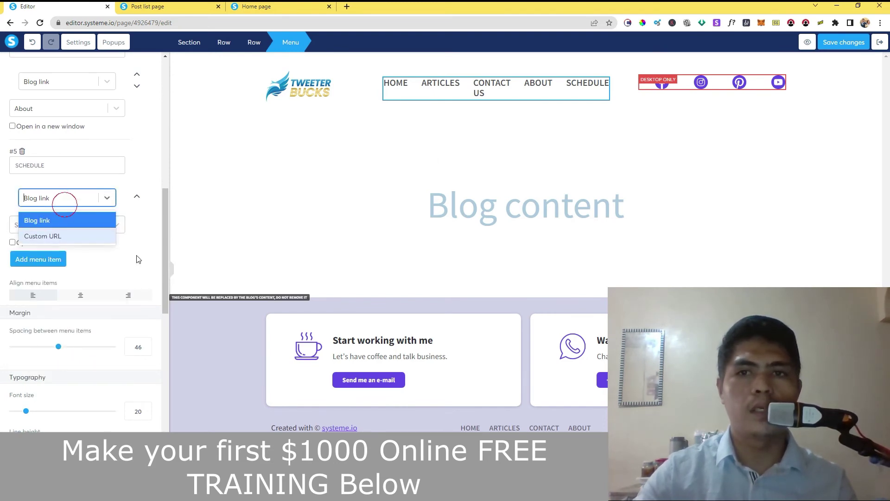
click(841, 44)
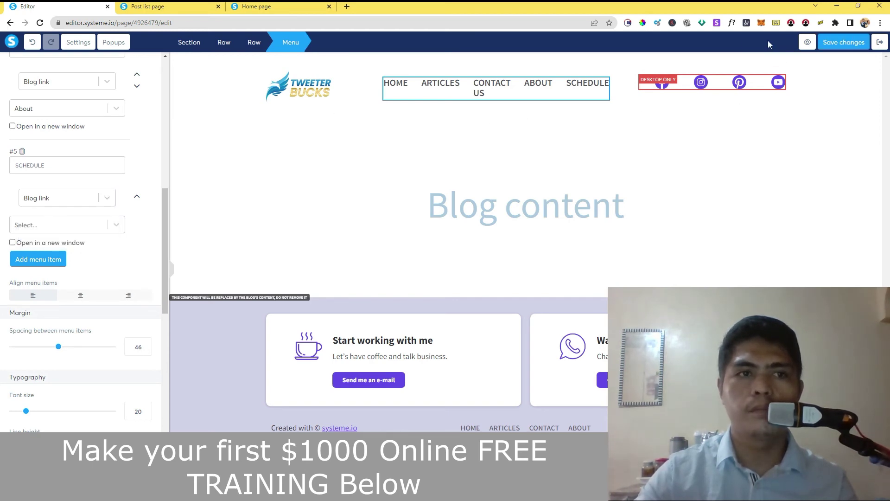
click(880, 42)
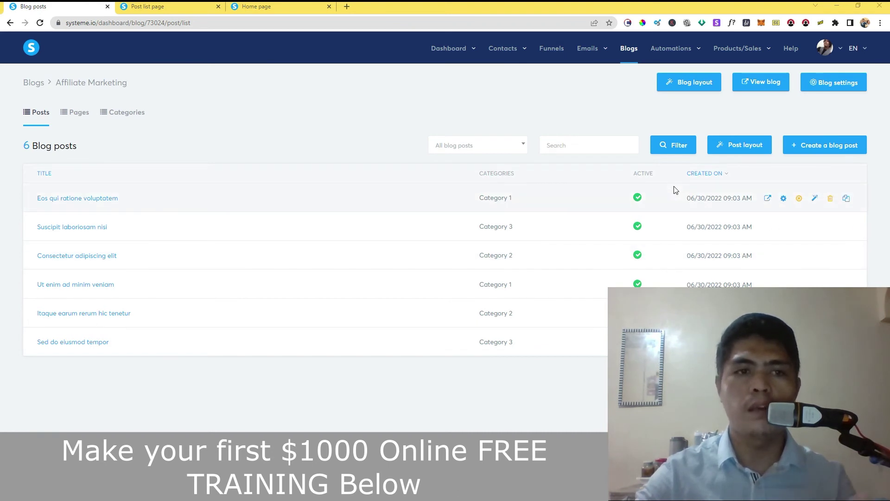
Step: Start a new blog post and title it "super funnel hero review"
click(822, 152)
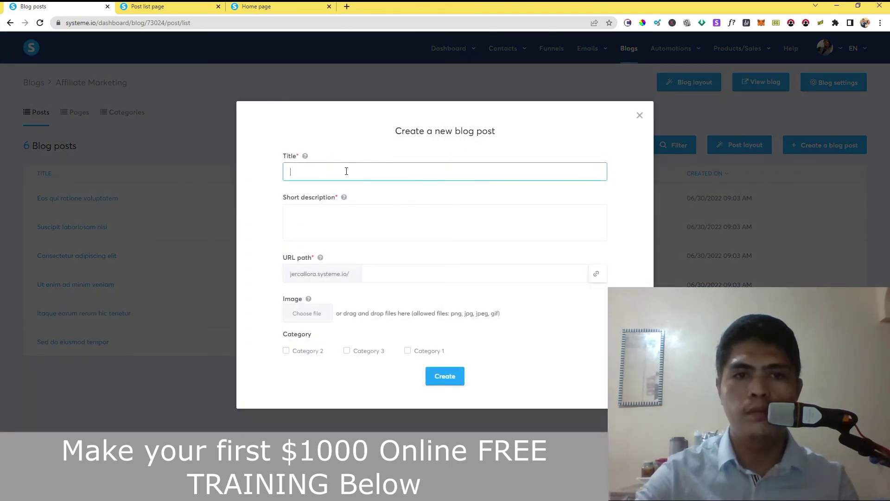
click(319, 220)
click(357, 171)
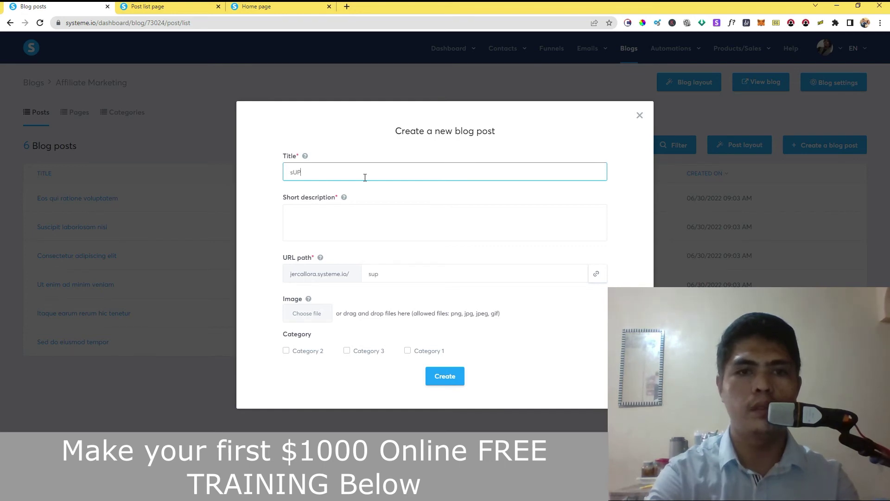
text(sUPE)
key(BackSpace)
key(BackSpace)
key(BackSpace)
key(BackSpace)
text(superfunnel)
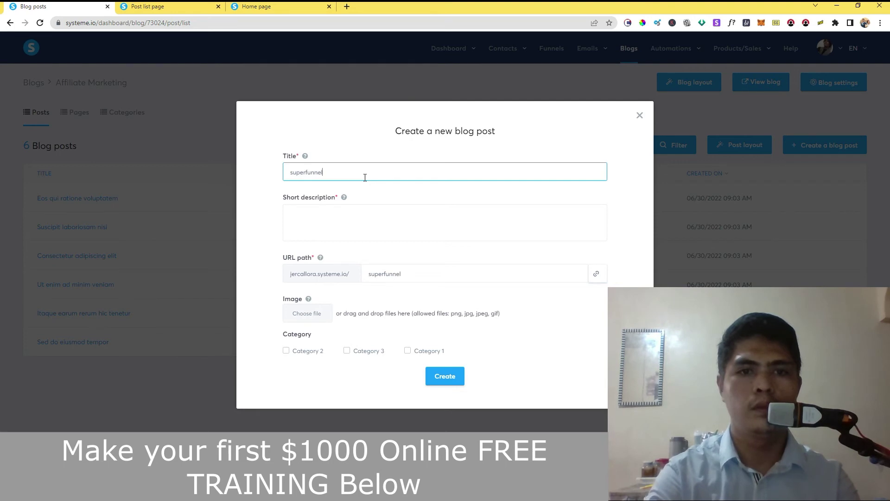
key(BackSpace)
key(BackSpace)
key(BackSpace)
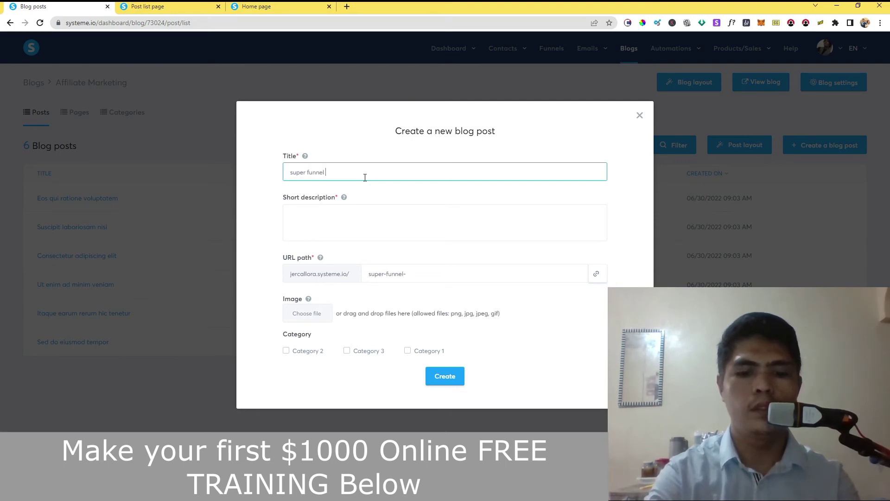
text(review)
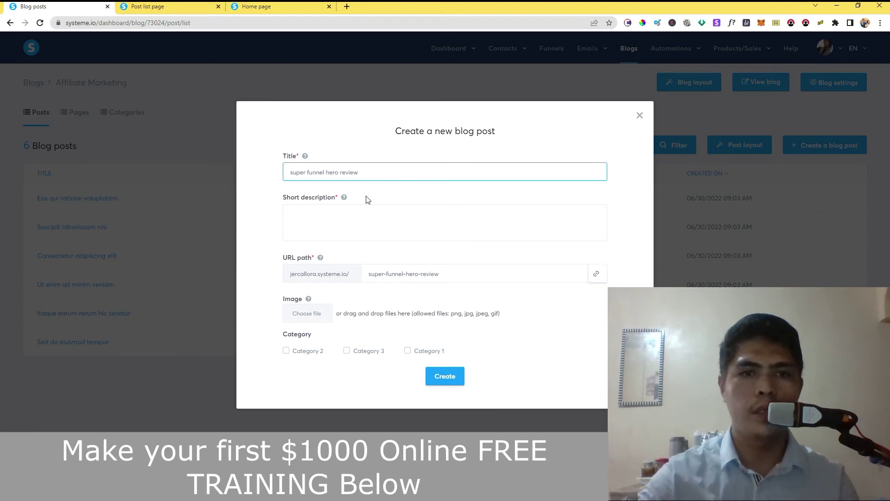
Step: Fill in "Short description" as the post's short description and create the post
click(324, 219)
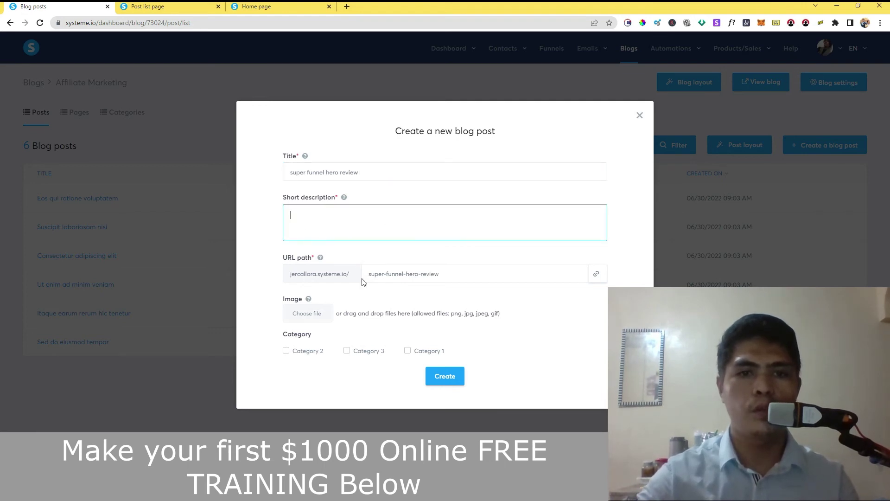
click(419, 273)
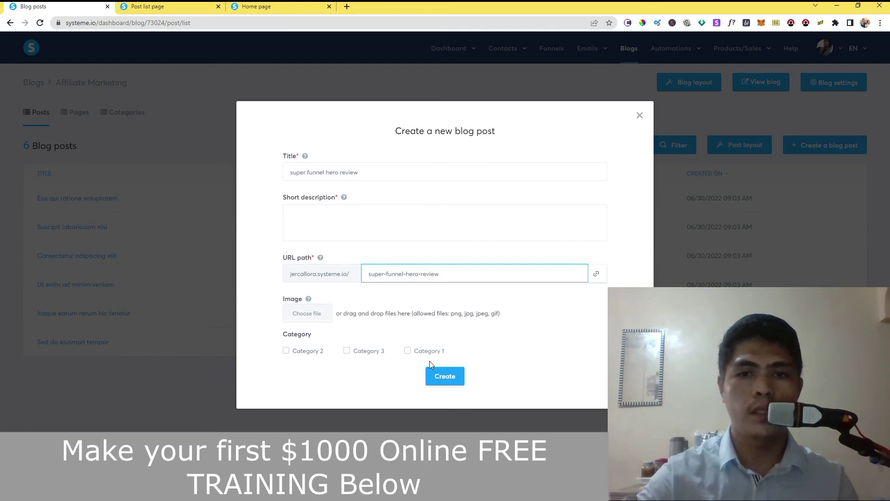
click(448, 378)
click(331, 218)
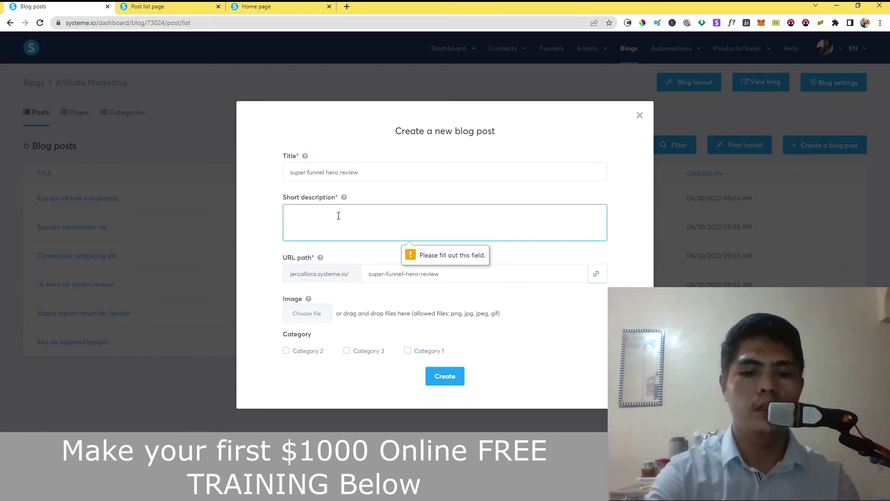
text(Show)
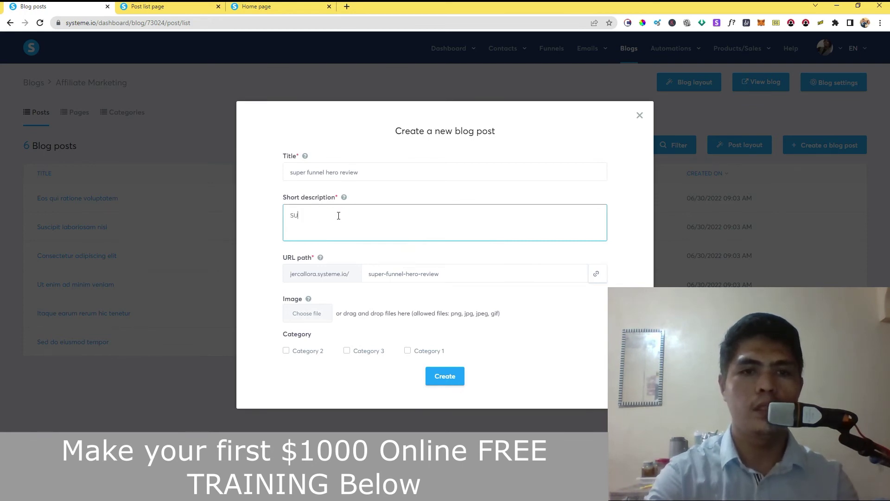
text(rt)
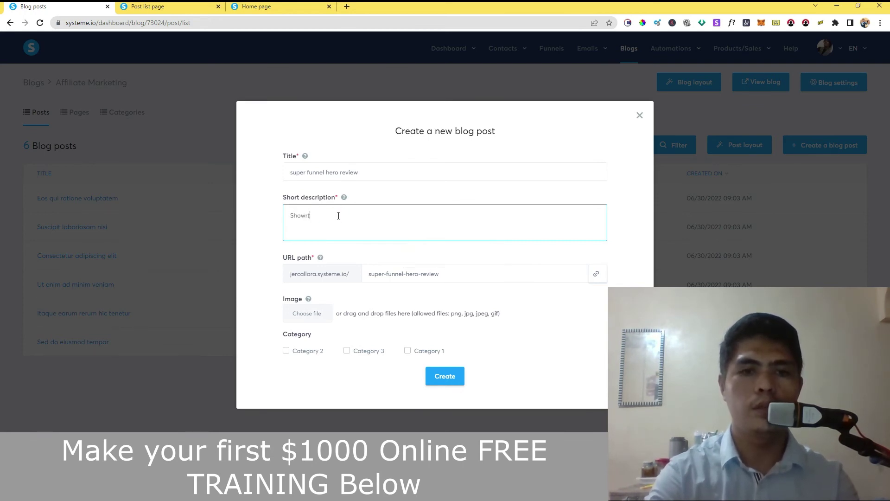
text(t d)
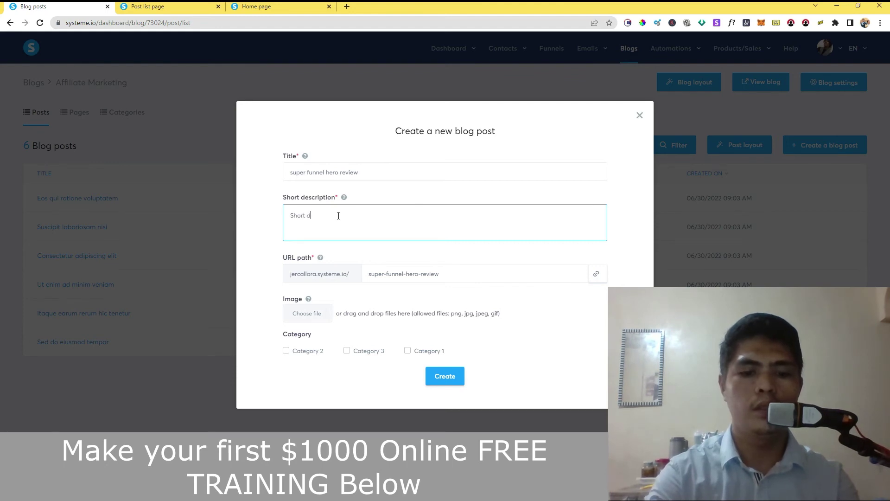
text(escription)
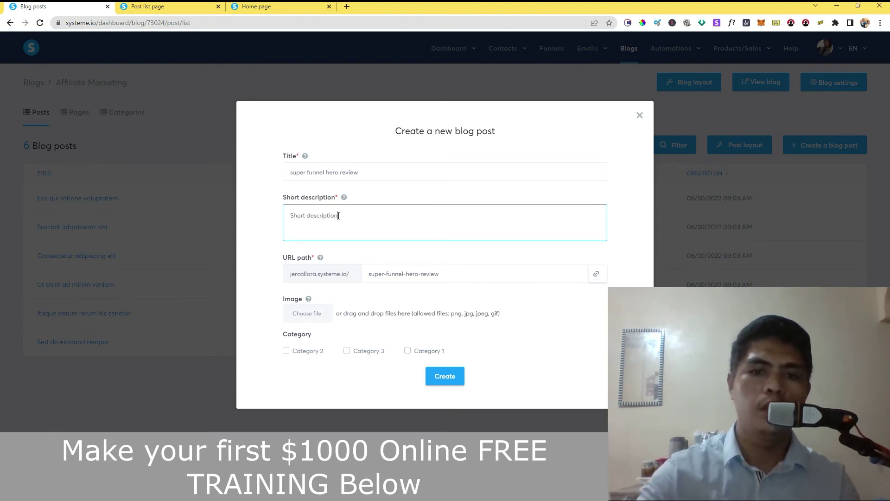
click(443, 376)
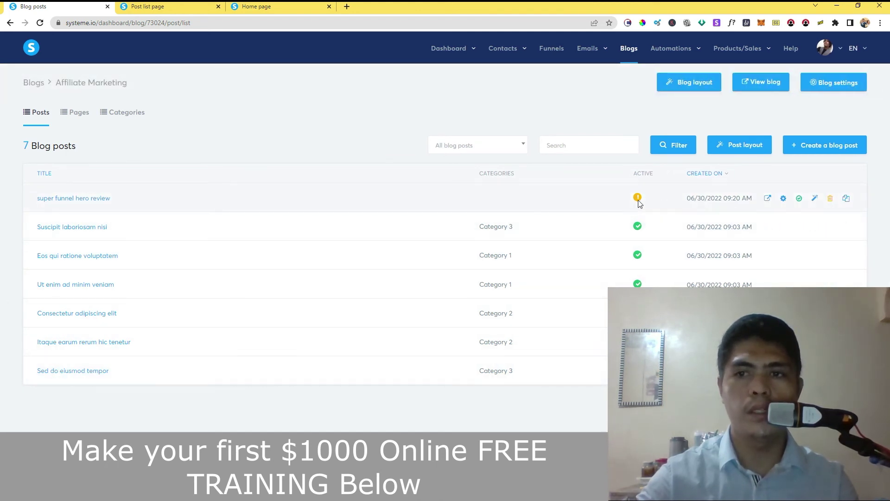
Step: Open the "super funnel hero review" post in the editor and add a bulleted list with a text element below it
click(815, 203)
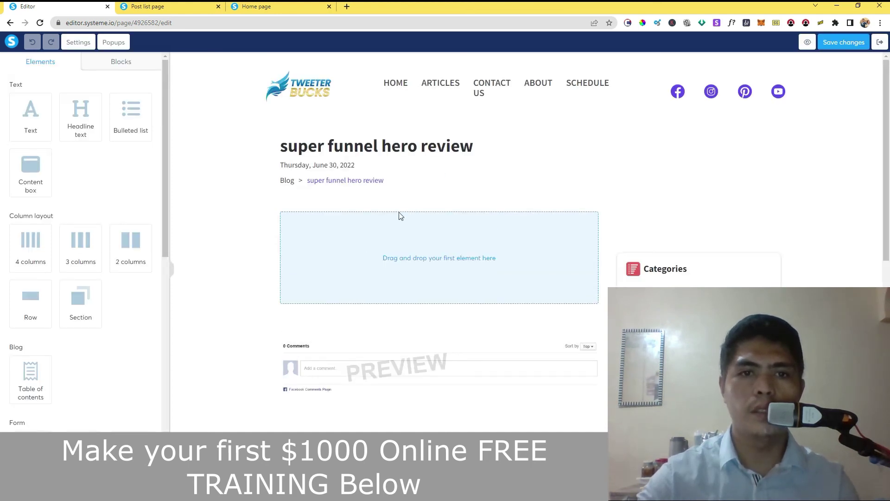
scroll(397, 237, down, 1)
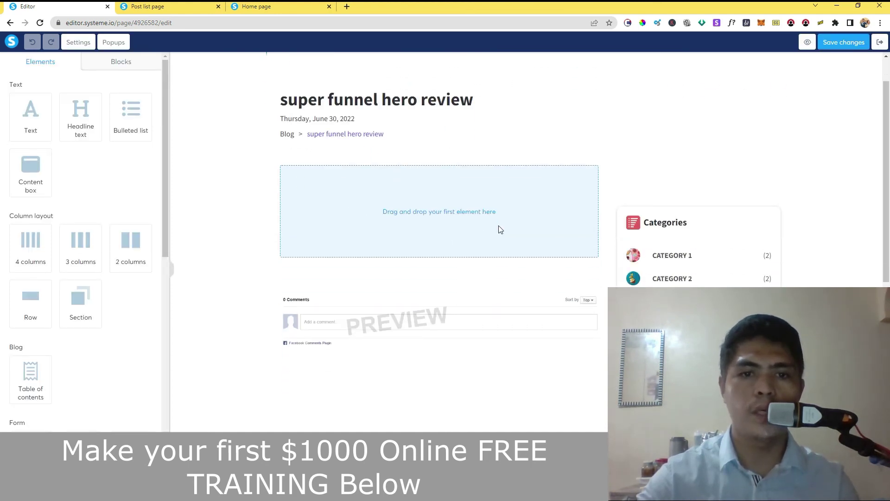
scroll(441, 260, down, 4)
scroll(411, 169, up, 4)
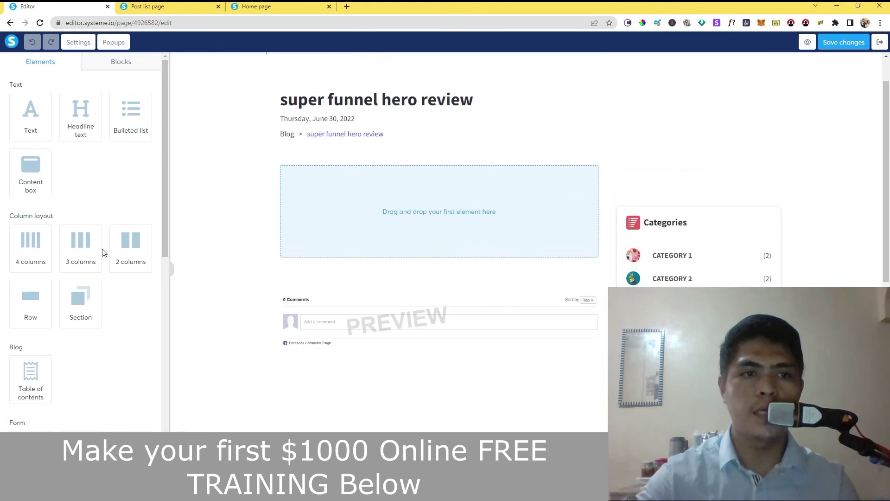
drag(44, 121, 381, 250)
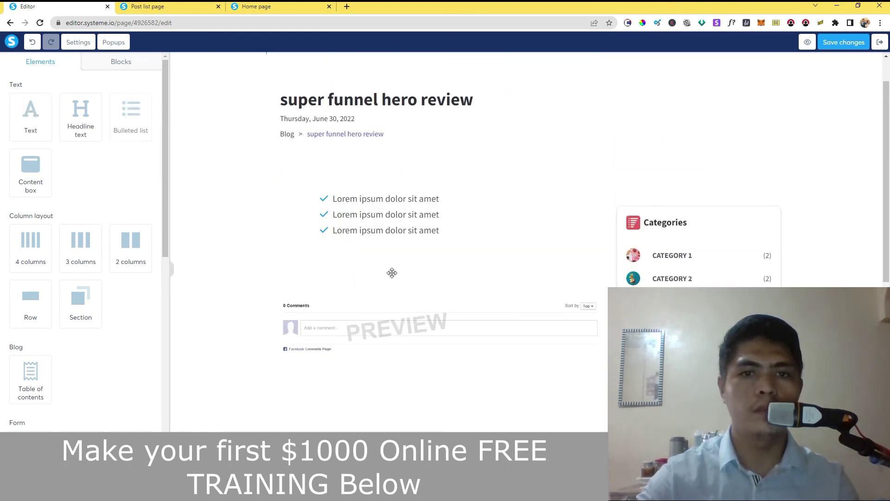
drag(31, 111, 453, 273)
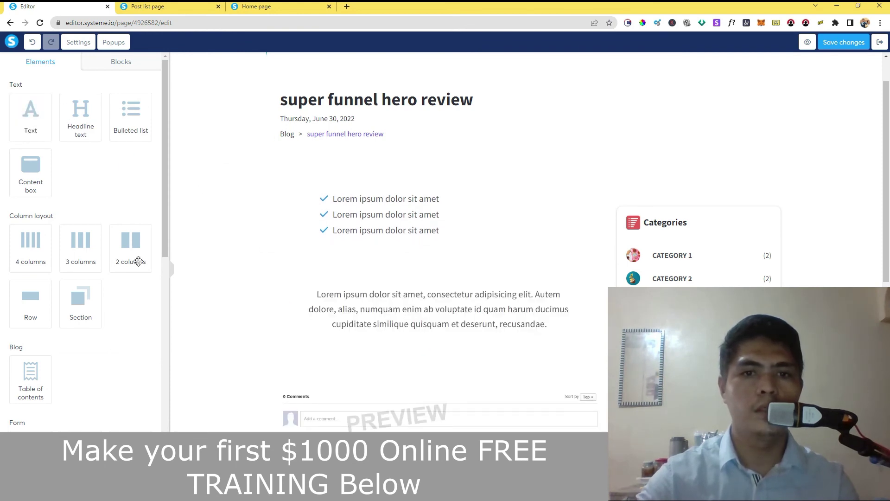
Step: Add a video element below the text paragraph and a button beneath the video
scroll(149, 275, down, 5)
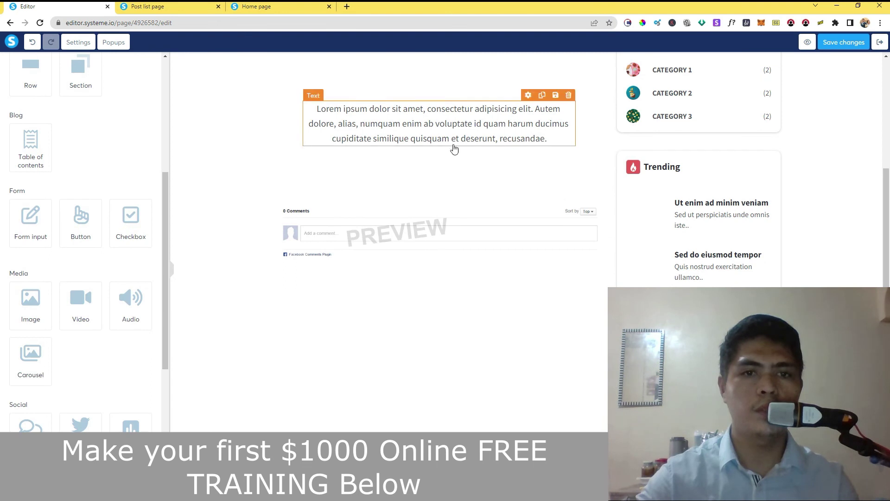
drag(81, 302, 497, 133)
scroll(218, 318, up, 1)
scroll(80, 325, up, 1)
drag(81, 350, 457, 177)
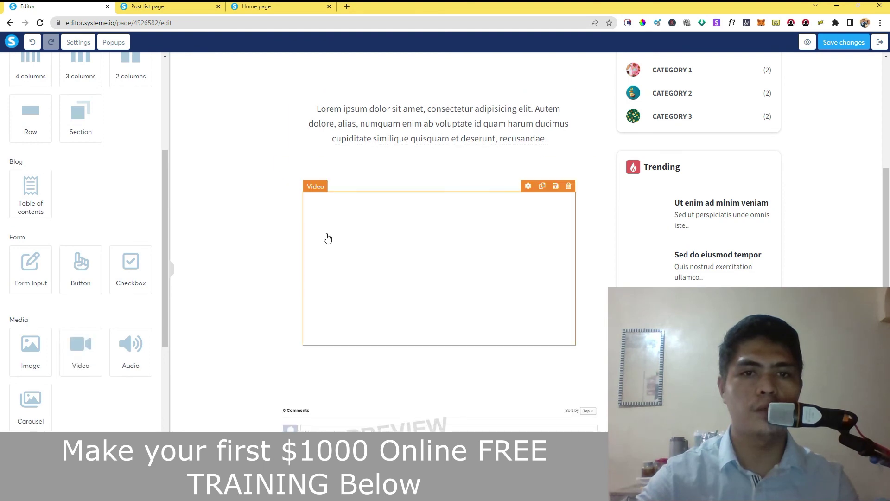
scroll(67, 236, down, 2)
drag(93, 195, 461, 195)
scroll(457, 250, down, 3)
scroll(457, 312, up, 6)
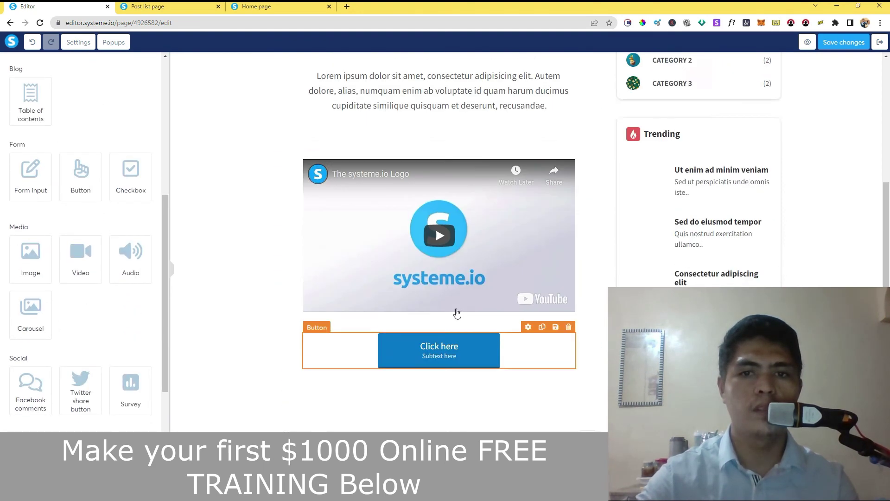
Step: Review the assembled post from the header and title down through its list, text, video and button
scroll(457, 313, up, 2)
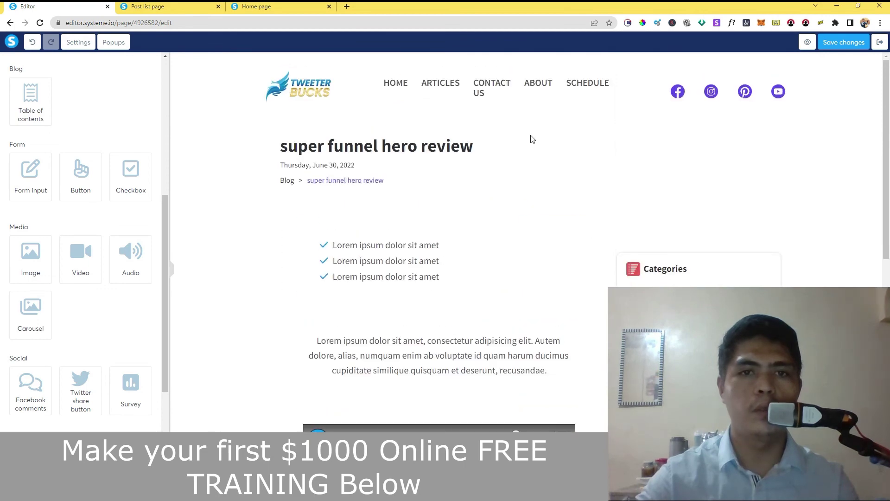
scroll(465, 264, down, 4)
scroll(889, 148, up, 5)
scroll(889, 149, down, 8)
scroll(889, 167, up, 6)
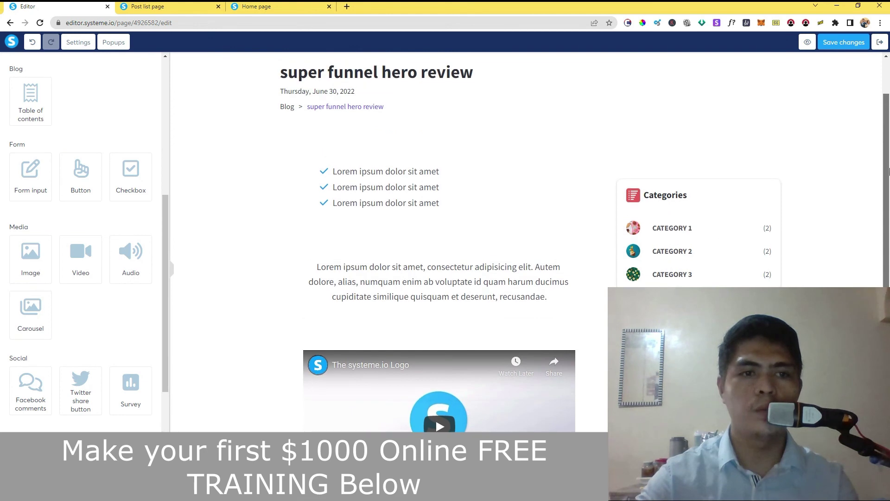
scroll(139, 258, down, 3)
drag(79, 274, 439, 324)
Step: Exit the editor and publish the "super funnel hero review" post
click(880, 43)
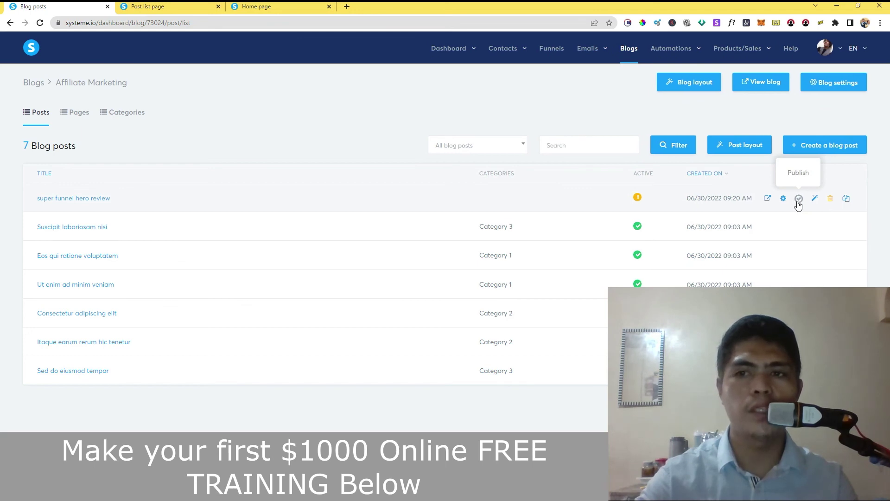
click(798, 200)
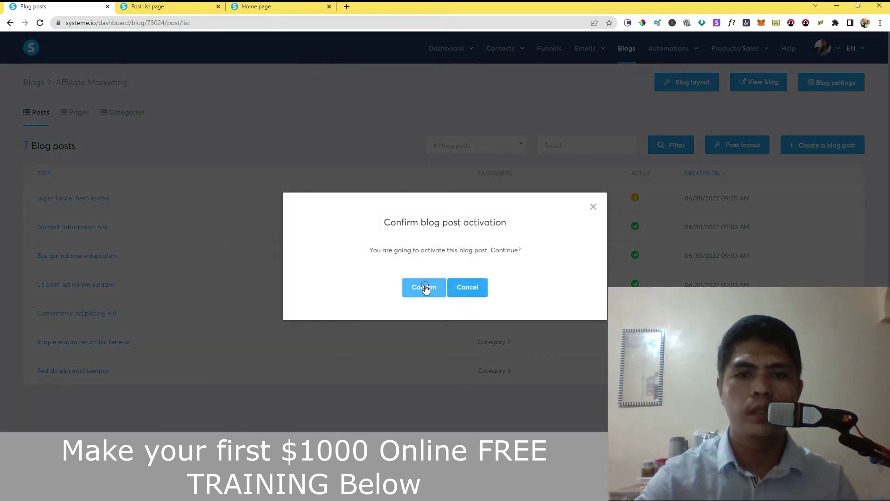
click(425, 289)
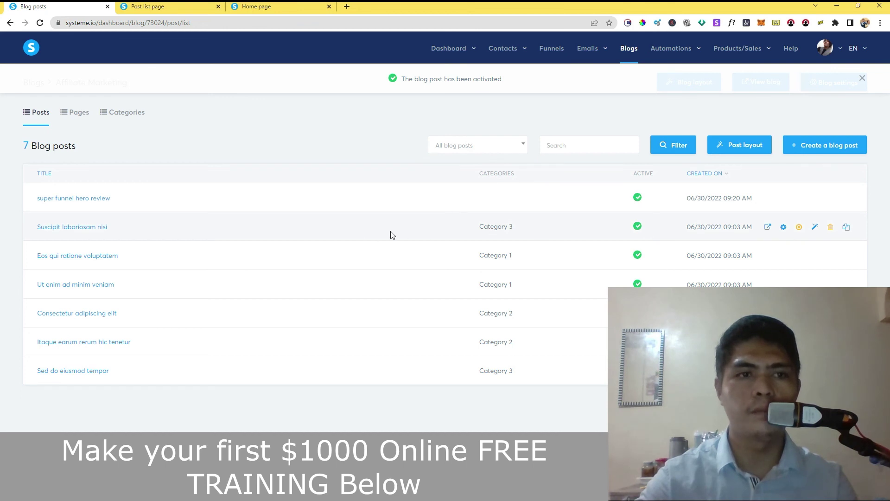
click(125, 117)
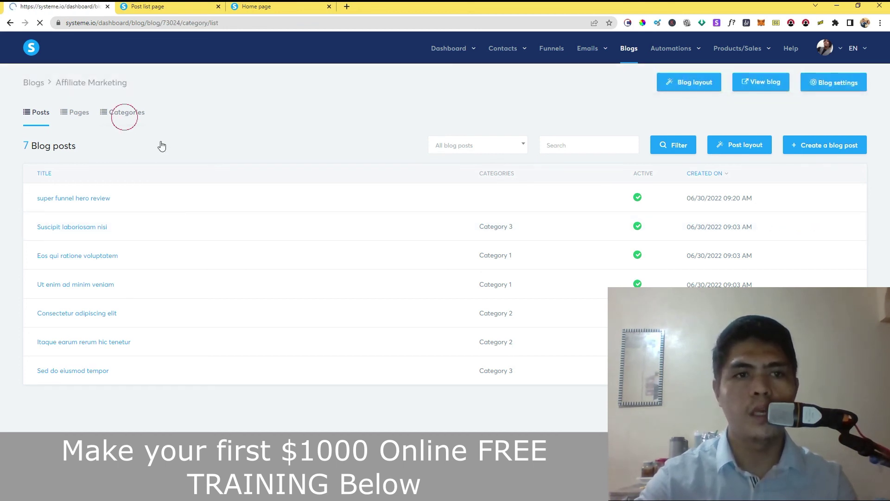
click(47, 206)
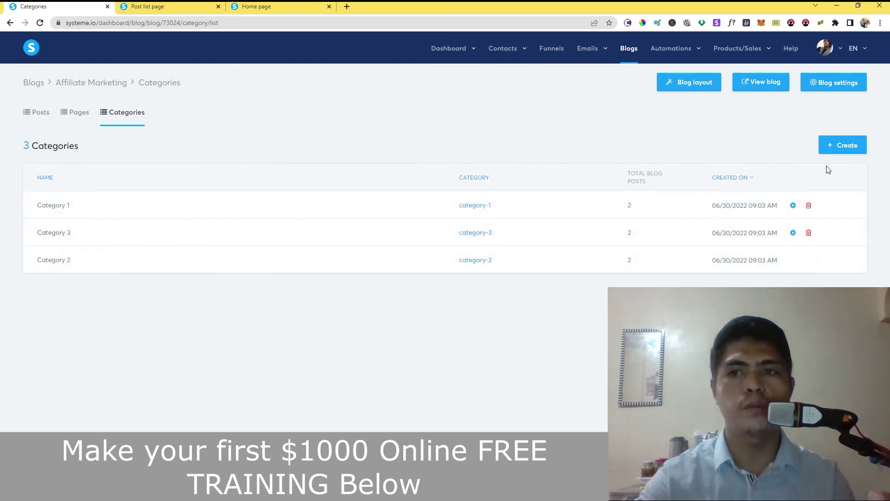
click(847, 148)
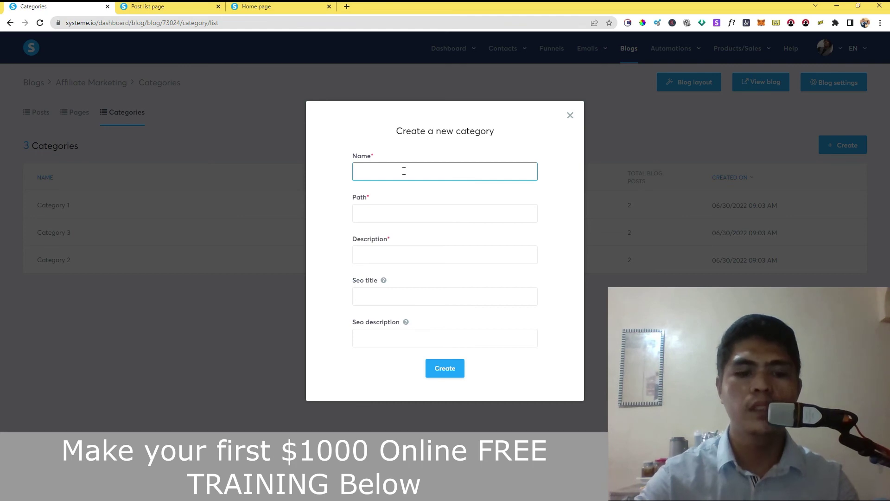
text(Softwares)
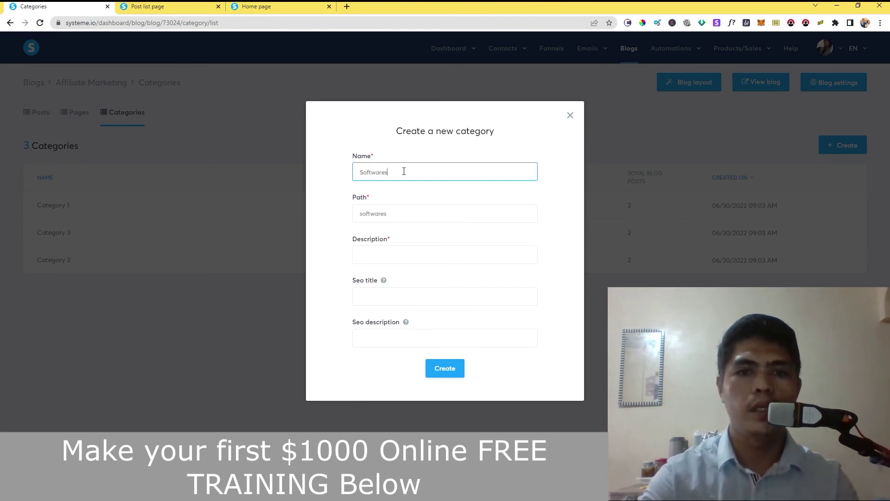
click(392, 253)
click(425, 293)
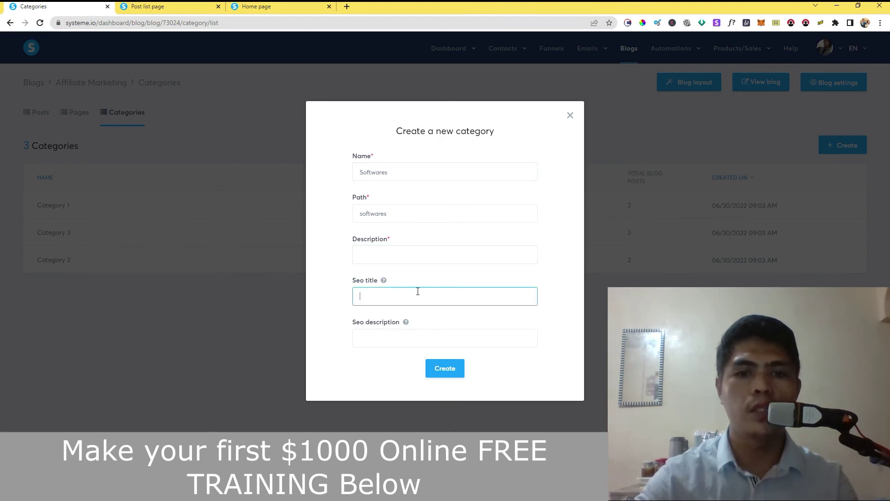
click(570, 116)
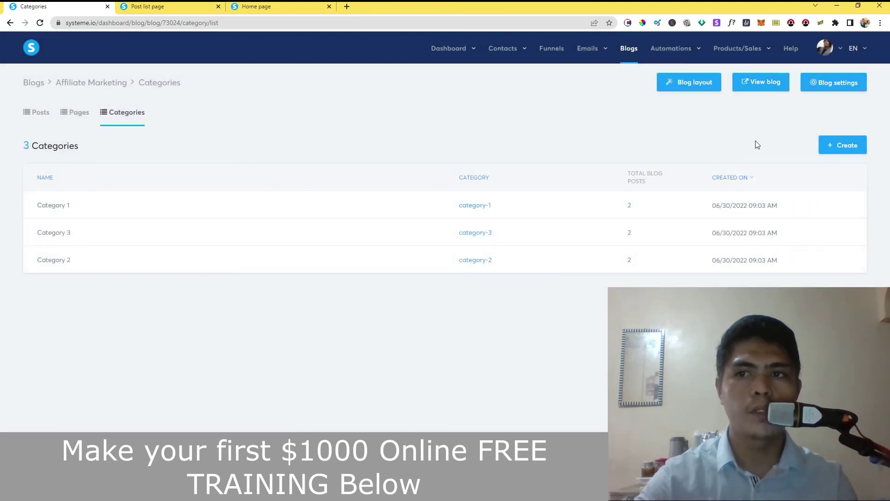
Step: Check the blog's pages and posts lists, view the live blog, close the old post list page, and review the home page
click(74, 115)
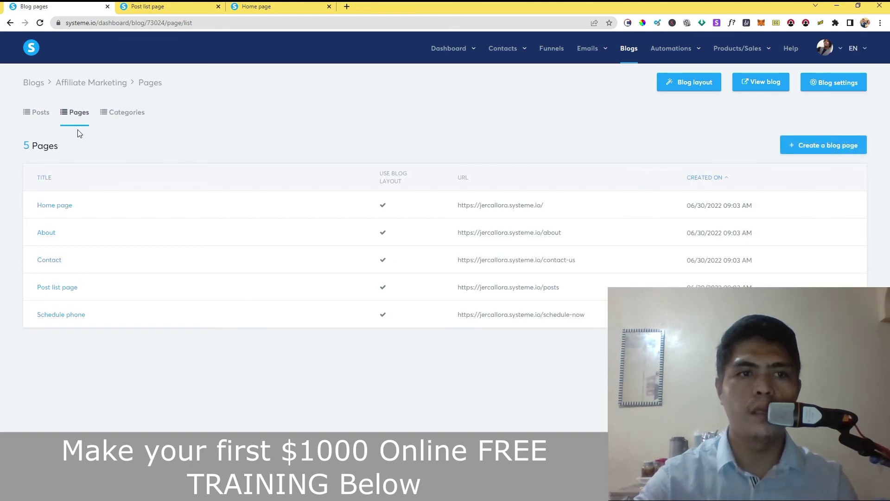
click(37, 116)
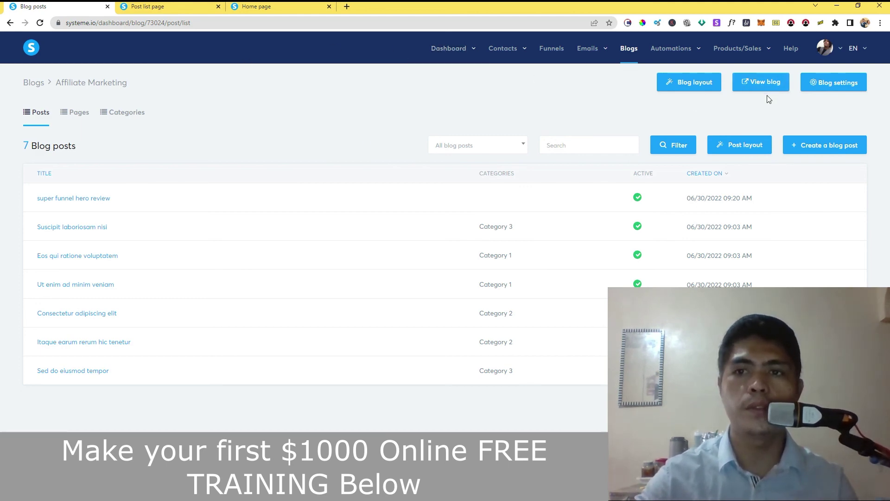
click(758, 82)
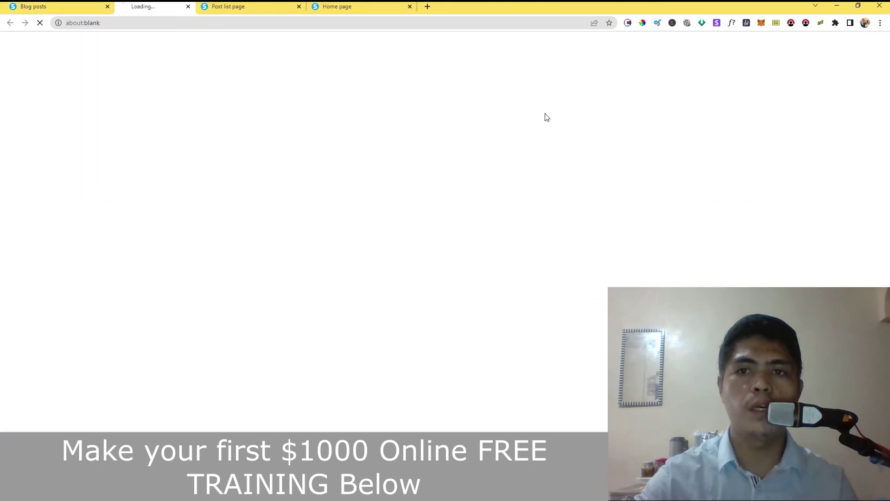
click(281, 7)
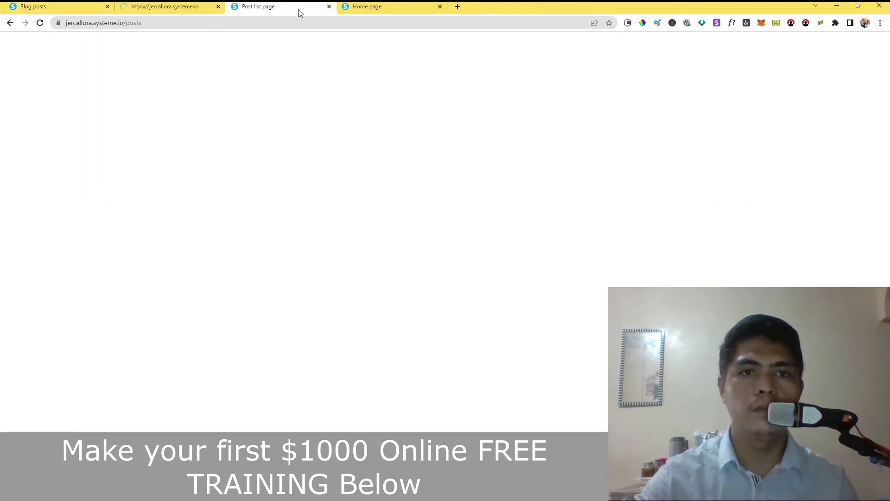
click(329, 7)
click(159, 9)
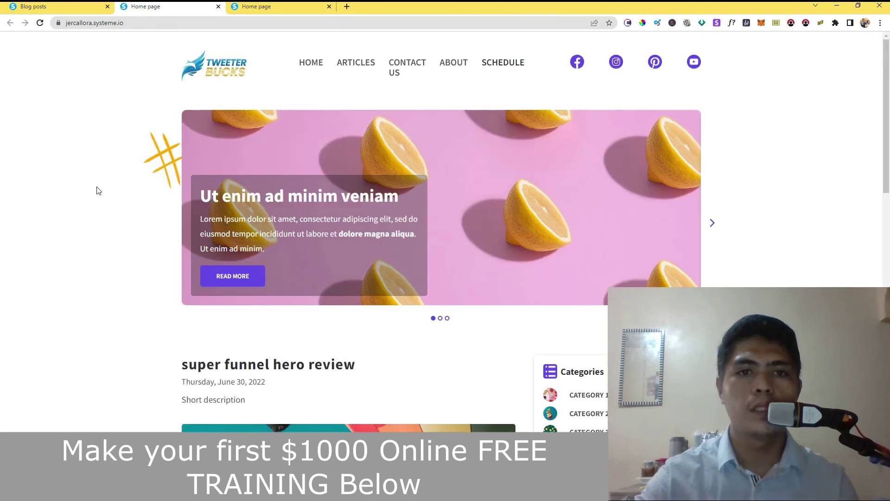
scroll(96, 191, down, 10)
drag(886, 324, 889, 86)
drag(887, 324, 887, 45)
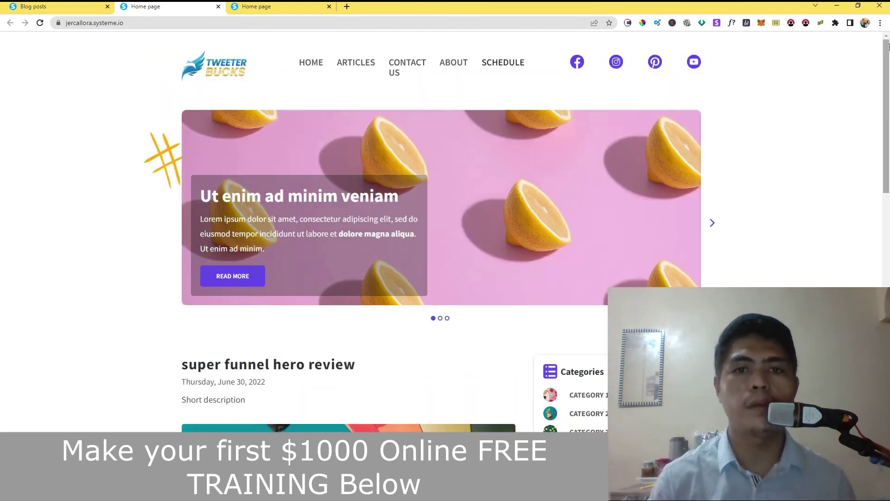